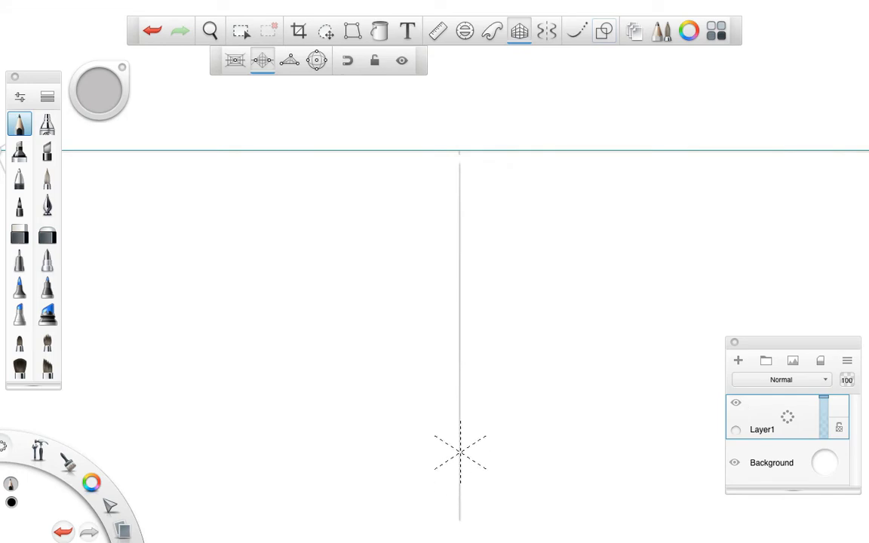
Draw receding lines to both vanishing points from low on the central vertical, then join them with a freehand horizontal line without perspective guides.
{"action": "mouse_move", "coordinate": [460, 453]}
{"action": "left_mouse_down"}
{"action": "mouse_move", "coordinate": [624, 329]}
{"action": "mouse_move", "coordinate": [462, 456]}
{"action": "mouse_move", "coordinate": [213, 317]}
{"action": "left_mouse_up"}
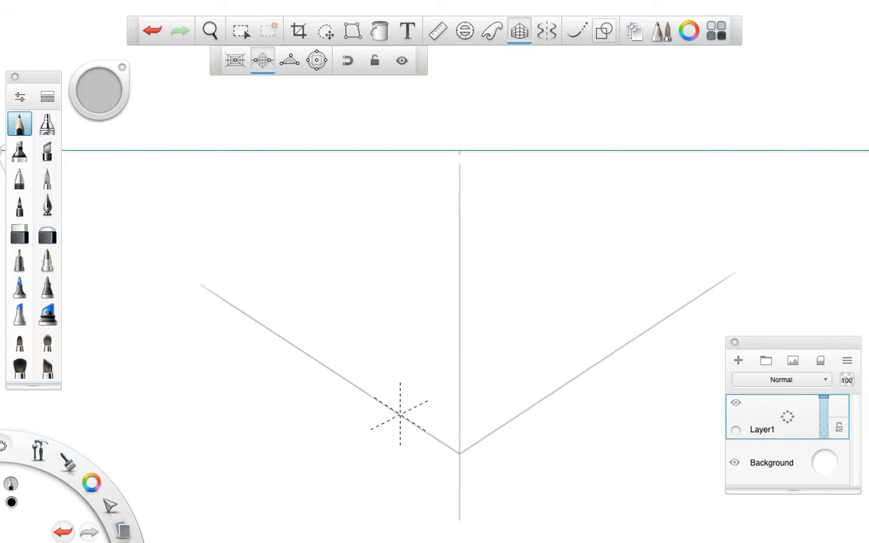
{"action": "mouse_move", "coordinate": [355, 382]}
{"action": "left_mouse_down"}
{"action": "mouse_move", "coordinate": [446, 348]}
{"action": "mouse_move", "coordinate": [545, 377]}
{"action": "left_mouse_up"}
{"action": "key", "text": "ctrl+z"}
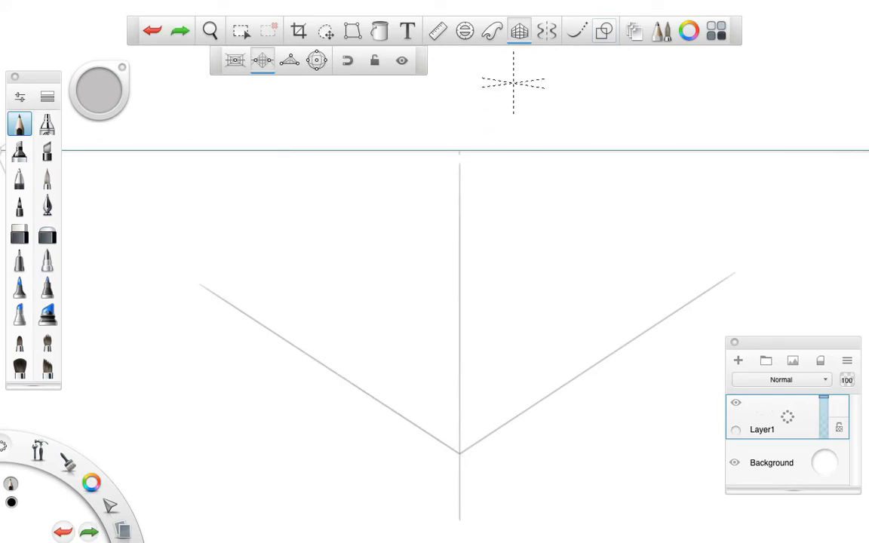
{"action": "left_click", "coordinate": [521, 30]}
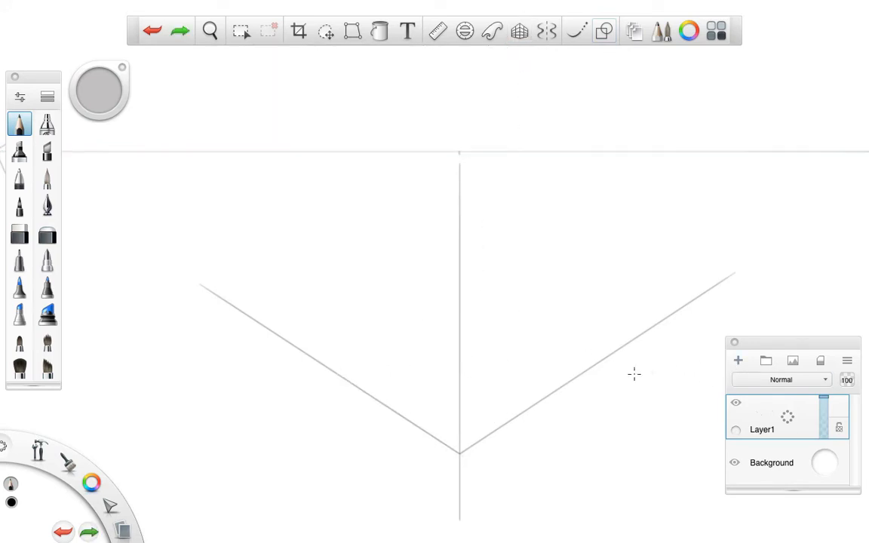
{"action": "left_click_drag", "start_coordinate": [342, 375], "coordinate": [577, 386]}
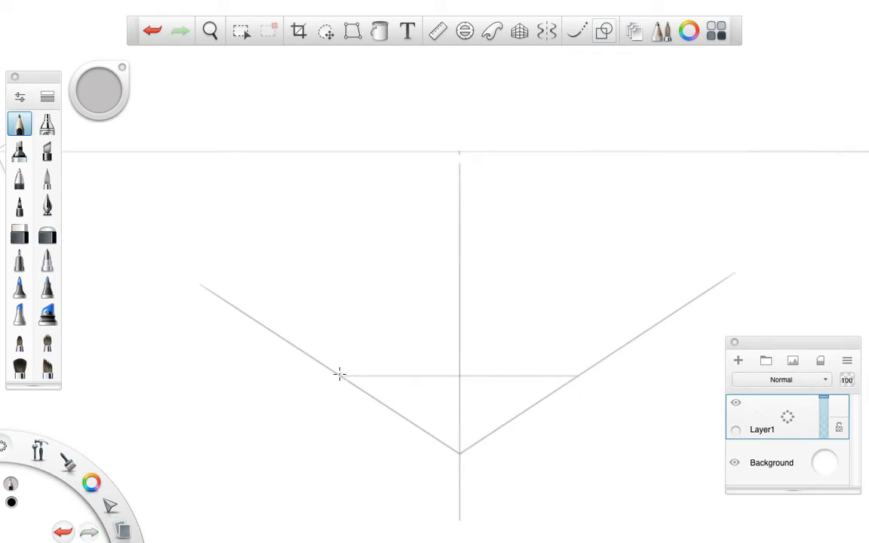
Draw a vertical line upward from each end of the horizontal line.
{"action": "left_click_drag", "start_coordinate": [340, 367], "coordinate": [376, 200]}
{"action": "left_click_drag", "start_coordinate": [575, 375], "coordinate": [572, 180]}
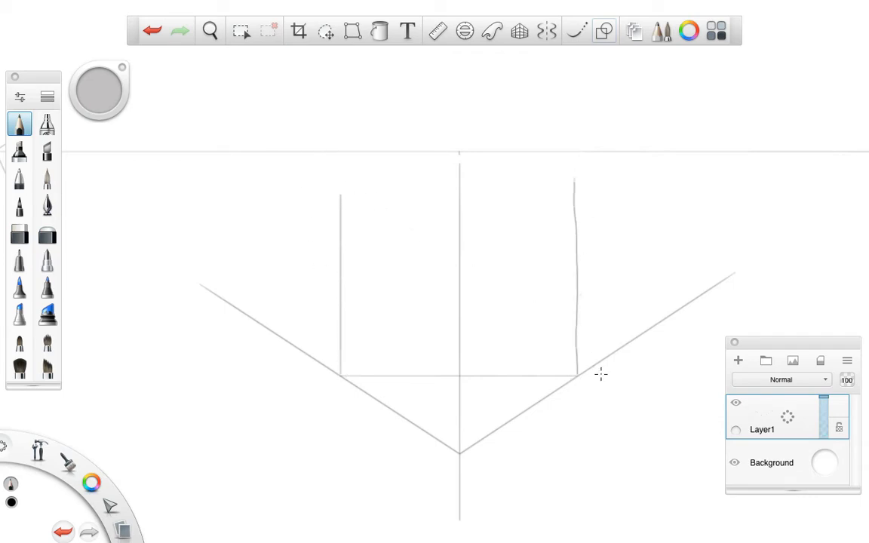
{"action": "key", "text": "ctrl+z"}
{"action": "key", "text": "ctrl+shift+z"}
Align the ruler at 45° through the left end of the horizontal line and draw a diagonal along it.
{"action": "left_click", "coordinate": [437, 32]}
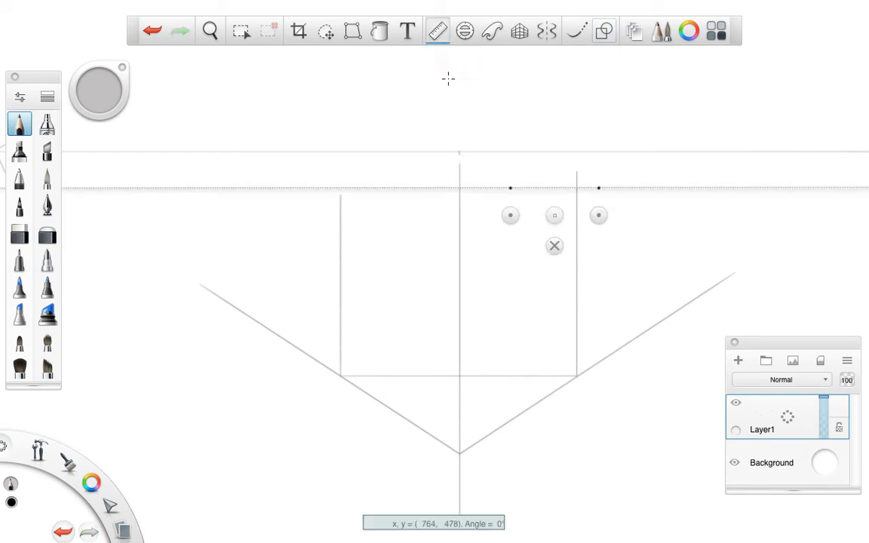
{"action": "left_click_drag", "start_coordinate": [511, 217], "coordinate": [340, 402]}
{"action": "left_click_drag", "start_coordinate": [610, 213], "coordinate": [508, 249]}
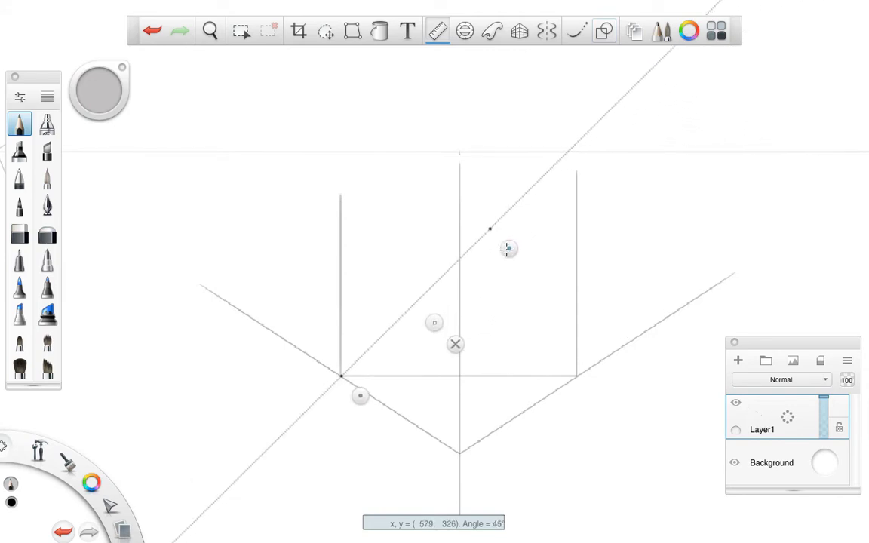
{"action": "left_click_drag", "start_coordinate": [343, 376], "coordinate": [512, 251]}
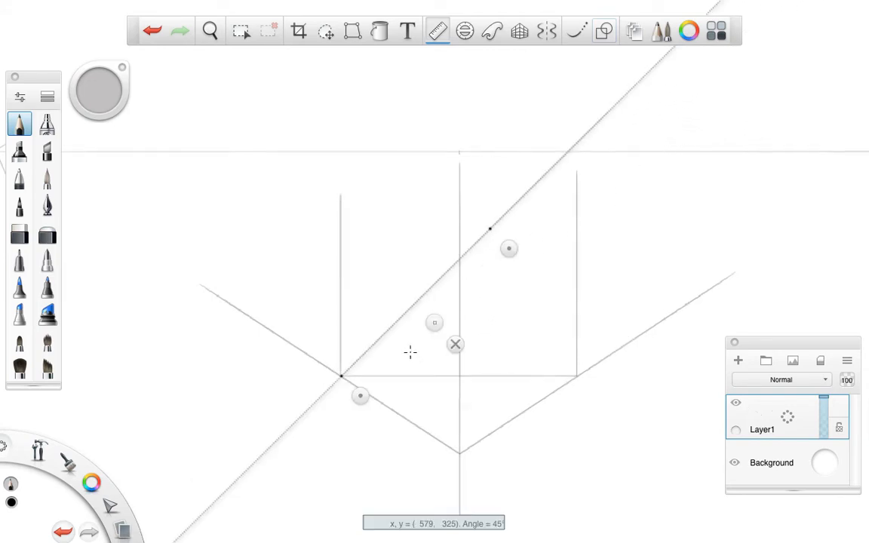
Centre a circular ellipse guide on the left base corner, size it to reach the right corner, and mark its arc across the diagonal.
{"action": "left_click", "coordinate": [464, 32]}
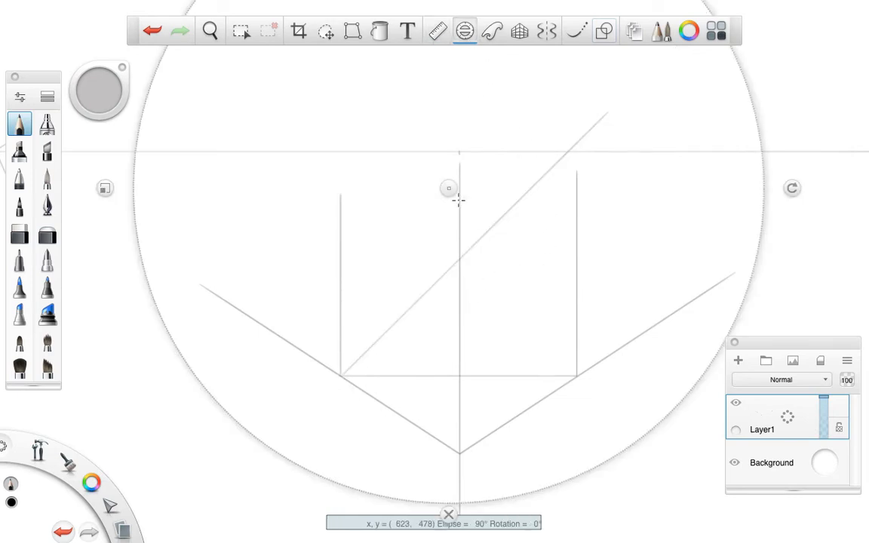
{"action": "left_click_drag", "start_coordinate": [459, 200], "coordinate": [450, 273]}
{"action": "left_click_drag", "start_coordinate": [104, 263], "coordinate": [277, 262]}
{"action": "left_click_drag", "start_coordinate": [439, 262], "coordinate": [340, 374]}
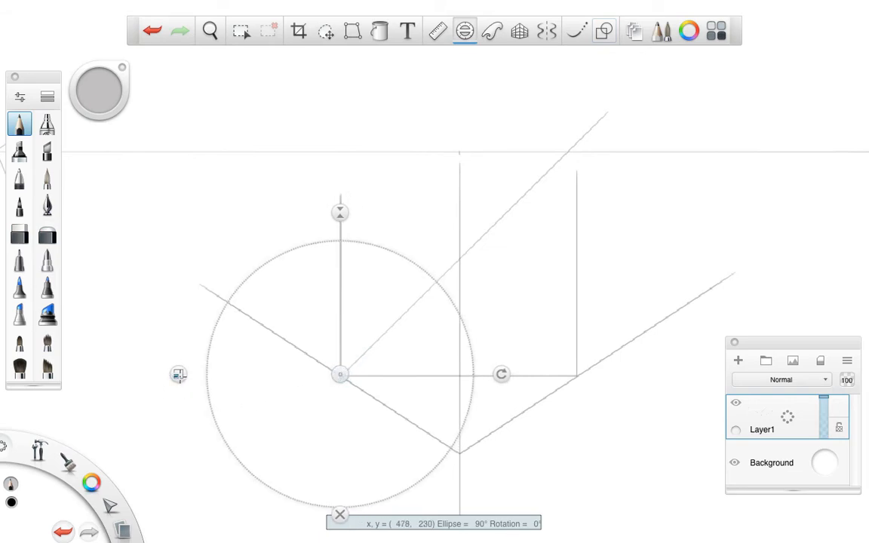
{"action": "left_click_drag", "start_coordinate": [176, 375], "coordinate": [55, 388]}
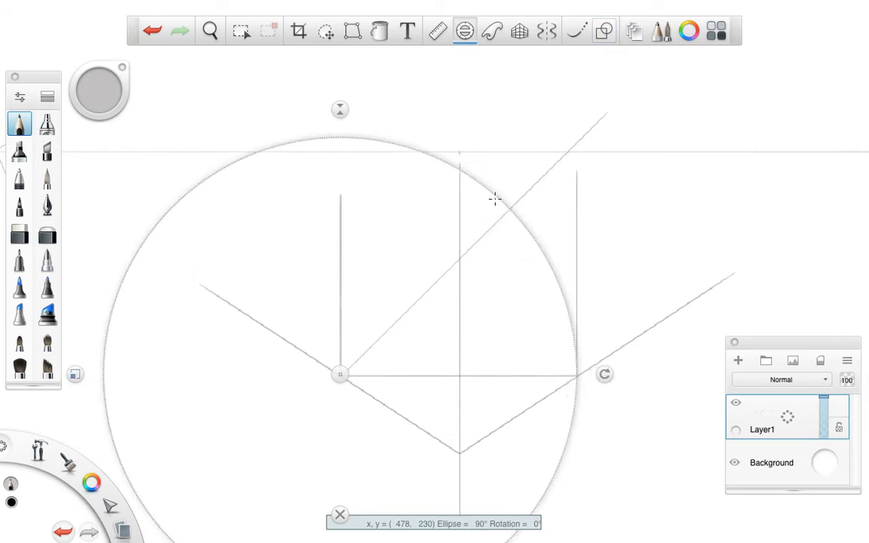
Align the ruler horizontally through the arc mark on the diagonal and draw the line joining both verticals.
{"action": "left_click", "coordinate": [438, 31]}
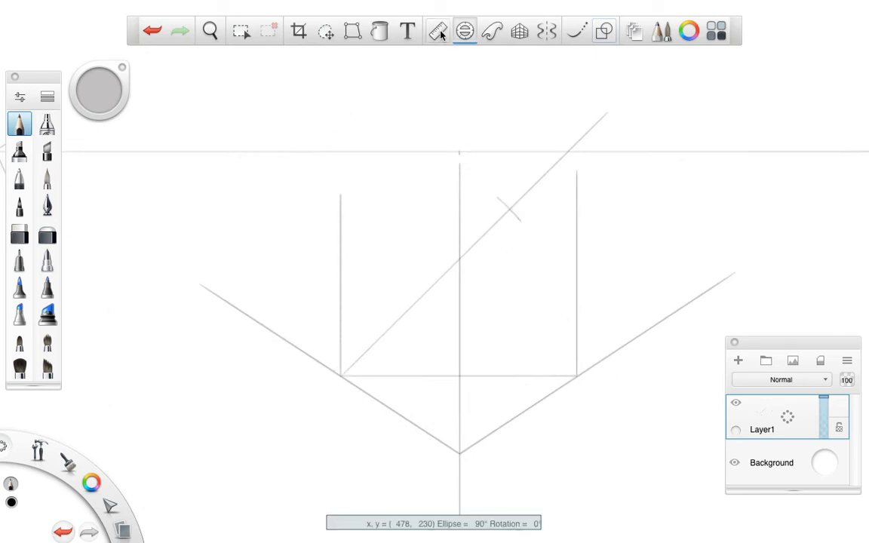
{"action": "left_click_drag", "start_coordinate": [509, 248], "coordinate": [533, 400]}
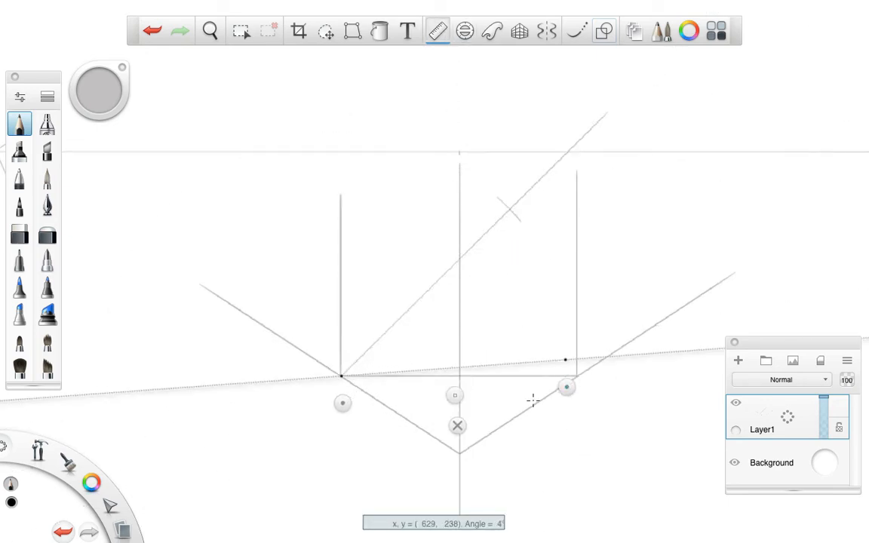
{"action": "left_click_drag", "start_coordinate": [454, 395], "coordinate": [476, 237]}
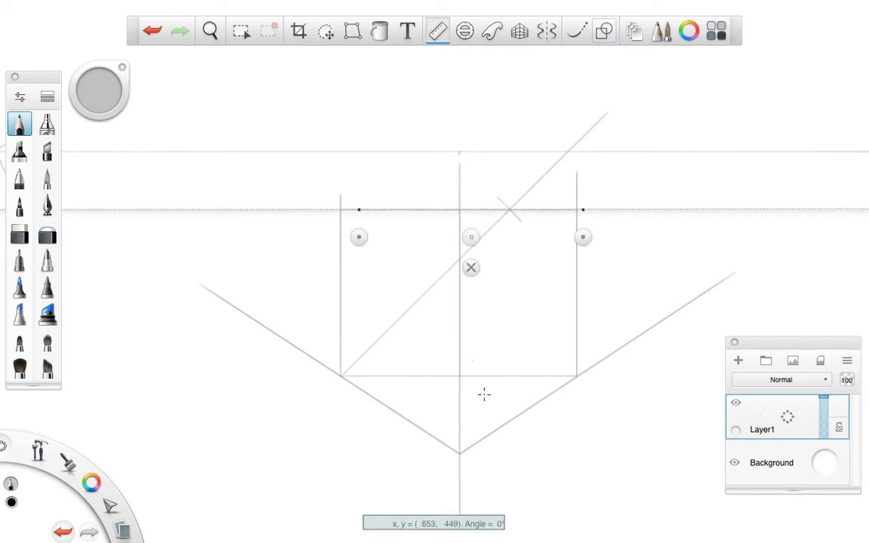
{"action": "left_click", "coordinate": [471, 267]}
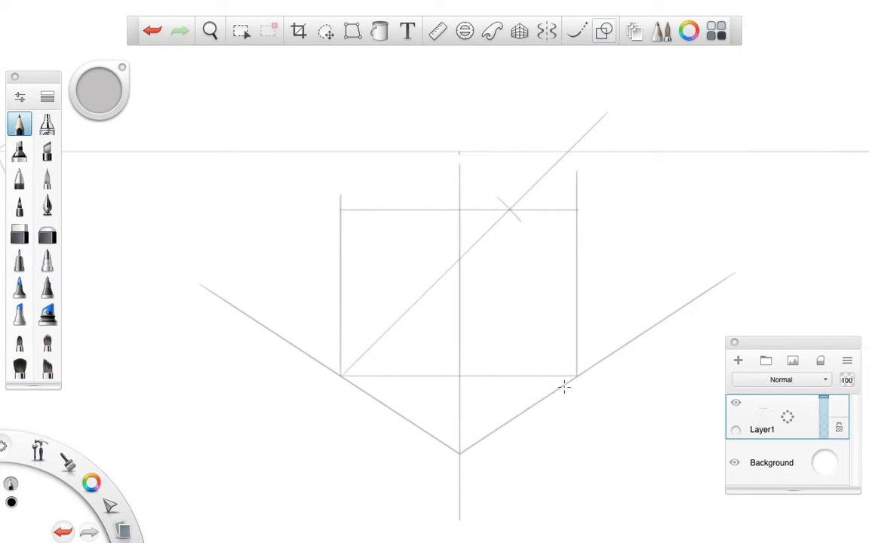
Add a new layer and draw the cube's right face over the construction lines with the two-point perspective guides.
{"action": "key", "text": "space"}
{"action": "left_click", "coordinate": [528, 33]}
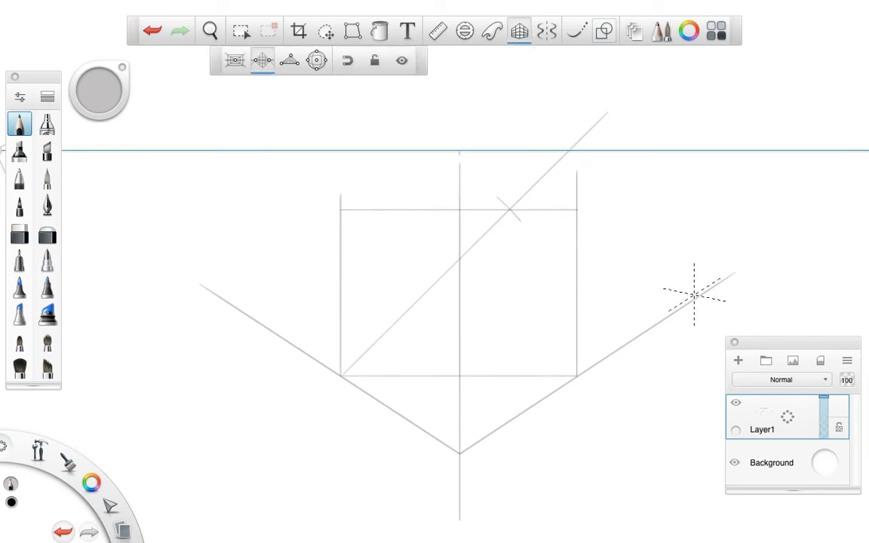
{"action": "left_click", "coordinate": [738, 360]}
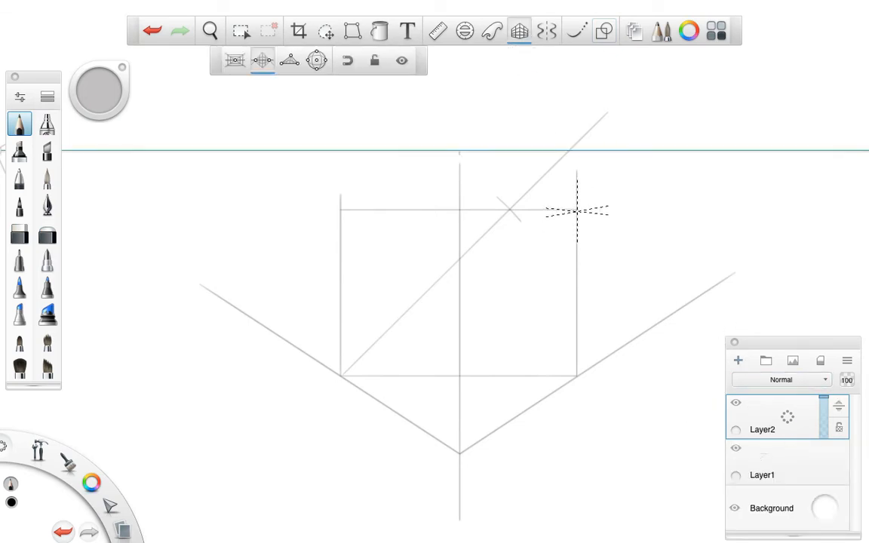
{"action": "mouse_move", "coordinate": [576, 210]}
{"action": "left_mouse_down"}
{"action": "mouse_move", "coordinate": [598, 383]}
{"action": "mouse_move", "coordinate": [462, 451]}
{"action": "left_mouse_up"}
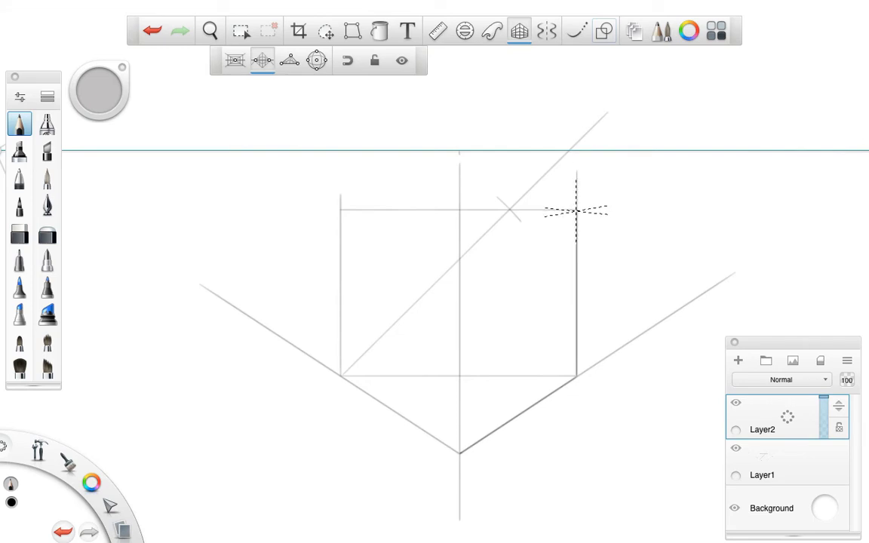
{"action": "left_click_drag", "start_coordinate": [576, 210], "coordinate": [481, 226]}
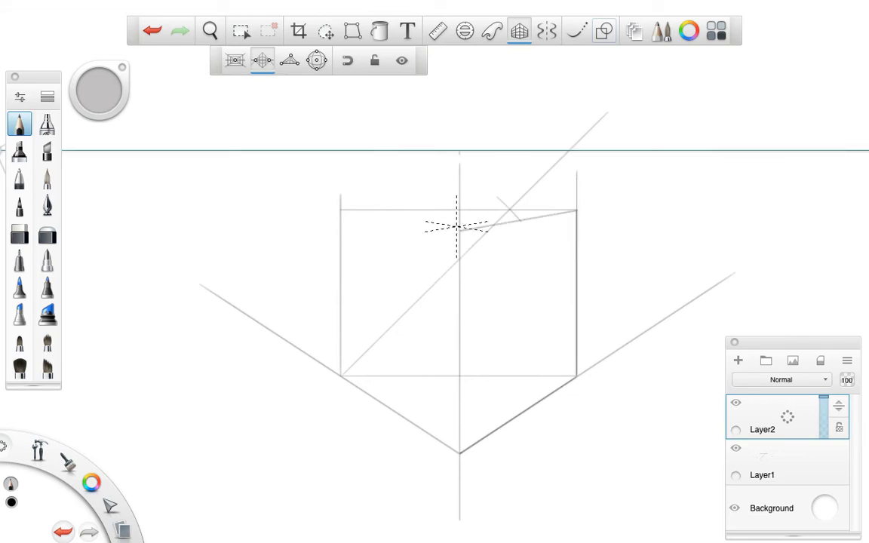
{"action": "left_click_drag", "start_coordinate": [460, 231], "coordinate": [459, 394]}
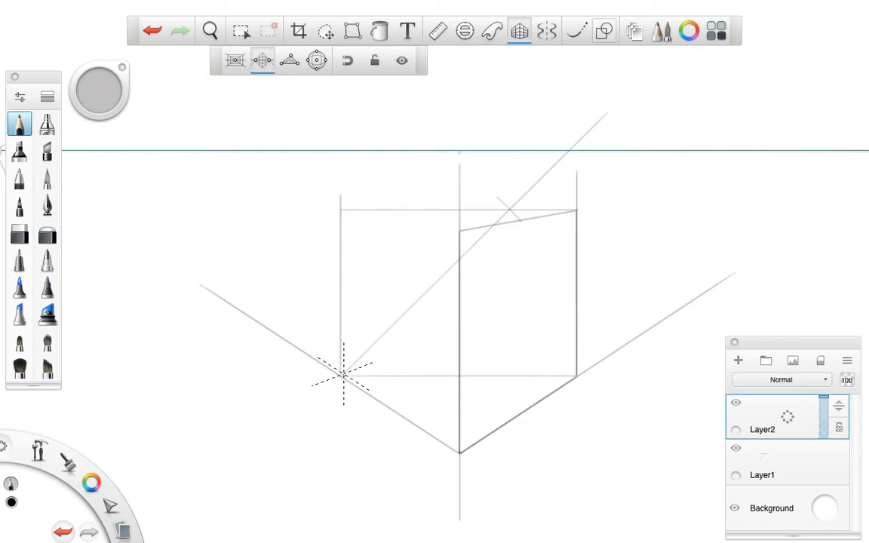
{"action": "left_click", "coordinate": [736, 404]}
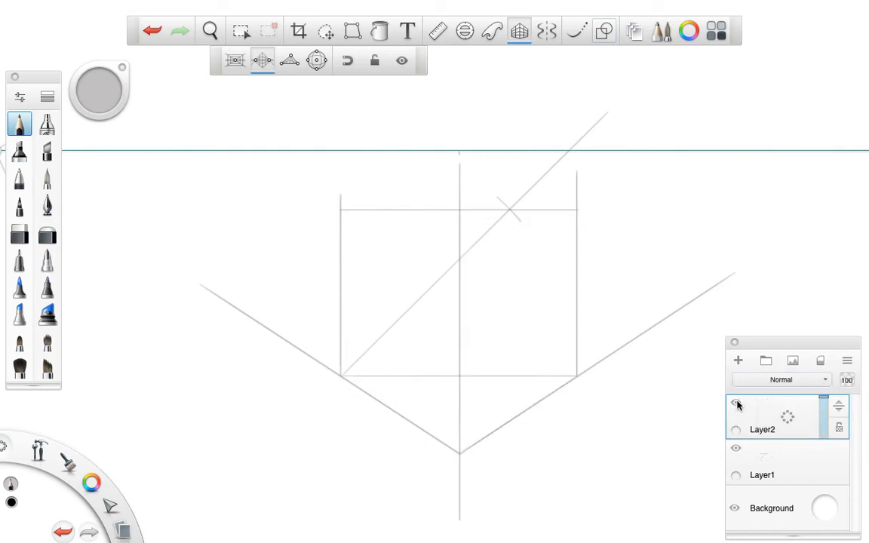
{"action": "left_click", "coordinate": [735, 403]}
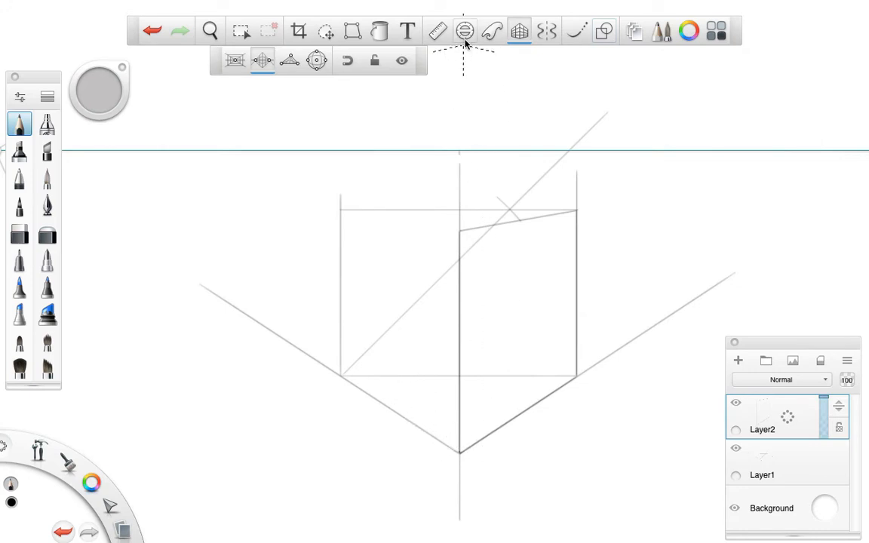
Draw a square above the horizon line and inscribe a circle in it with the shape tools.
{"action": "left_click", "coordinate": [605, 34]}
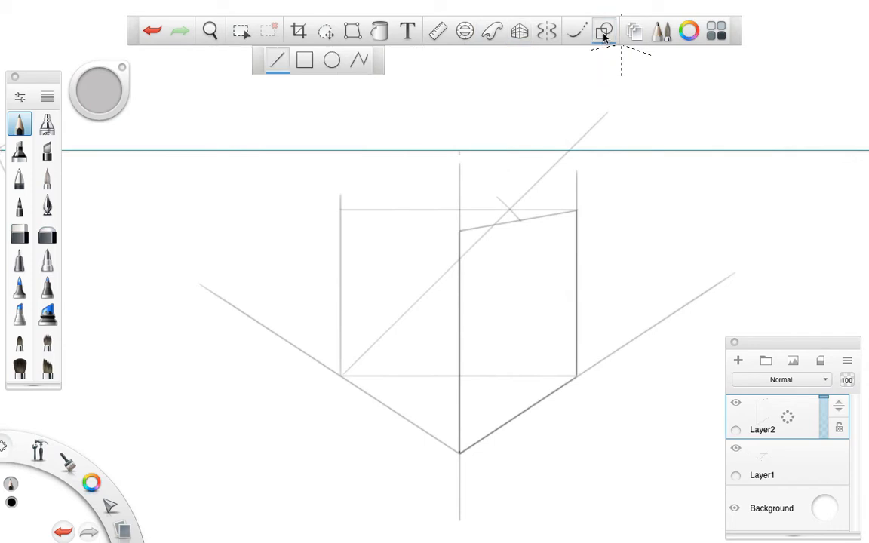
{"action": "left_click_drag", "start_coordinate": [459, 72], "coordinate": [520, 133]}
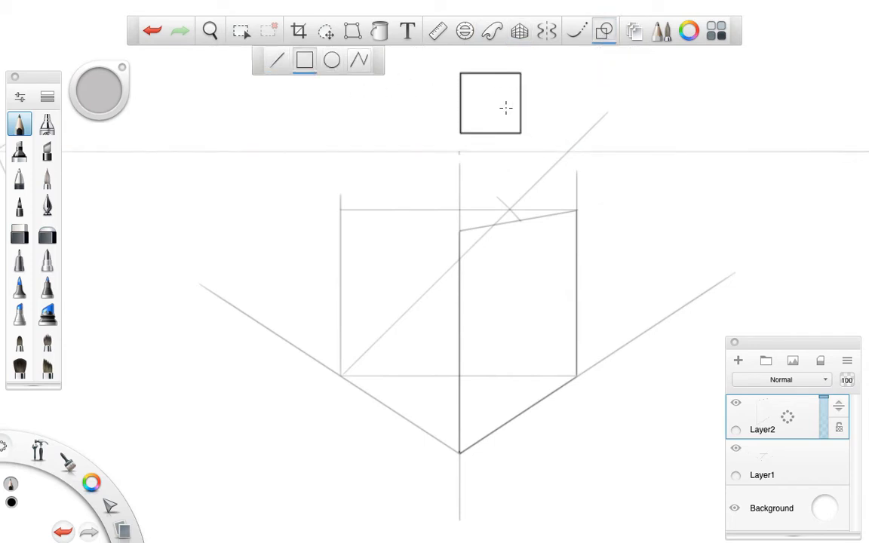
{"action": "left_click", "coordinate": [332, 61]}
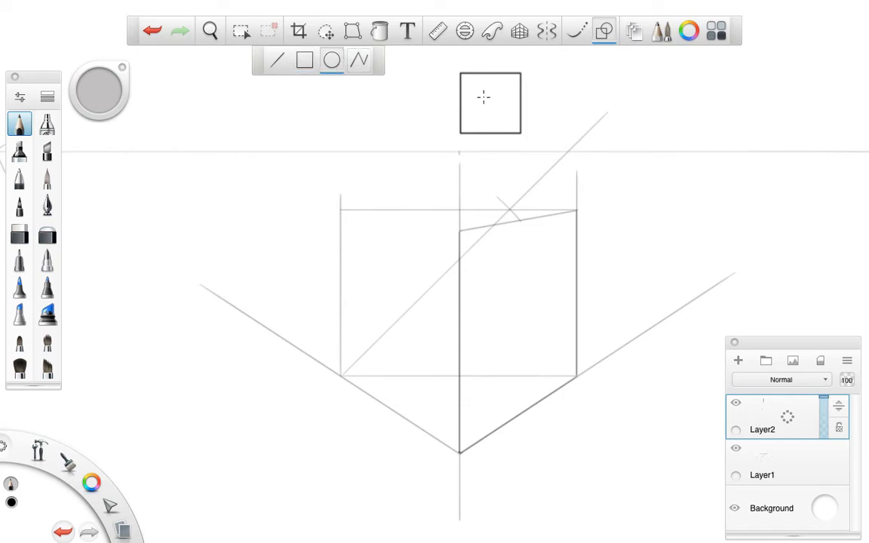
{"action": "left_click_drag", "start_coordinate": [483, 97], "coordinate": [500, 111]}
{"action": "key", "text": "ctrl+z"}
{"action": "left_click_drag", "start_coordinate": [458, 73], "coordinate": [475, 89]}
{"action": "key", "text": "ctrl+z"}
{"action": "left_click_drag", "start_coordinate": [413, 74], "coordinate": [452, 90]}
{"action": "key", "text": "ctrl+z"}
{"action": "left_click_drag", "start_coordinate": [490, 105], "coordinate": [517, 113]}
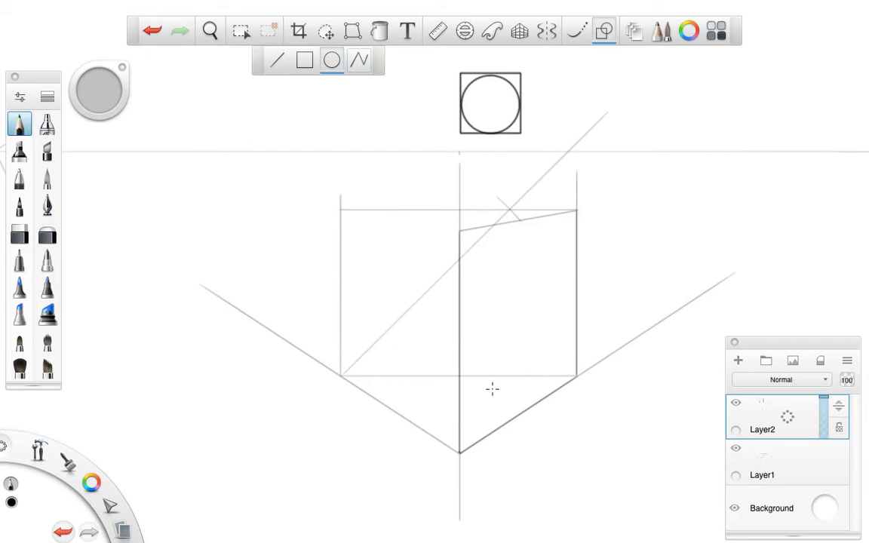
Sketch a small freehand cube with ellipses on its faces at the bottom corner where the receding lines meet.
{"action": "left_click", "coordinate": [595, 33]}
{"action": "mouse_move", "coordinate": [461, 419]}
{"action": "left_mouse_down"}
{"action": "mouse_move", "coordinate": [484, 412]}
{"action": "mouse_move", "coordinate": [488, 444]}
{"action": "mouse_move", "coordinate": [432, 410]}
{"action": "mouse_move", "coordinate": [438, 443]}
{"action": "left_mouse_up"}
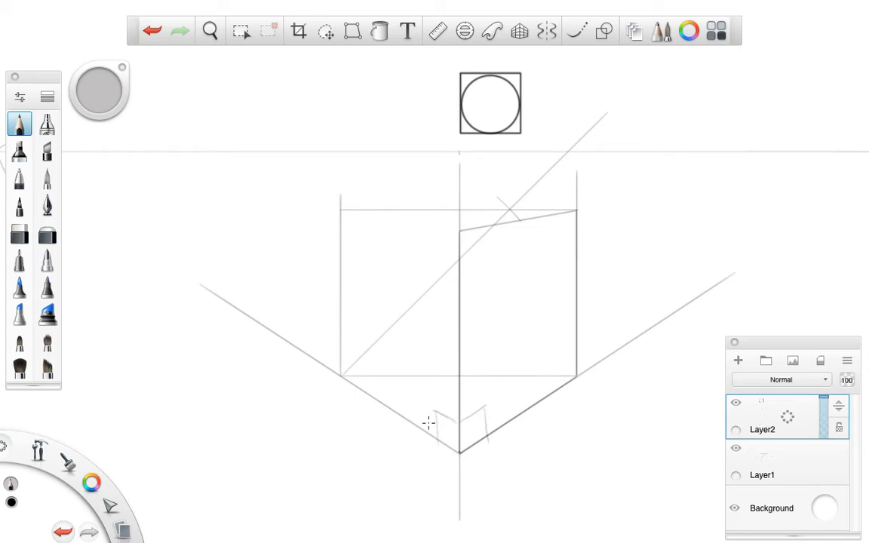
{"action": "mouse_move", "coordinate": [435, 408]}
{"action": "left_mouse_down"}
{"action": "mouse_move", "coordinate": [460, 388]}
{"action": "mouse_move", "coordinate": [486, 406]}
{"action": "left_mouse_up"}
{"action": "mouse_move", "coordinate": [439, 442]}
{"action": "left_mouse_down"}
{"action": "mouse_move", "coordinate": [460, 422]}
{"action": "mouse_move", "coordinate": [483, 436]}
{"action": "mouse_move", "coordinate": [444, 411]}
{"action": "mouse_move", "coordinate": [466, 437]}
{"action": "mouse_move", "coordinate": [444, 433]}
{"action": "mouse_move", "coordinate": [485, 401]}
{"action": "left_mouse_up"}
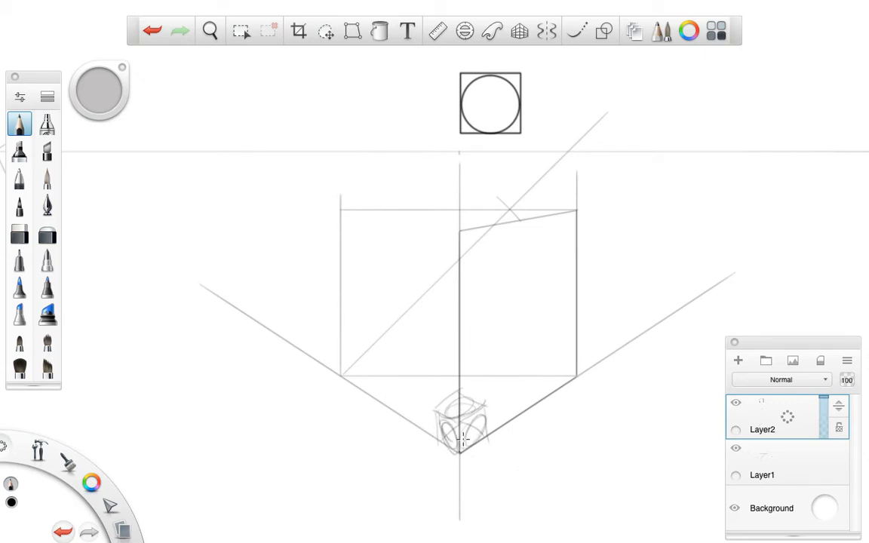
Undo the small cube sketch and the square with its inscribed circle.
{"action": "key", "text": "ctrl+z"}
{"action": "key", "text": "ctrl+z"}
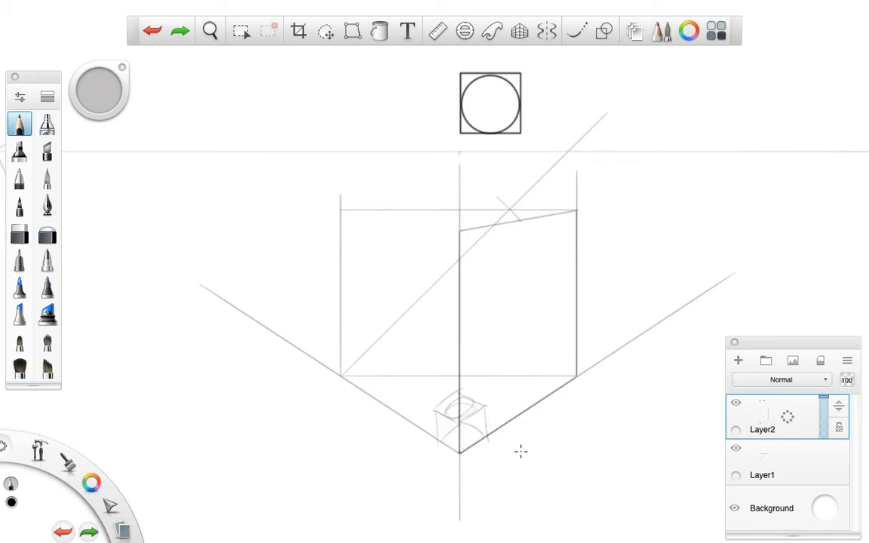
{"action": "key", "text": "ctrl+z"}
{"action": "key", "text": "ctrl+z"}
{"action": "key", "text": "ctrl+z"}
{"action": "key", "text": "ctrl+z"}
{"action": "key", "text": "ctrl+z"}
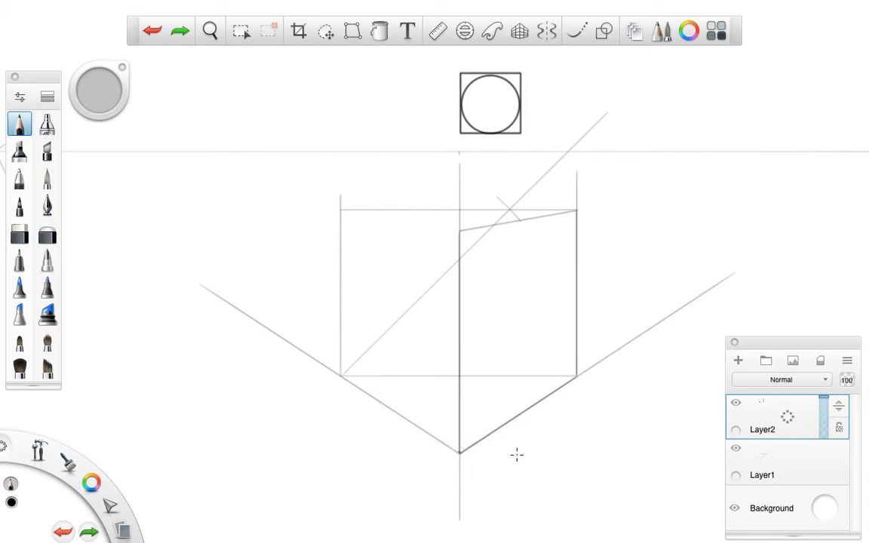
{"action": "key", "text": "ctrl+z"}
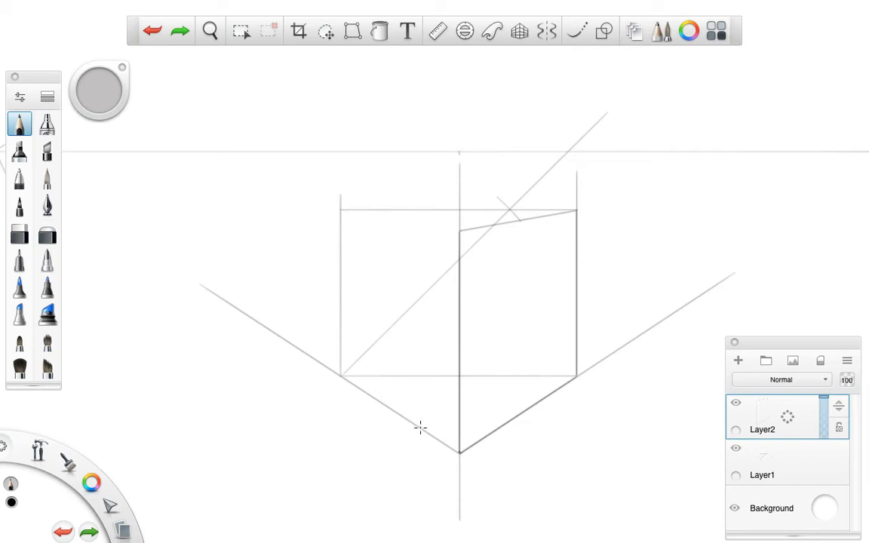
Add a new layer and place it between Layer2 and Layer1.
{"action": "left_click", "coordinate": [735, 403]}
{"action": "left_click", "coordinate": [735, 404]}
{"action": "left_click", "coordinate": [738, 360]}
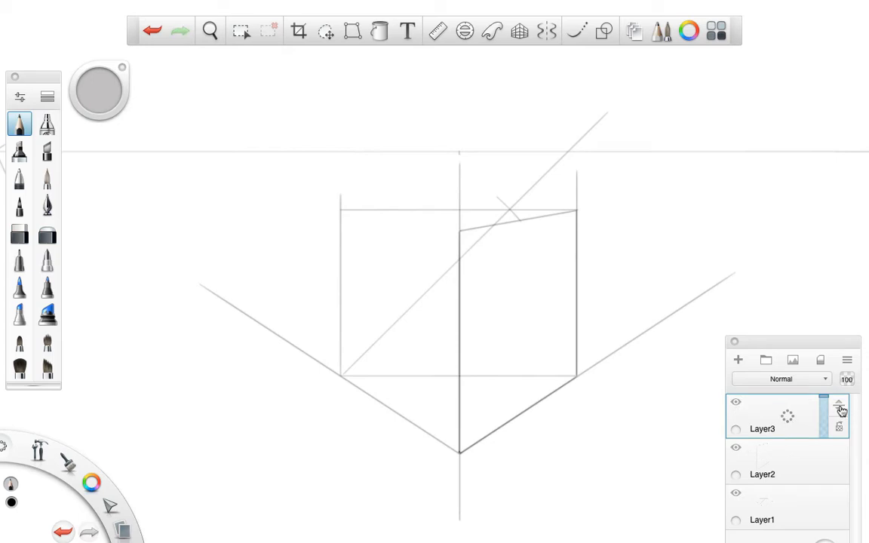
{"action": "left_click_drag", "start_coordinate": [839, 409], "coordinate": [837, 471]}
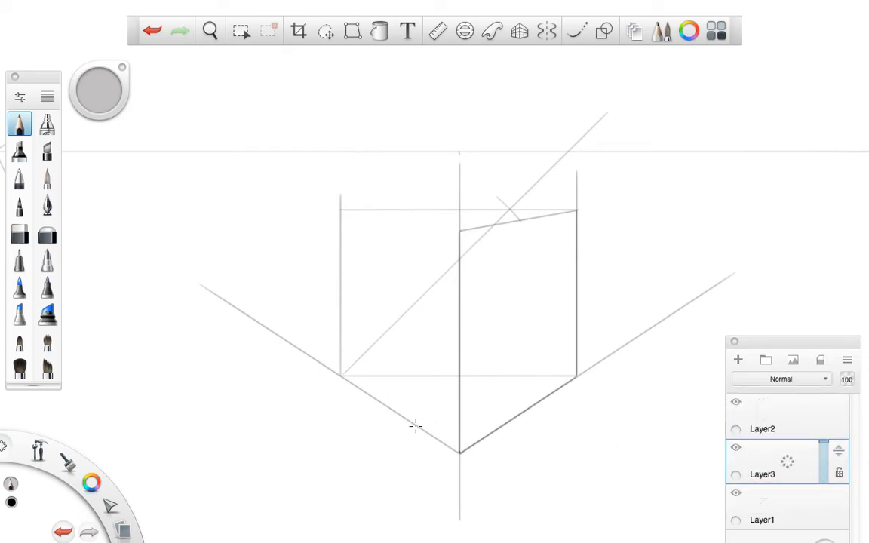
Draw a shorter horizontal line between the receding lines near the bottom corner, with a vertical rising from each end.
{"action": "left_click_drag", "start_coordinate": [436, 427], "coordinate": [509, 425]}
{"action": "left_click_drag", "start_coordinate": [414, 426], "coordinate": [417, 339]}
{"action": "left_click_drag", "start_coordinate": [502, 426], "coordinate": [503, 332]}
Draw a 45° diagonal with the ruler guide, rising from the left end of the short horizontal line.
{"action": "left_click", "coordinate": [438, 31]}
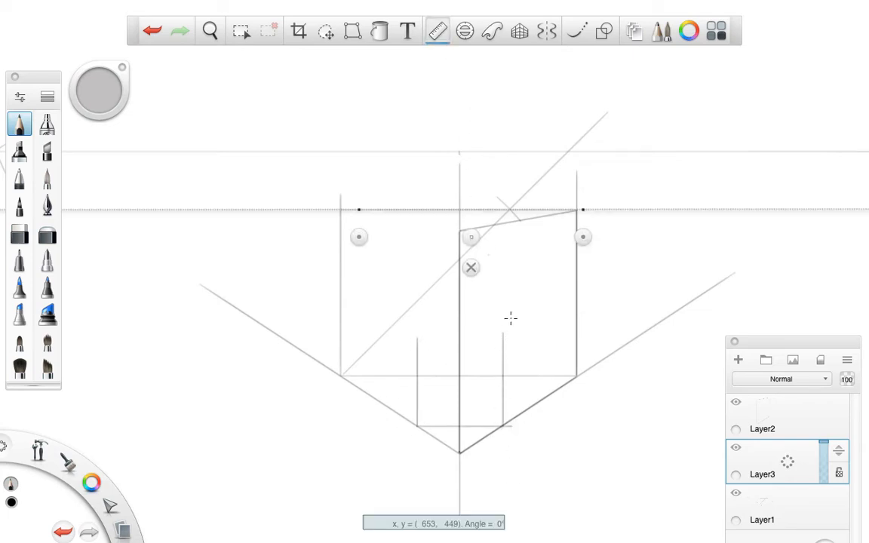
{"action": "left_click_drag", "start_coordinate": [374, 263], "coordinate": [458, 362]}
{"action": "left_click_drag", "start_coordinate": [538, 293], "coordinate": [499, 383]}
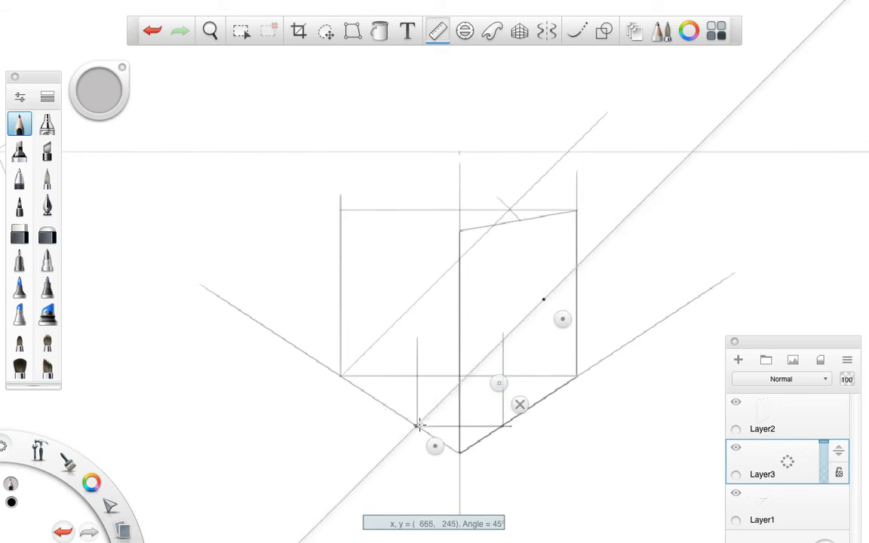
Centre the circle guide on the diagonal's start, size it to the short horizontal's length, and mark where it crosses the diagonal.
{"action": "left_click", "coordinate": [464, 31]}
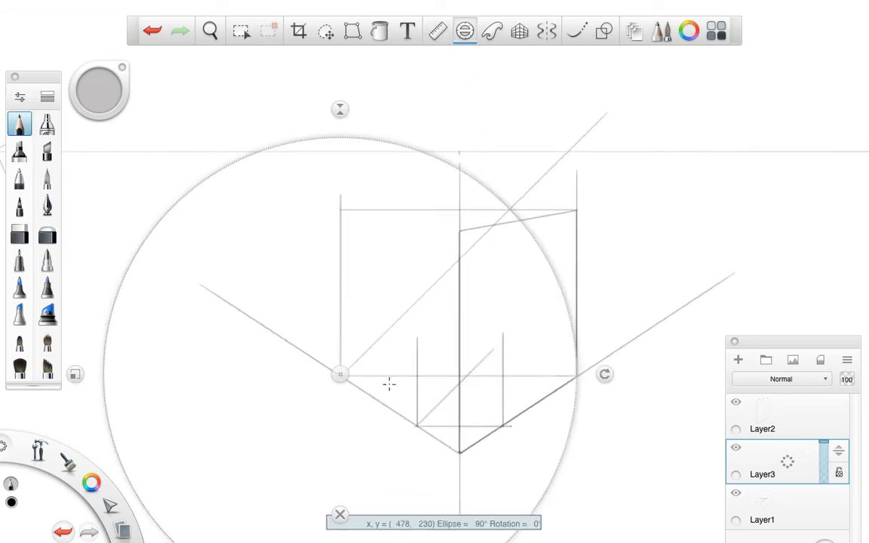
{"action": "left_click_drag", "start_coordinate": [75, 374], "coordinate": [247, 374]}
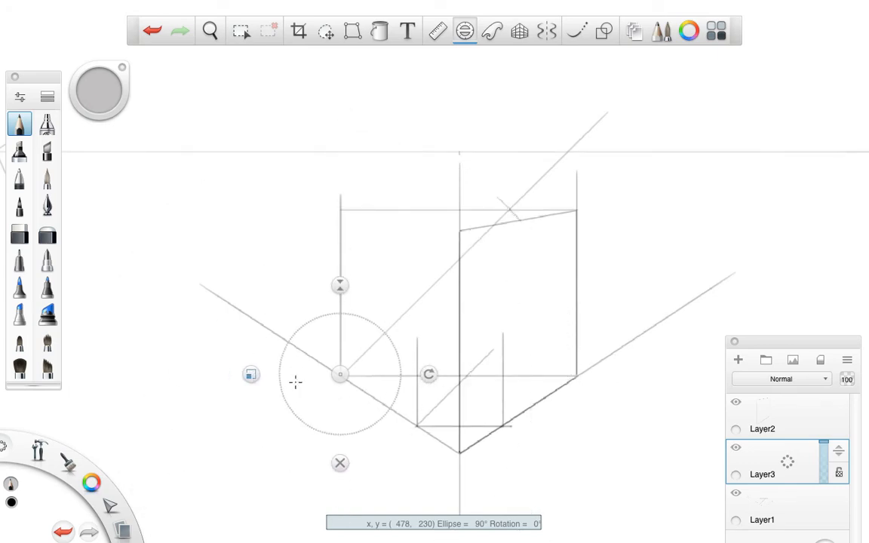
{"action": "left_click_drag", "start_coordinate": [339, 374], "coordinate": [417, 425]}
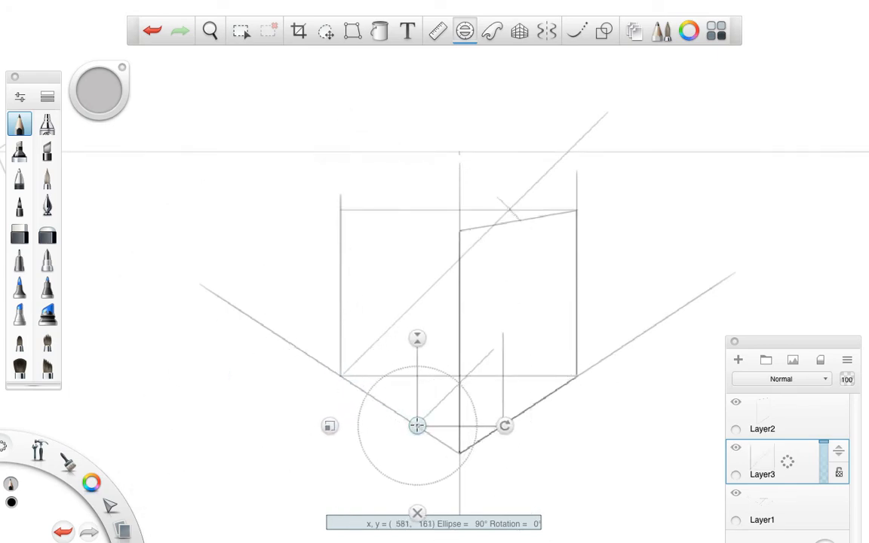
{"action": "left_click_drag", "start_coordinate": [330, 426], "coordinate": [297, 436]}
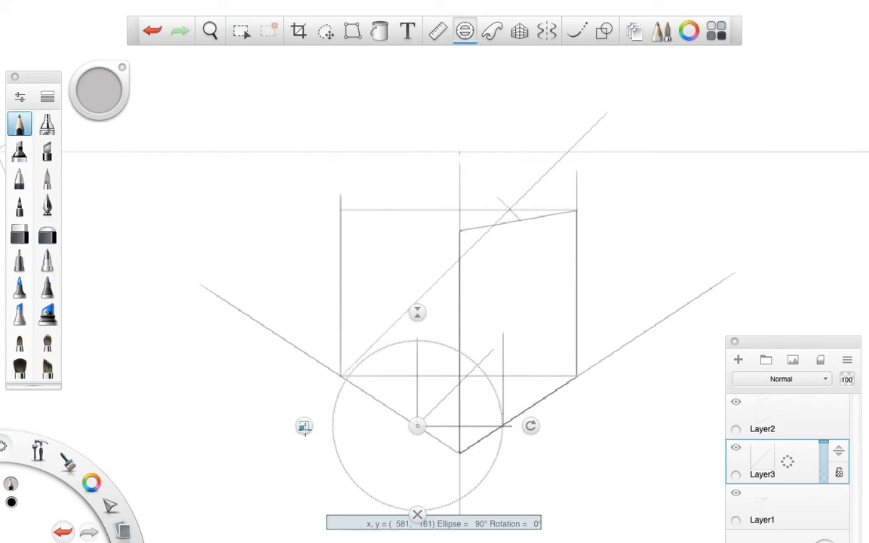
{"action": "left_click_drag", "start_coordinate": [304, 426], "coordinate": [302, 427]}
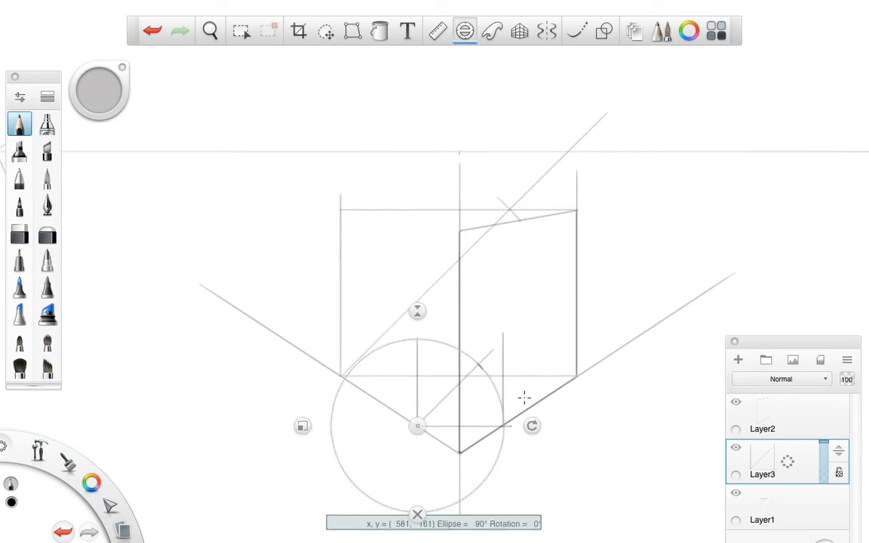
Draw a horizontal line through the mark on the small diagonal, connecting the two short verticals into a square.
{"action": "left_click", "coordinate": [519, 34]}
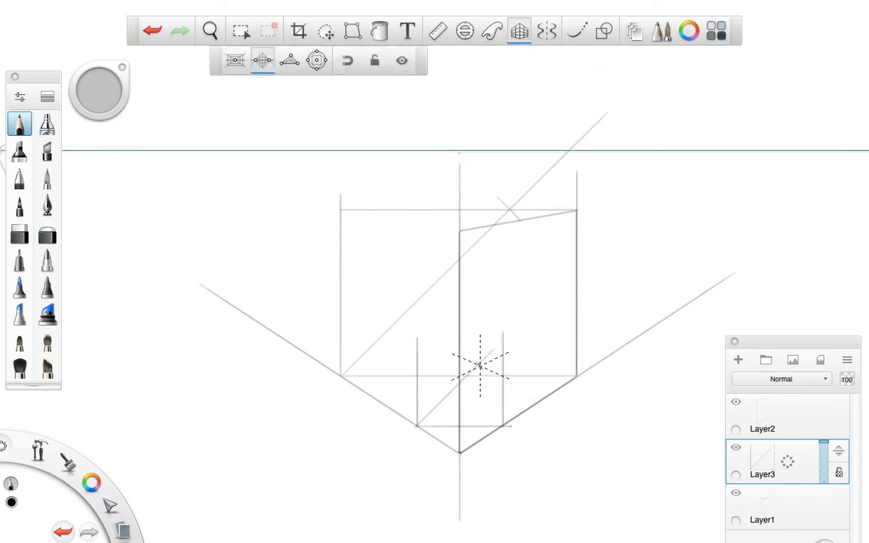
{"action": "left_click", "coordinate": [437, 31]}
{"action": "left_click", "coordinate": [562, 320]}
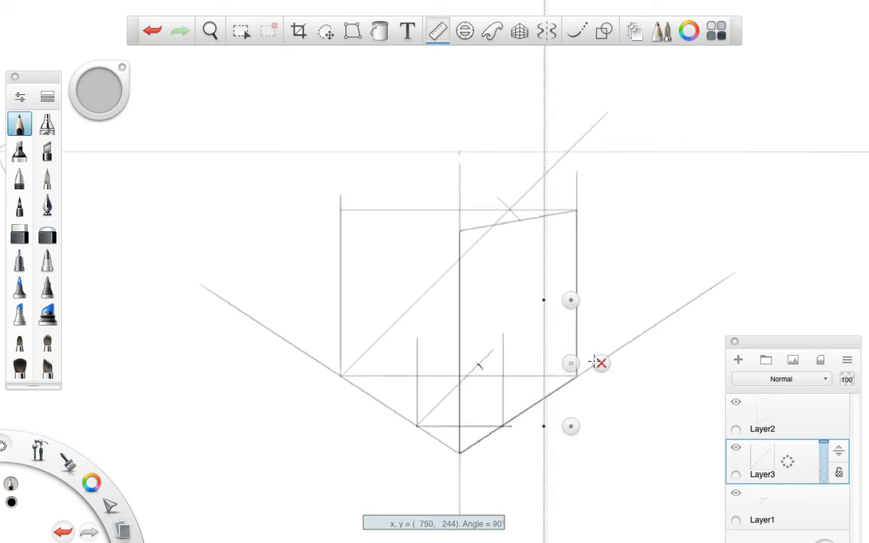
{"action": "left_click_drag", "start_coordinate": [570, 426], "coordinate": [426, 340]}
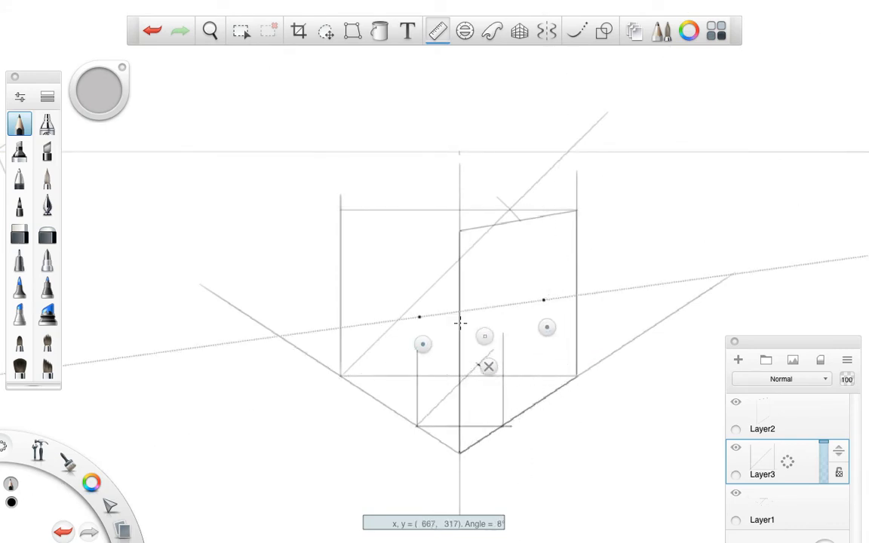
{"action": "left_click", "coordinate": [545, 327]}
{"action": "left_click_drag", "start_coordinate": [483, 331], "coordinate": [460, 392]}
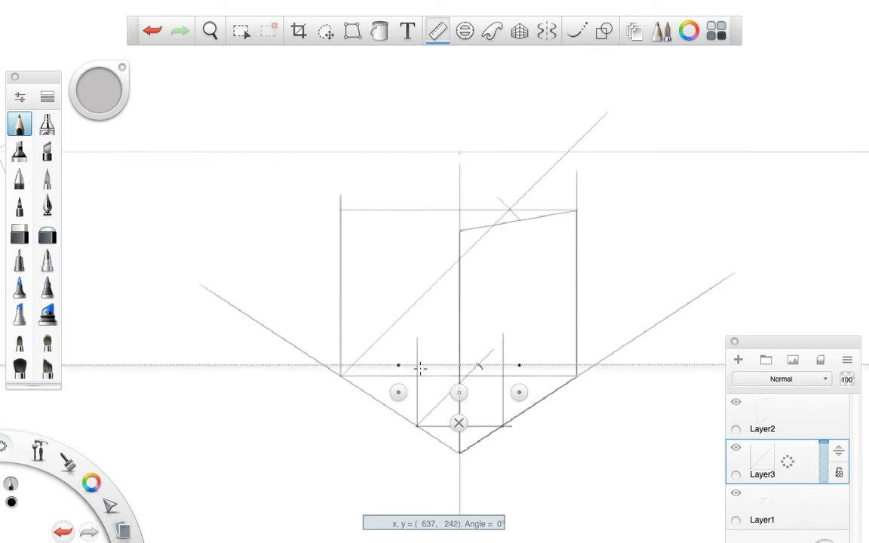
{"action": "left_click_drag", "start_coordinate": [417, 365], "coordinate": [469, 365]}
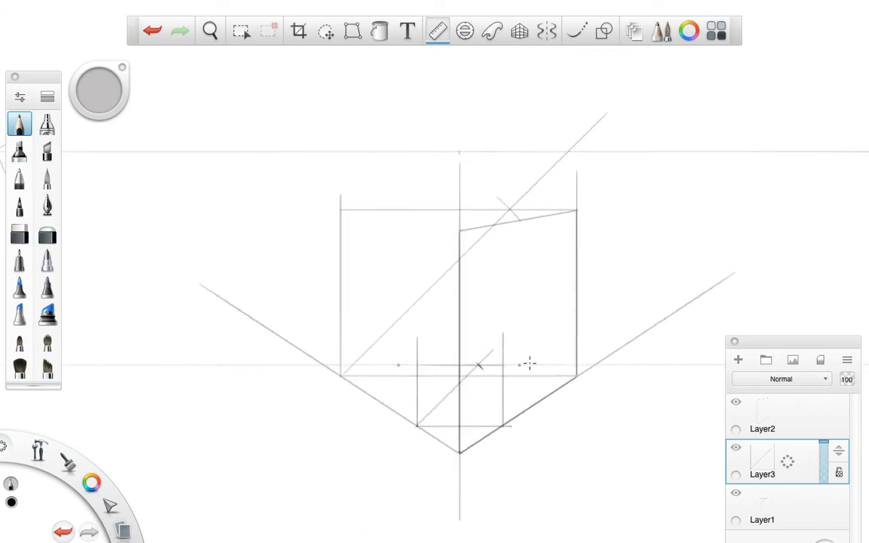
{"action": "left_click", "coordinate": [459, 423]}
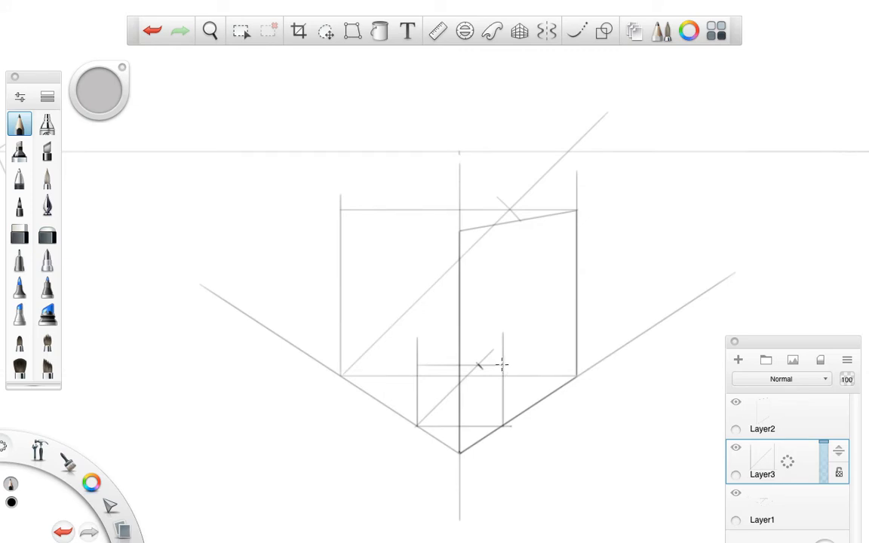
{"action": "left_click_drag", "start_coordinate": [503, 387], "coordinate": [504, 411]}
{"action": "key", "text": "ctrl+z"}
{"action": "left_click", "coordinate": [736, 448]}
{"action": "left_click", "coordinate": [736, 447]}
On Layer2, draw the narrow left face's outer vertical and its top edge receding from the front corner, using the perspective guide.
{"action": "left_click", "coordinate": [736, 409]}
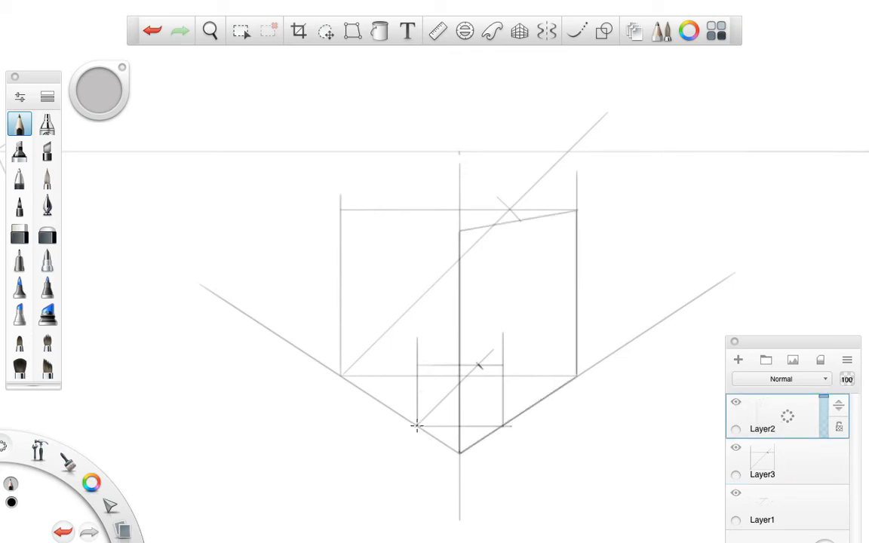
{"action": "left_click_drag", "start_coordinate": [417, 426], "coordinate": [393, 252]}
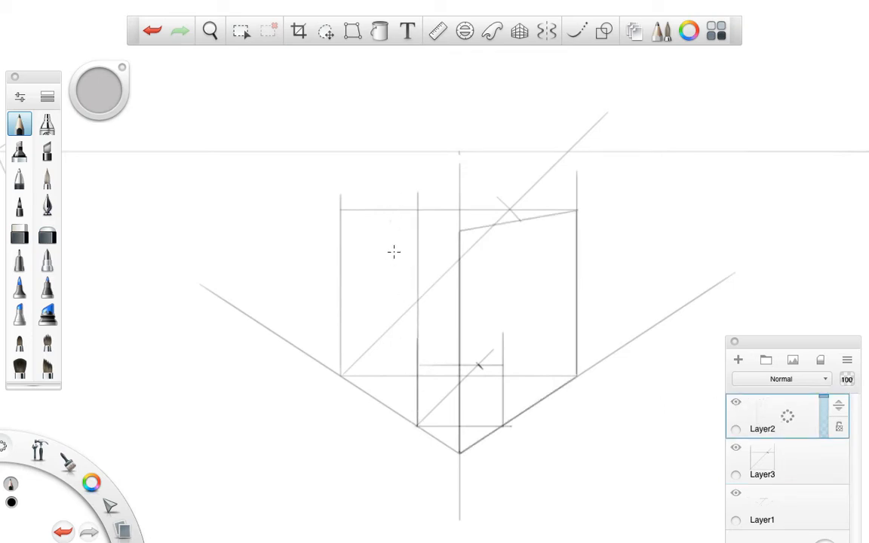
{"action": "left_click", "coordinate": [521, 33]}
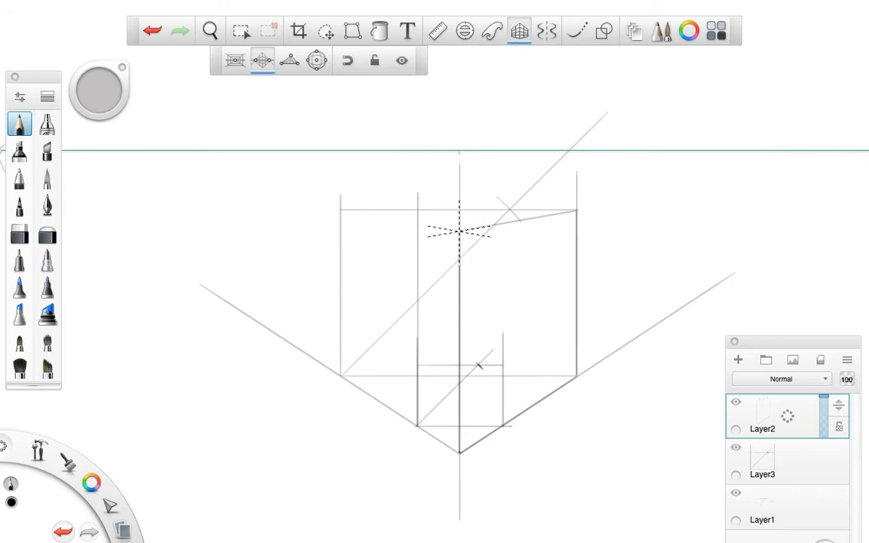
{"action": "left_click_drag", "start_coordinate": [459, 230], "coordinate": [421, 226]}
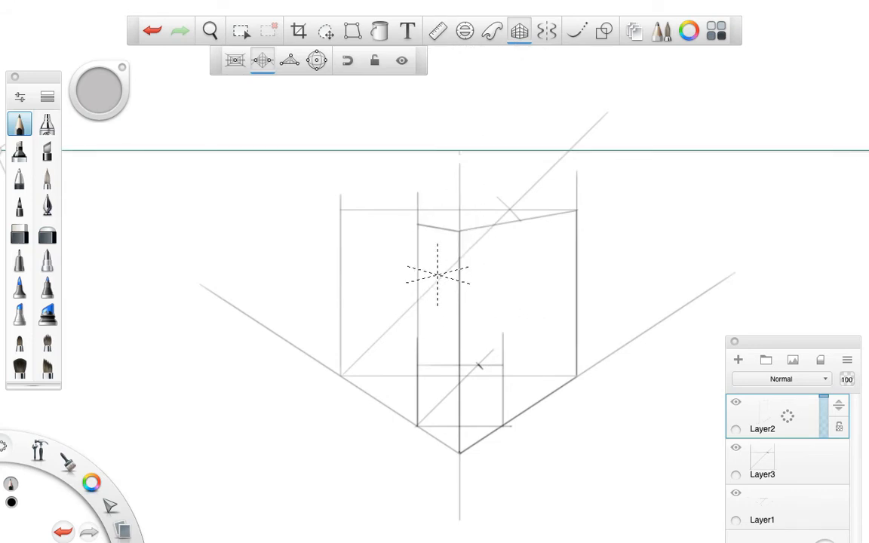
Hide Layer3 and Layer1, and draw the remaining bottom, top and rear edges of the box in perspective.
{"action": "left_click", "coordinate": [735, 448]}
{"action": "left_click", "coordinate": [735, 493]}
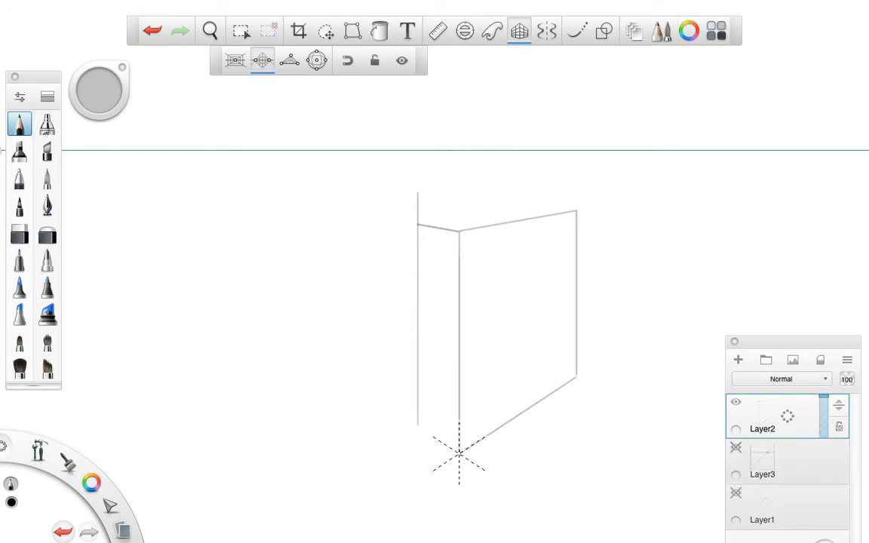
{"action": "left_click_drag", "start_coordinate": [458, 452], "coordinate": [438, 440]}
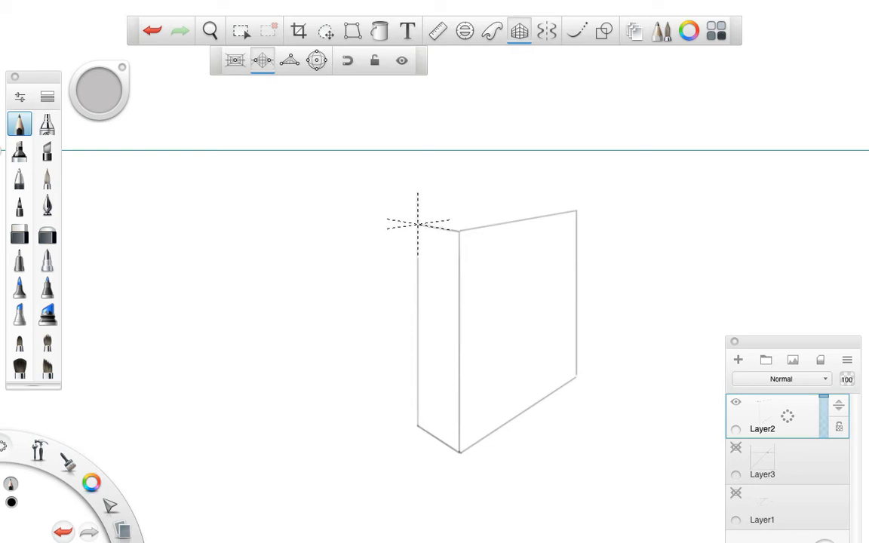
{"action": "mouse_move", "coordinate": [417, 224]}
{"action": "left_mouse_down"}
{"action": "mouse_move", "coordinate": [576, 209]}
{"action": "mouse_move", "coordinate": [564, 204]}
{"action": "mouse_move", "coordinate": [536, 248]}
{"action": "mouse_move", "coordinate": [536, 362]}
{"action": "left_mouse_up"}
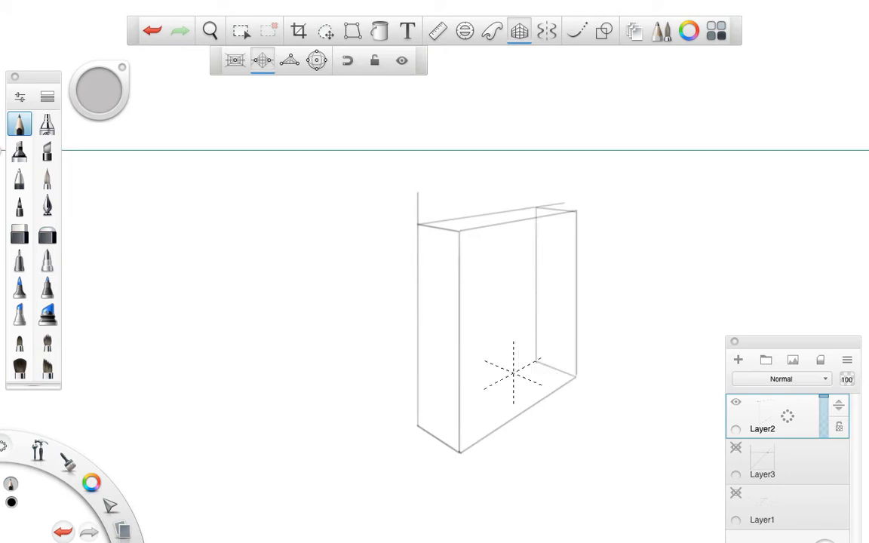
{"action": "left_click_drag", "start_coordinate": [417, 426], "coordinate": [515, 373]}
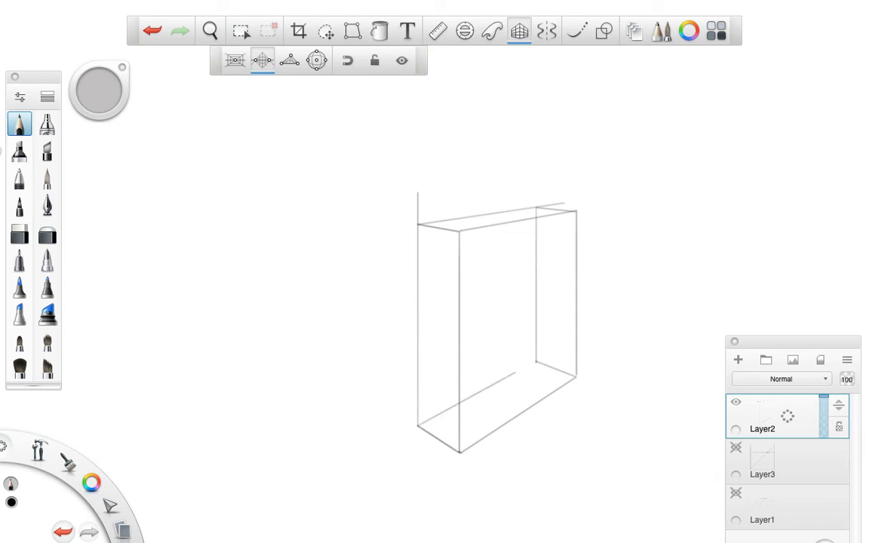
Compare the box with and without the small square construction on Layer3, leaving that layer visible.
{"action": "left_click", "coordinate": [735, 450]}
{"action": "left_click", "coordinate": [735, 449]}
{"action": "left_click", "coordinate": [735, 450]}
{"action": "left_click", "coordinate": [736, 450]}
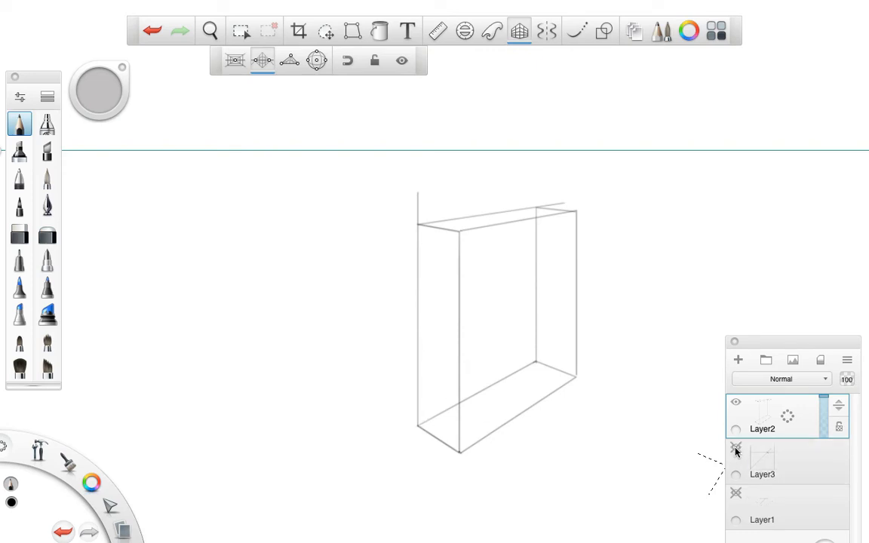
{"action": "left_click", "coordinate": [735, 450]}
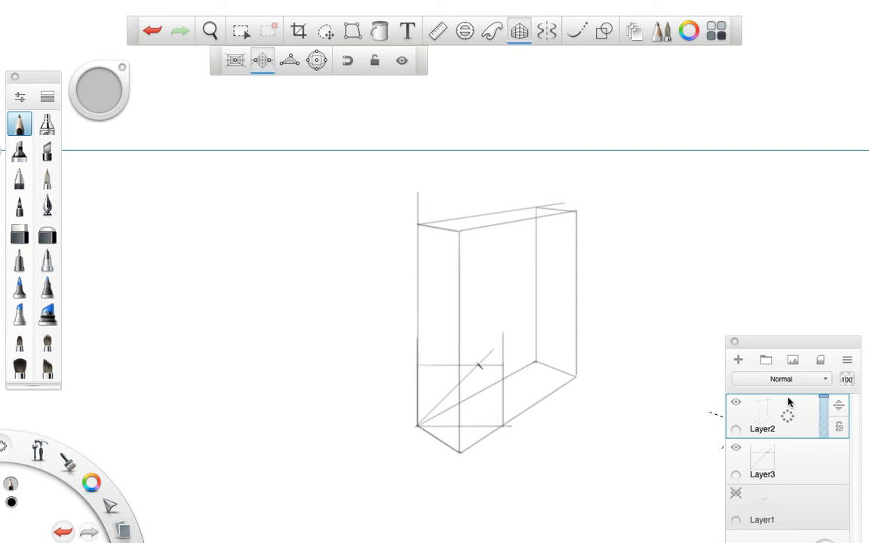
Add a new layer and draw a red diagonal across the wide face from its near bottom corner to its far top corner.
{"action": "left_click", "coordinate": [738, 360]}
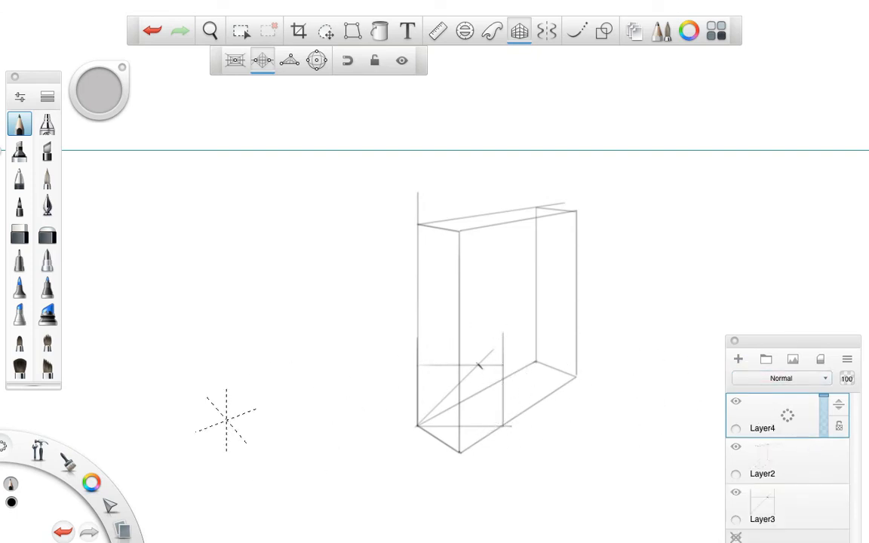
{"action": "left_click_drag", "start_coordinate": [95, 484], "coordinate": [74, 460]}
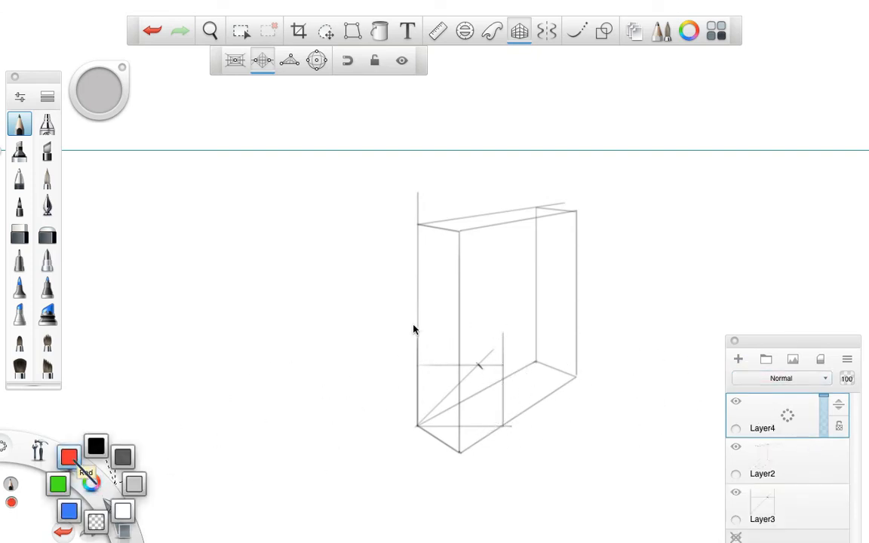
{"action": "left_click", "coordinate": [438, 31]}
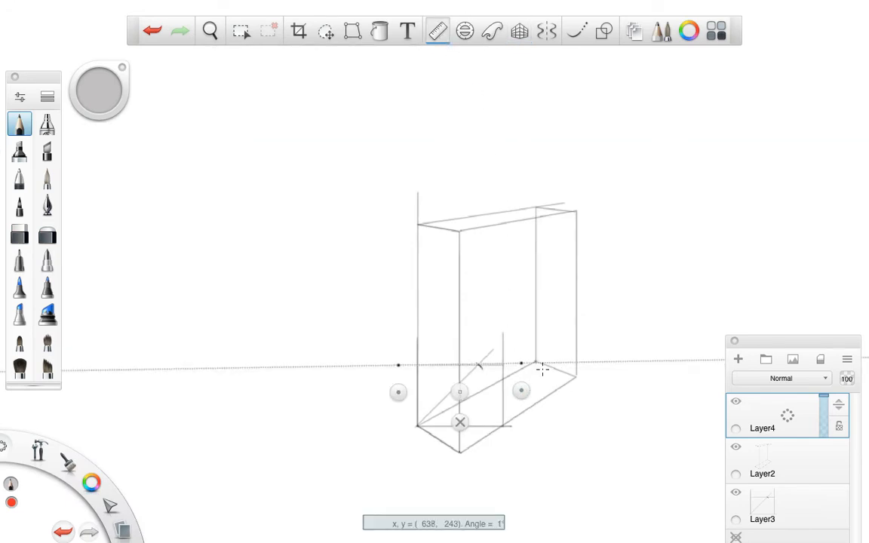
{"action": "left_click_drag", "start_coordinate": [536, 363], "coordinate": [573, 243]}
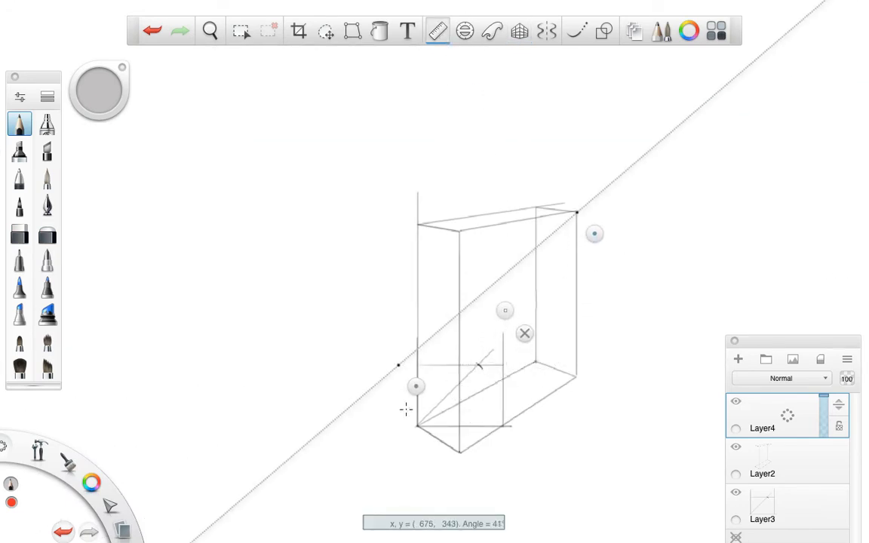
{"action": "left_click_drag", "start_coordinate": [416, 386], "coordinate": [482, 466]}
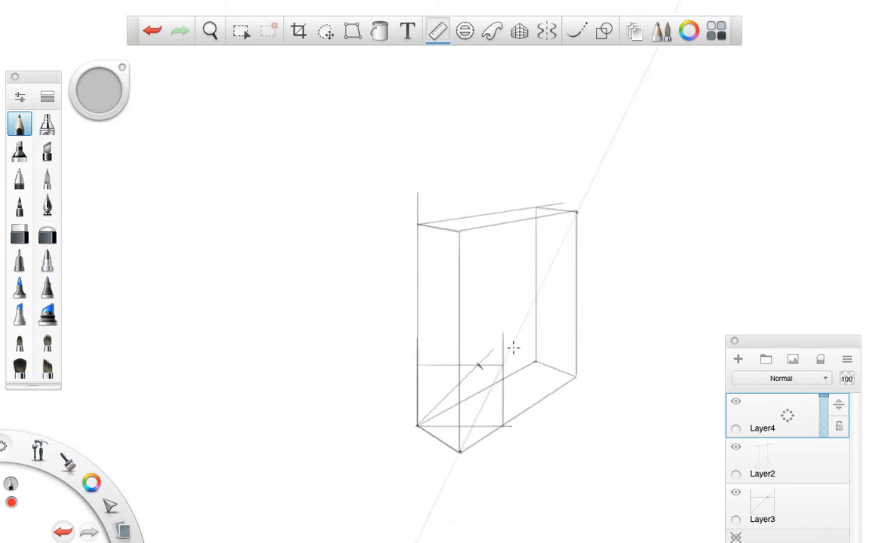
{"action": "mouse_move", "coordinate": [583, 237]}
Draw the second red diagonal across the wide face, from its near top corner to its far bottom corner.
{"action": "left_click_drag", "start_coordinate": [479, 449], "coordinate": [481, 246]}
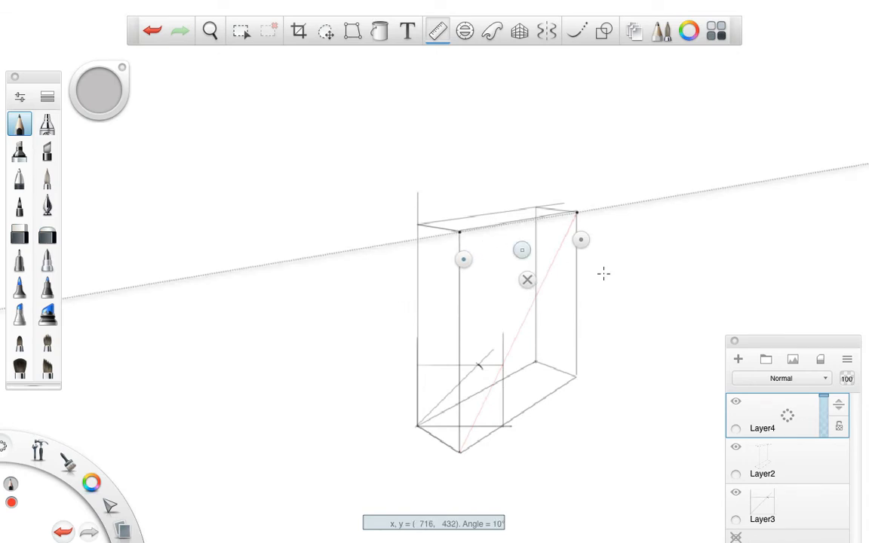
{"action": "left_click_drag", "start_coordinate": [581, 238], "coordinate": [582, 397]}
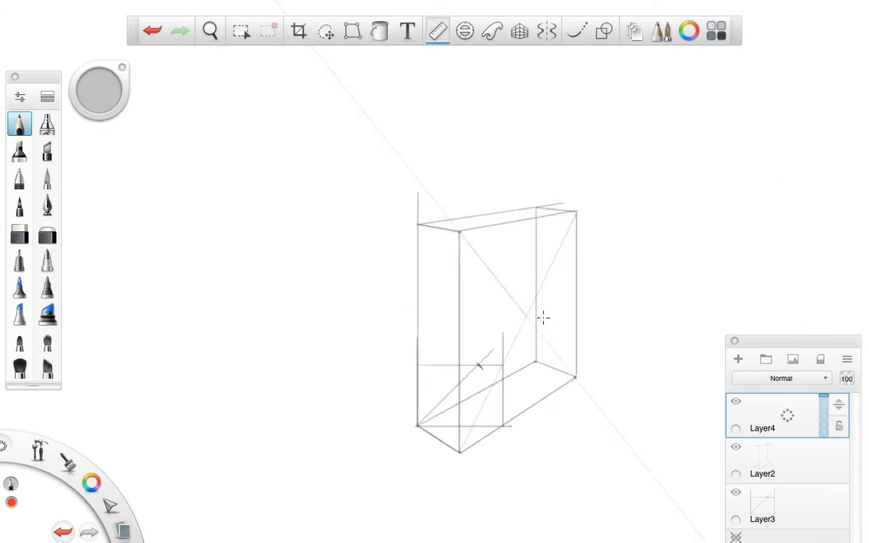
{"action": "mouse_move", "coordinate": [496, 376]}
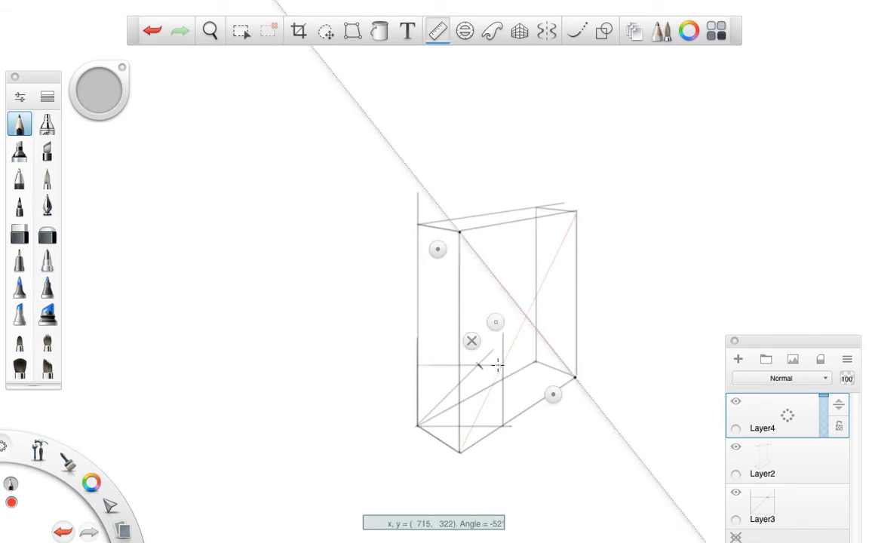
{"action": "left_click", "coordinate": [471, 341]}
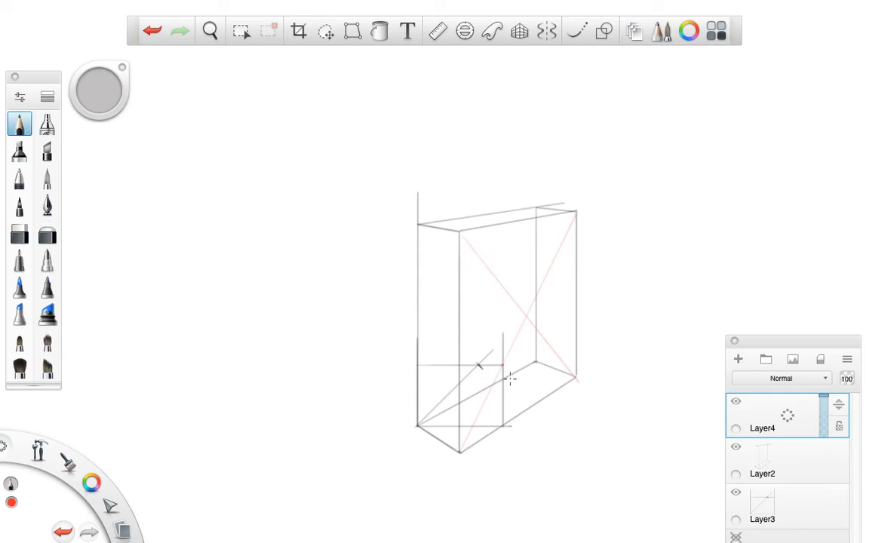
Draw a smaller red square in perspective between the wide face's diagonals, starting at the small square's top corner, and hide Layer3.
{"action": "key", "text": "ctrl+z"}
{"action": "left_click_drag", "start_coordinate": [500, 341], "coordinate": [502, 285]}
{"action": "left_click", "coordinate": [520, 31]}
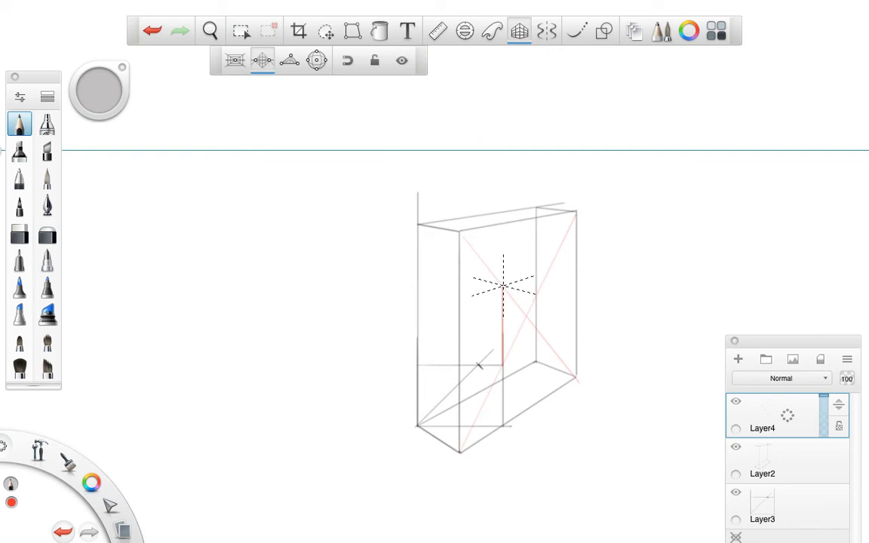
{"action": "left_click_drag", "start_coordinate": [502, 286], "coordinate": [528, 278]}
{"action": "left_click_drag", "start_coordinate": [548, 272], "coordinate": [548, 315]}
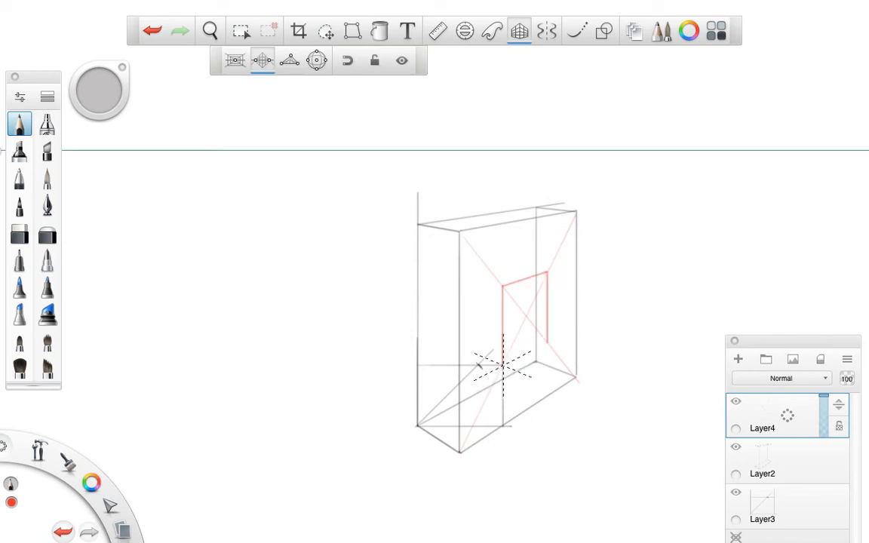
{"action": "left_click_drag", "start_coordinate": [502, 365], "coordinate": [527, 352]}
{"action": "left_click", "coordinate": [736, 493]}
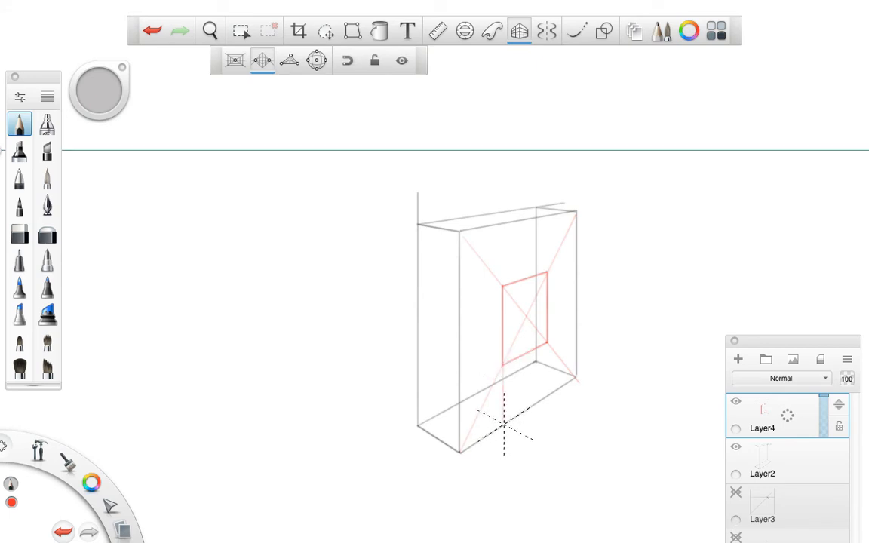
{"action": "left_click_drag", "start_coordinate": [503, 424], "coordinate": [478, 410]}
{"action": "left_click_drag", "start_coordinate": [462, 401], "coordinate": [462, 355]}
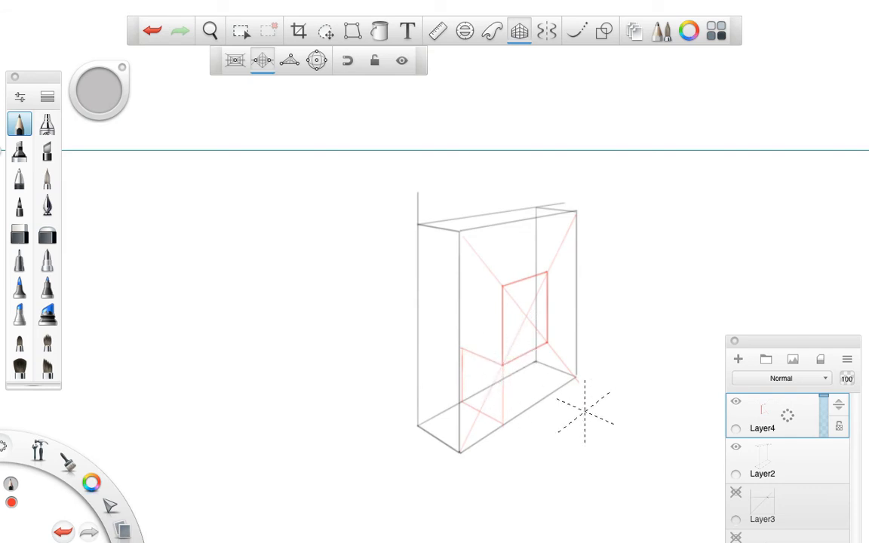
{"action": "key", "text": "ctrl+z"}
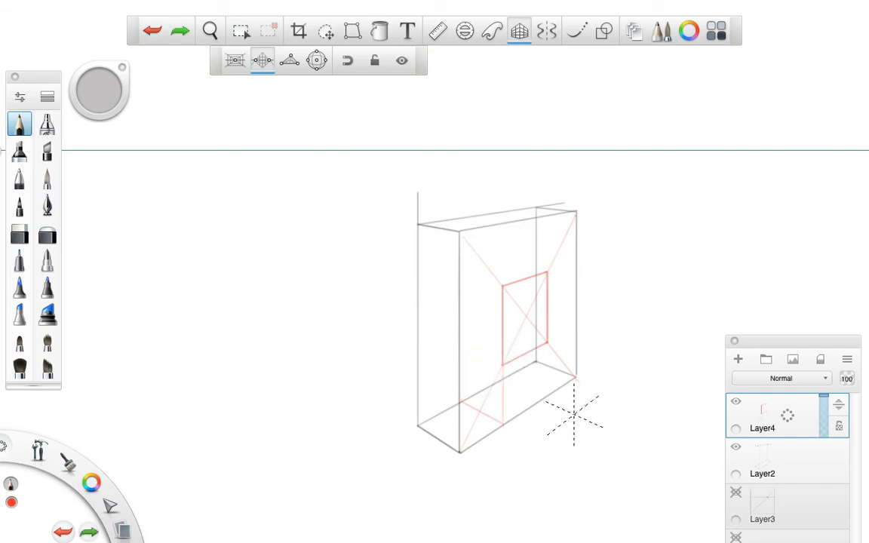
Add a new layer and draw a red vertical cross-section through the box below the small square's near bottom corner, following the perspective.
{"action": "left_click", "coordinate": [737, 361]}
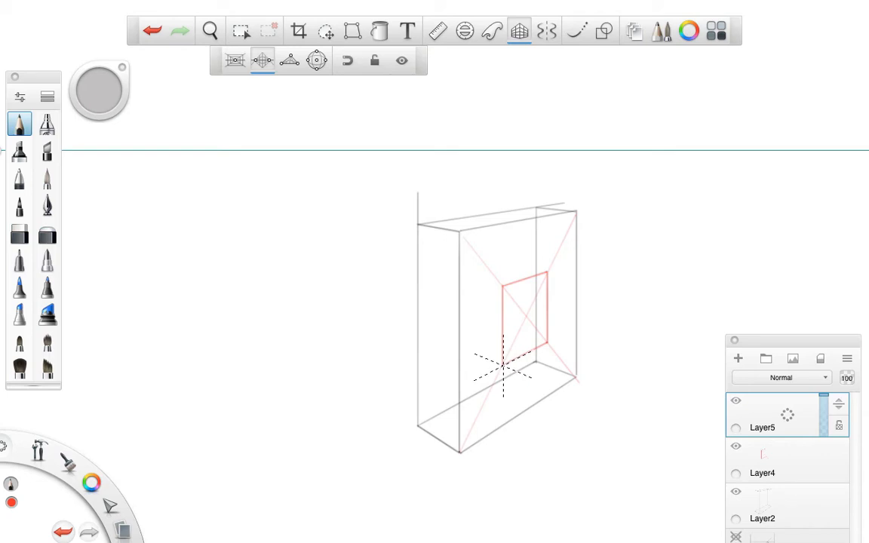
{"action": "left_click_drag", "start_coordinate": [502, 366], "coordinate": [503, 386]}
{"action": "mouse_move", "coordinate": [503, 426]}
{"action": "left_mouse_down"}
{"action": "mouse_move", "coordinate": [503, 386]}
{"action": "mouse_move", "coordinate": [461, 381]}
{"action": "mouse_move", "coordinate": [500, 365]}
{"action": "left_mouse_up"}
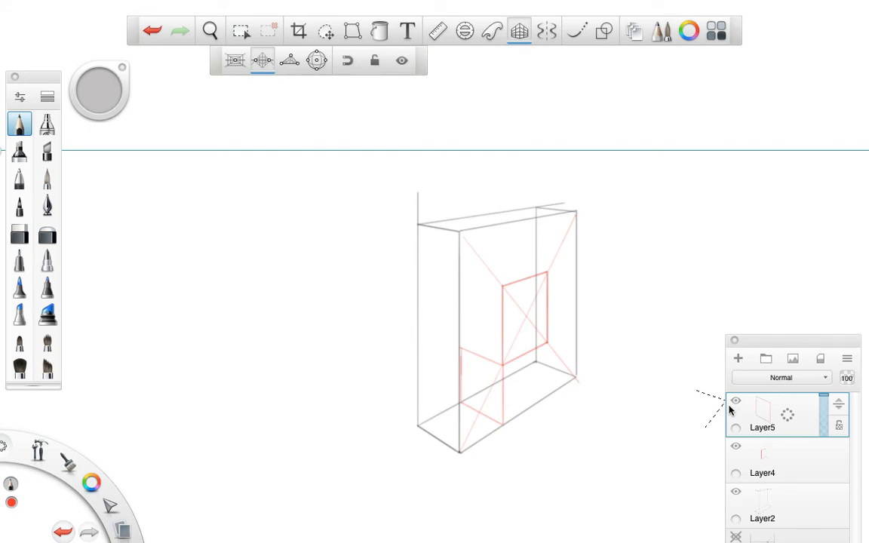
Add another layer, hide Layer5, and draw a red horizontal cross-section through the box level with the small square's near bottom corner.
{"action": "left_click", "coordinate": [741, 360]}
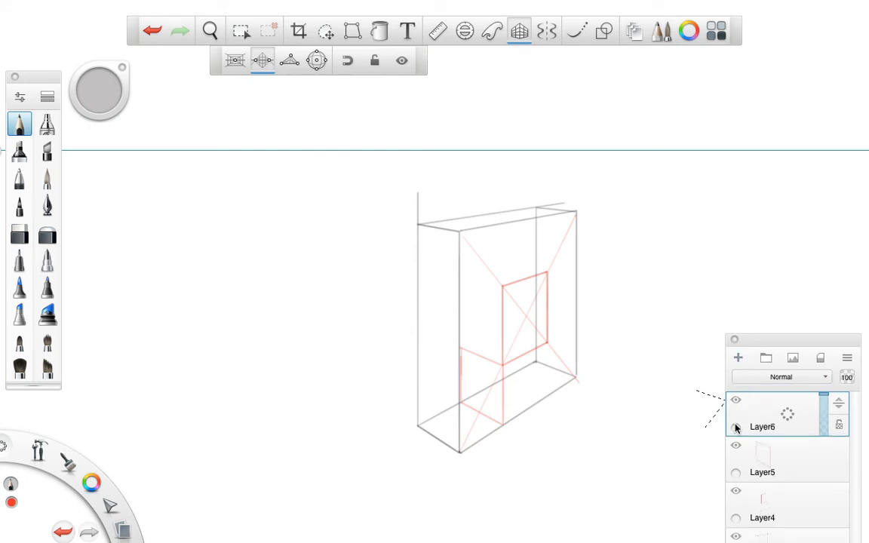
{"action": "left_click", "coordinate": [735, 446]}
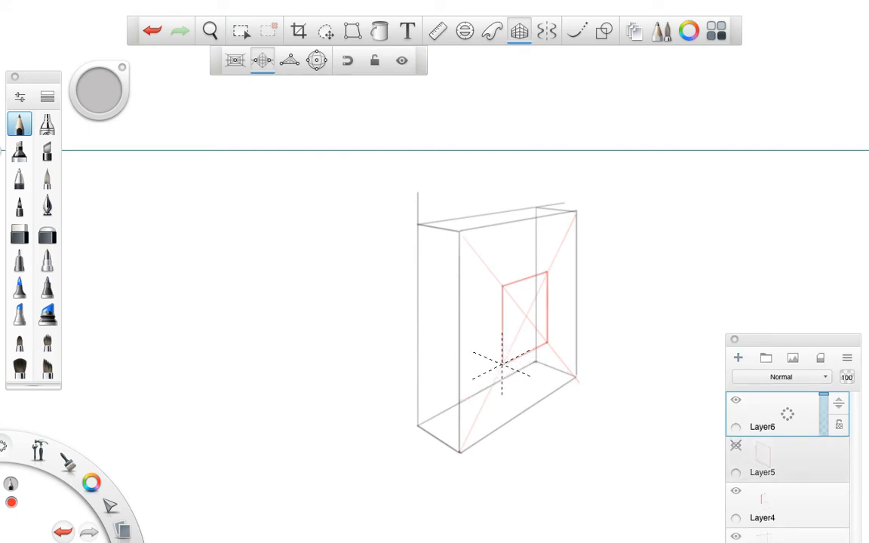
{"action": "left_click_drag", "start_coordinate": [501, 364], "coordinate": [473, 377]}
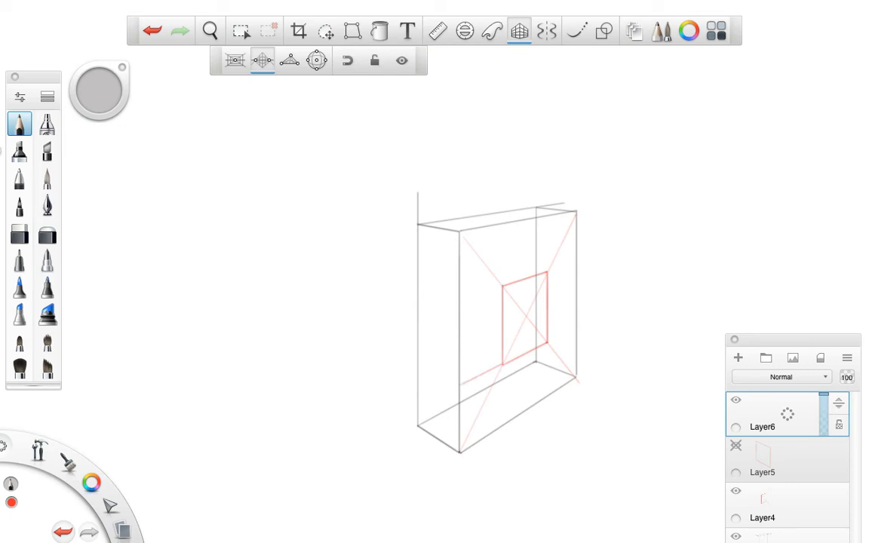
{"action": "left_click_drag", "start_coordinate": [458, 386], "coordinate": [431, 372]}
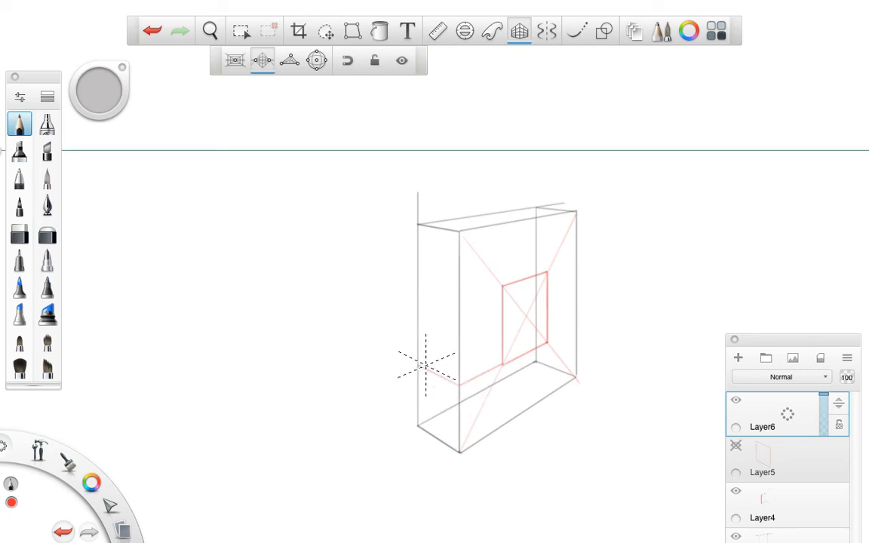
{"action": "mouse_move", "coordinate": [417, 366]}
{"action": "left_mouse_down"}
{"action": "mouse_move", "coordinate": [483, 337]}
{"action": "mouse_move", "coordinate": [484, 359]}
{"action": "left_mouse_up"}
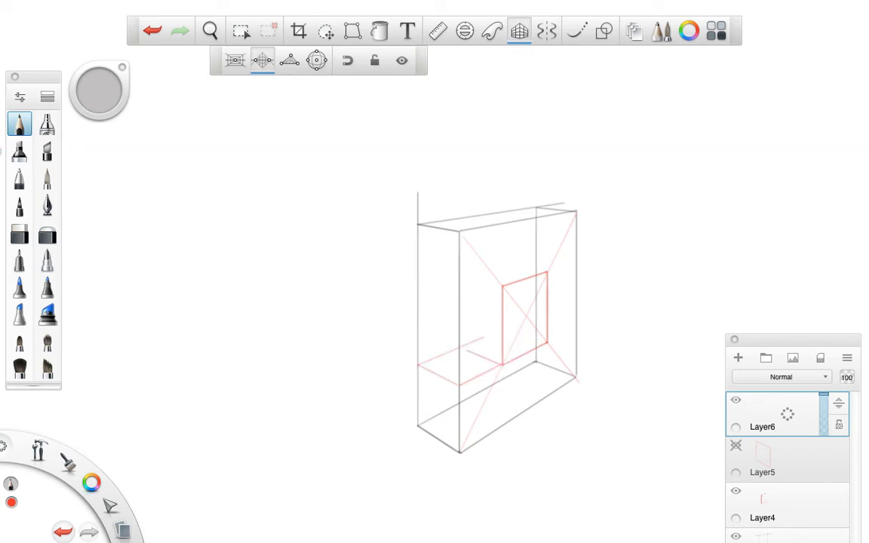
Show Layer5 to compare the vertical and horizontal cross-sections together, and hide both Layer5 and Layer6.
{"action": "left_click", "coordinate": [735, 446]}
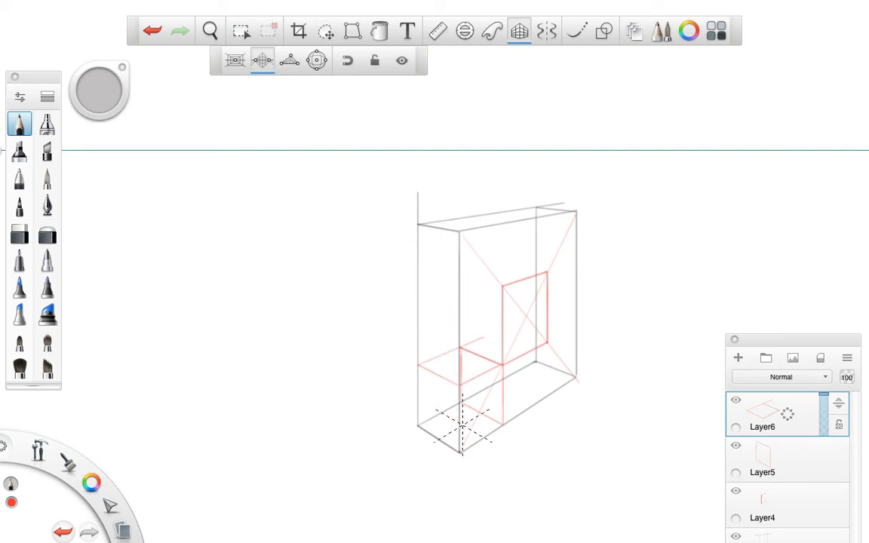
{"action": "left_click", "coordinate": [736, 445]}
{"action": "left_click", "coordinate": [736, 400]}
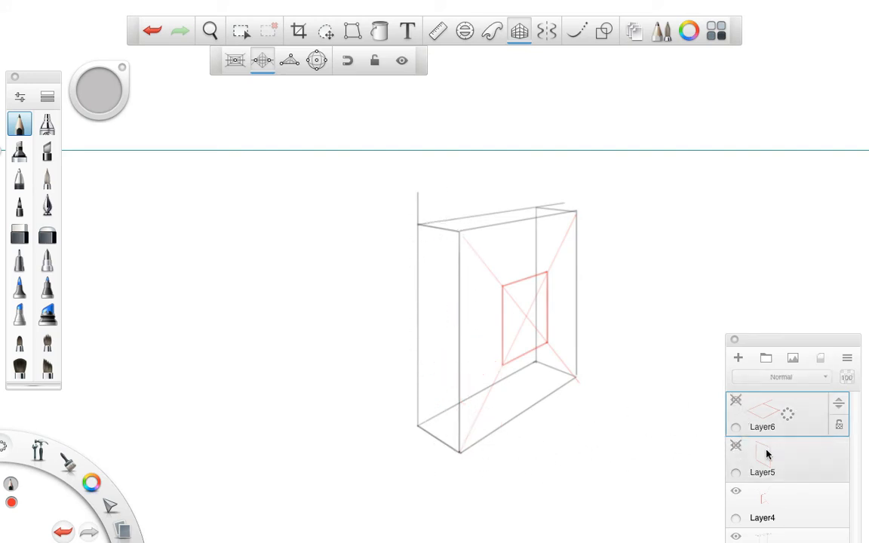
Add a new layer and mark the narrow side face's center with two crossing blue lines ruled along its corner-to-corner diagonals.
{"action": "left_click", "coordinate": [738, 359]}
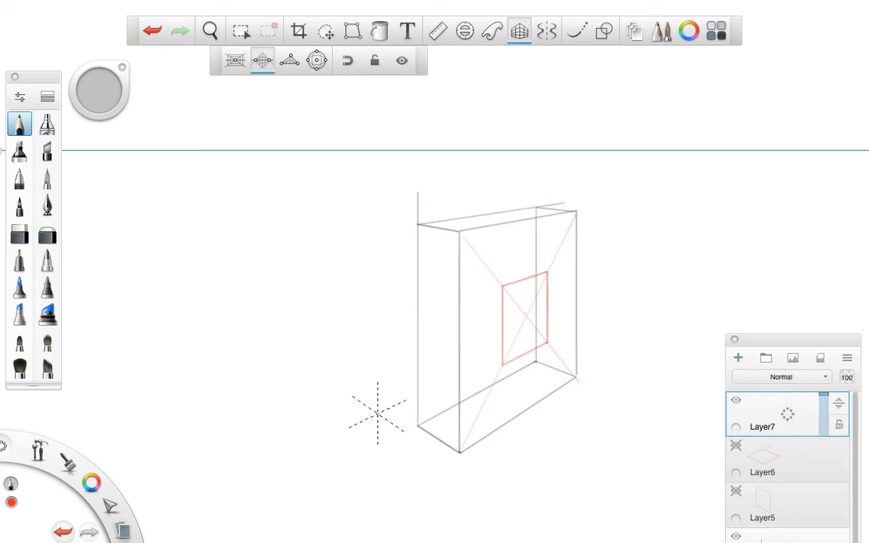
{"action": "mouse_move", "coordinate": [92, 483]}
{"action": "left_click", "coordinate": [70, 508]}
{"action": "left_click", "coordinate": [439, 32]}
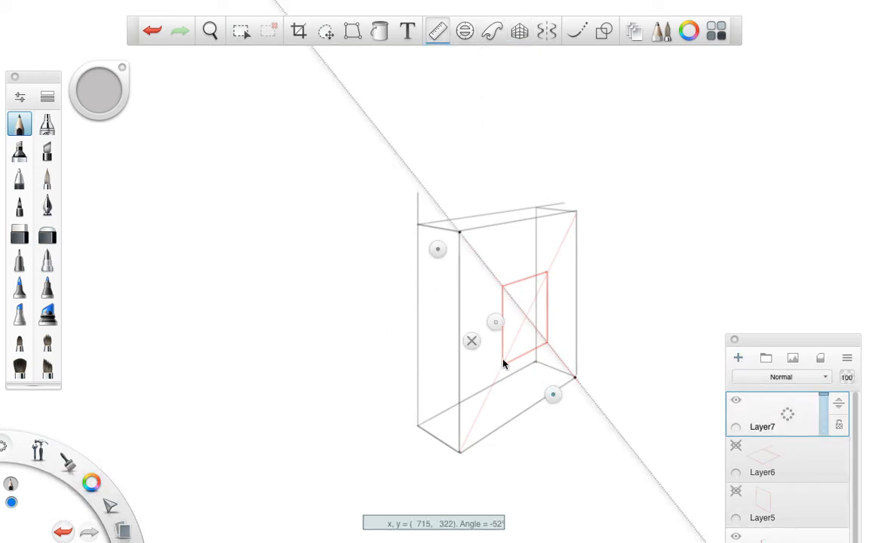
{"action": "left_click_drag", "start_coordinate": [437, 248], "coordinate": [397, 448]}
{"action": "left_click_drag", "start_coordinate": [582, 404], "coordinate": [469, 259]}
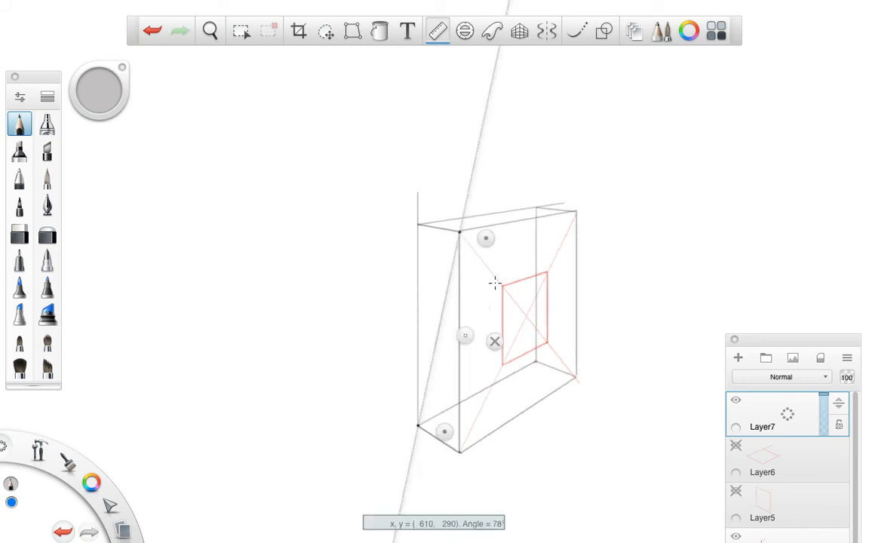
{"action": "left_click_drag", "start_coordinate": [477, 242], "coordinate": [442, 234]}
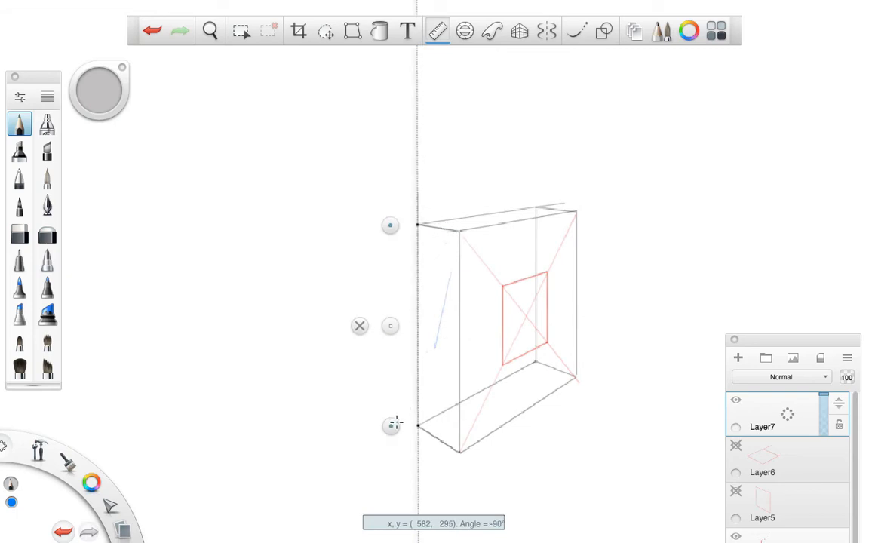
{"action": "left_click_drag", "start_coordinate": [395, 423], "coordinate": [432, 455]}
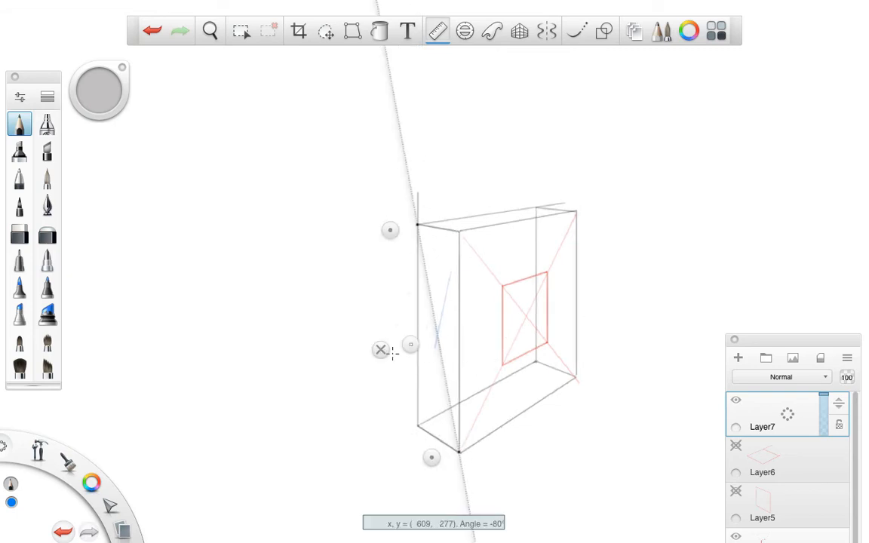
{"action": "left_click", "coordinate": [381, 349]}
With perspective guides on, draw a blue lengthwise cross-section around the box, passing vertically through the narrow face's center mark.
{"action": "left_click", "coordinate": [519, 31]}
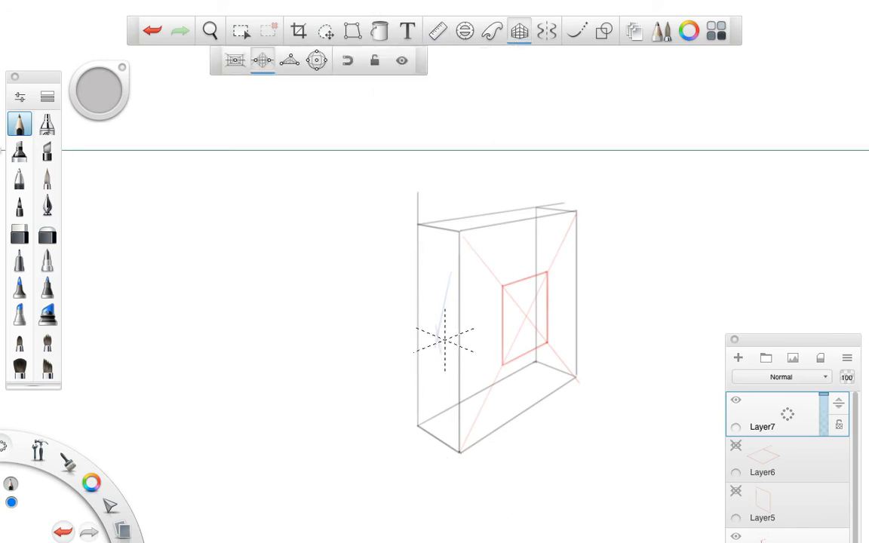
{"action": "left_click_drag", "start_coordinate": [439, 308], "coordinate": [436, 349]}
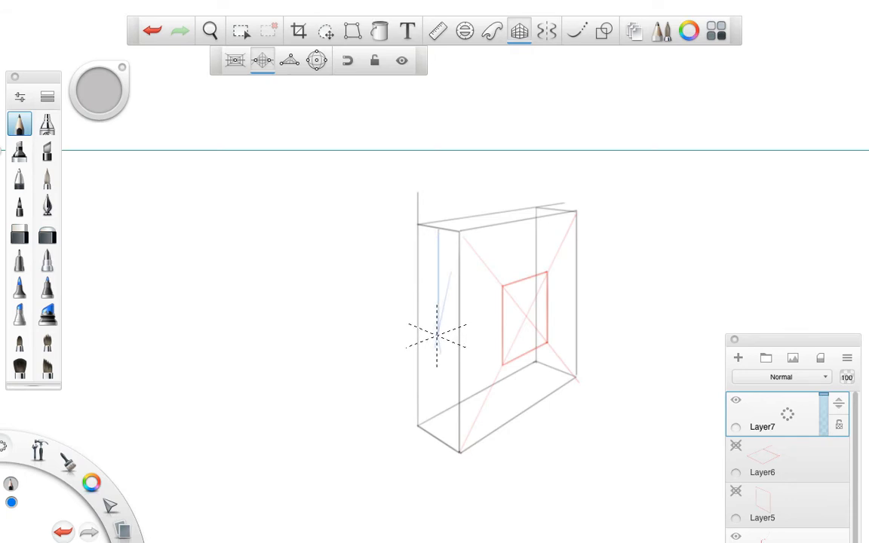
{"action": "left_click_drag", "start_coordinate": [437, 334], "coordinate": [438, 400]}
{"action": "left_click_drag", "start_coordinate": [438, 439], "coordinate": [457, 430]}
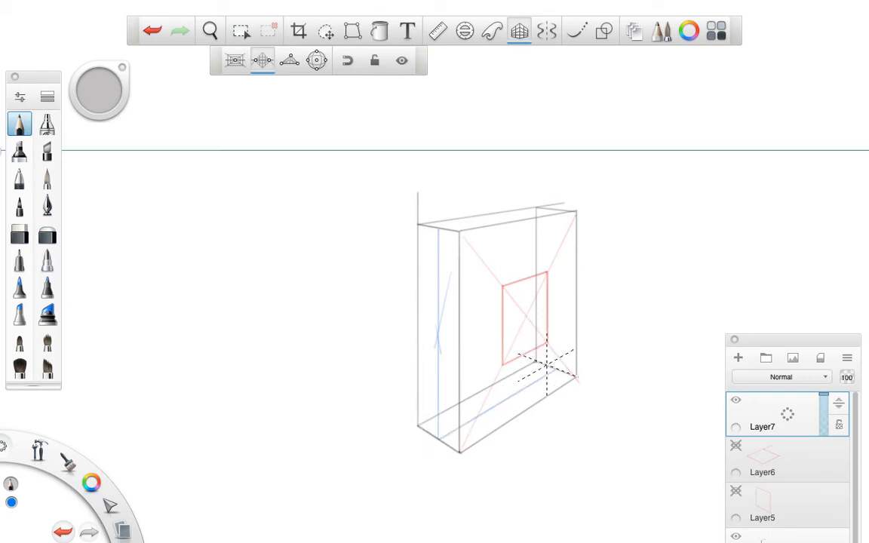
{"action": "left_click_drag", "start_coordinate": [554, 369], "coordinate": [555, 263]}
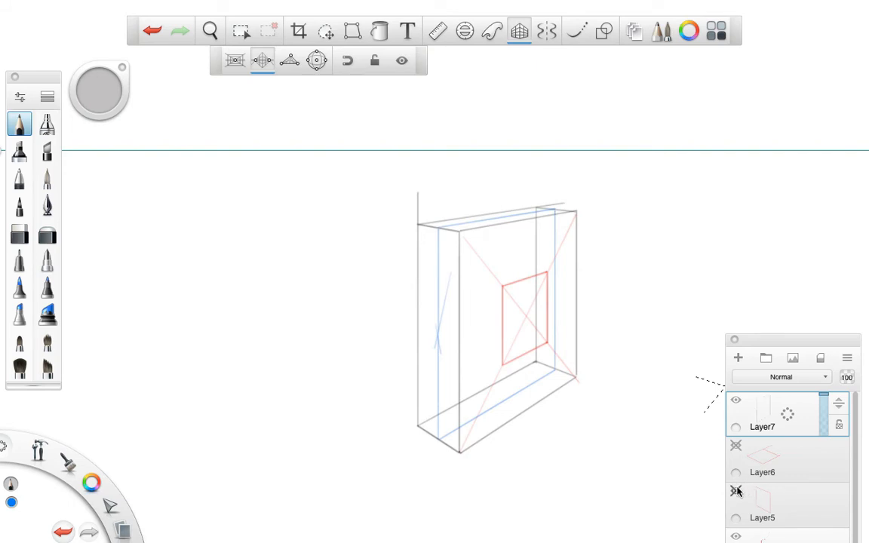
Switch to the hard eraser, turn off the perspective guides, and try adjusting the eraser's opacity with the brush puck.
{"action": "left_click", "coordinate": [19, 235]}
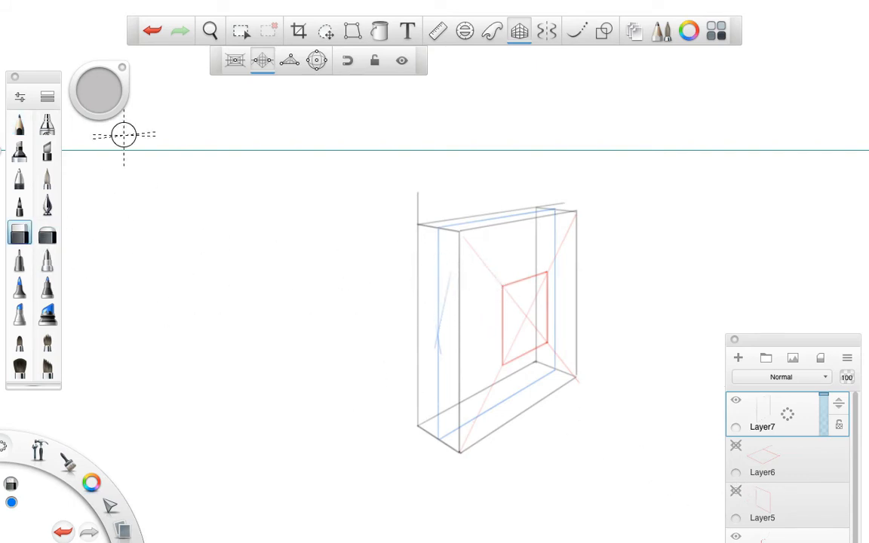
{"action": "left_click_drag", "start_coordinate": [109, 91], "coordinate": [98, 122]}
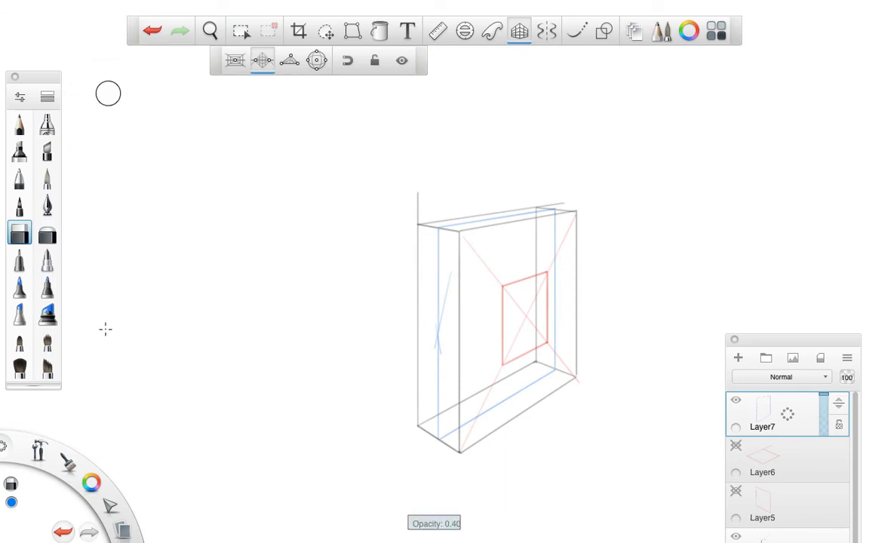
{"action": "left_click_drag", "start_coordinate": [108, 93], "coordinate": [108, 113]}
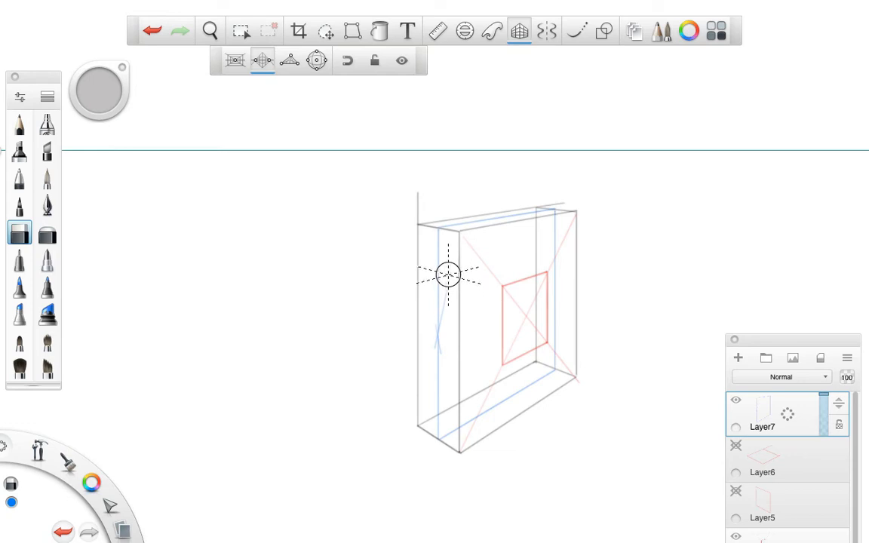
{"action": "left_click", "coordinate": [517, 32]}
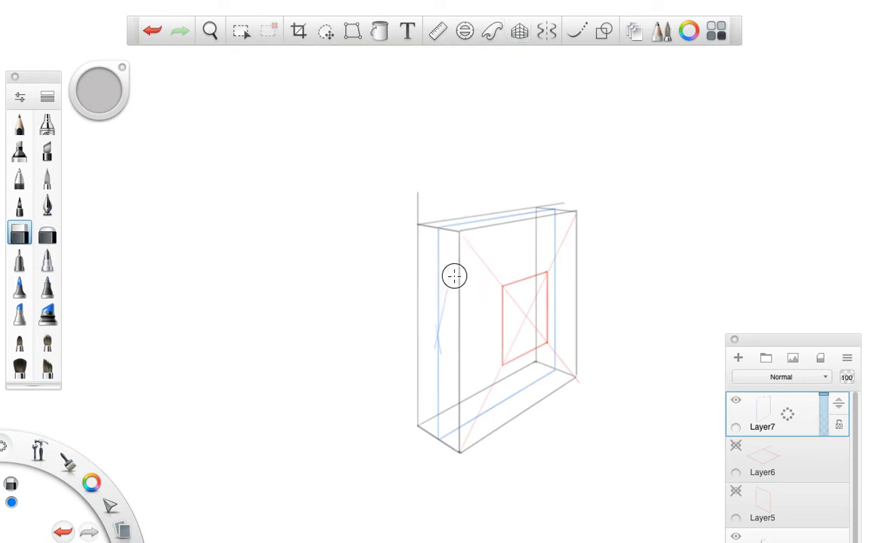
{"action": "left_click_drag", "start_coordinate": [116, 107], "coordinate": [114, 135]}
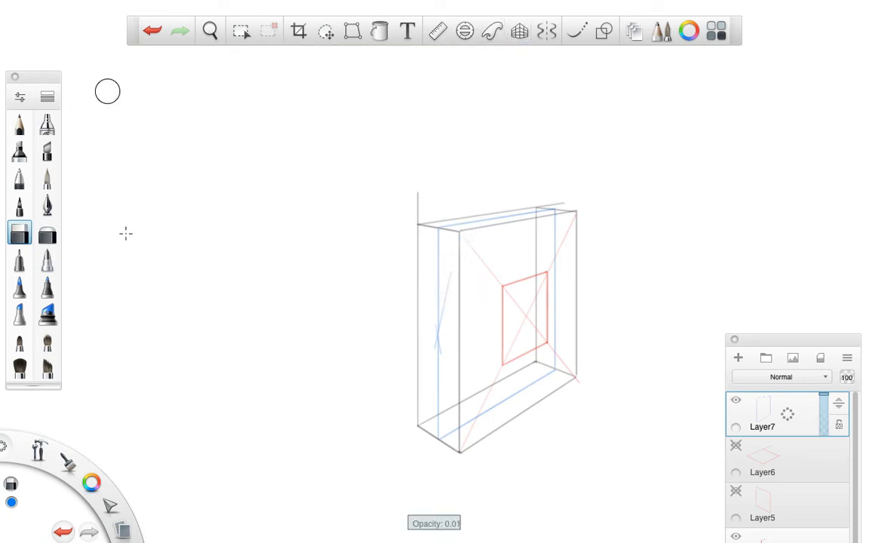
{"action": "left_click_drag", "start_coordinate": [125, 234], "coordinate": [134, 296]}
{"action": "mouse_move", "coordinate": [95, 89]}
{"action": "left_mouse_down"}
{"action": "mouse_move", "coordinate": [270, 125]}
{"action": "mouse_move", "coordinate": [285, 139]}
{"action": "mouse_move", "coordinate": [105, 136]}
{"action": "mouse_move", "coordinate": [143, 122]}
{"action": "left_mouse_up"}
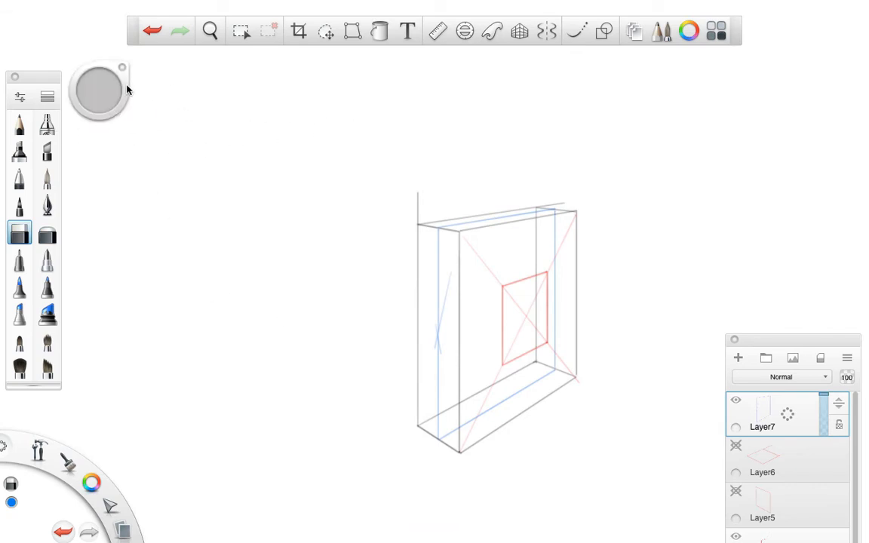
{"action": "left_click_drag", "start_coordinate": [384, 110], "coordinate": [324, 125]}
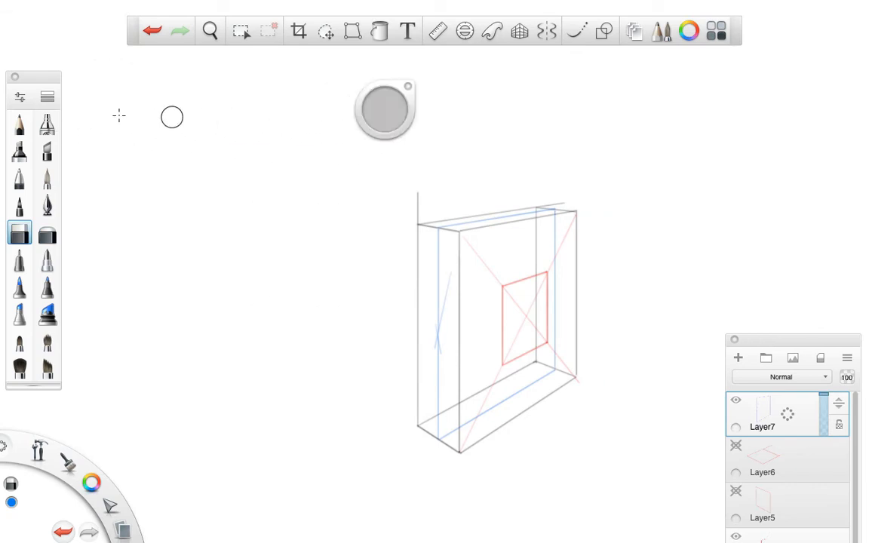
Set the Hard Eraser to size 3.0 and 100% erased, trim the stray blue diagonal near the center mark, and hide the brush puck.
{"action": "double_click", "coordinate": [20, 228]}
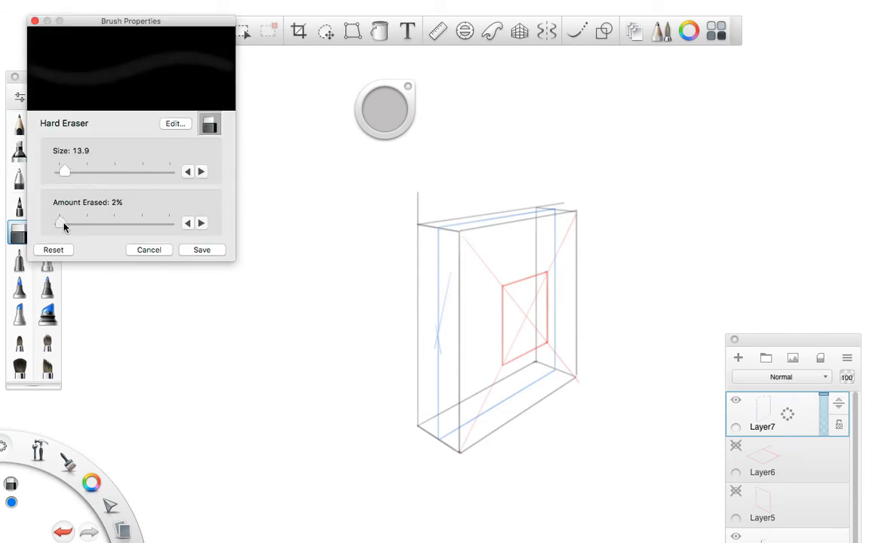
{"action": "left_click_drag", "start_coordinate": [60, 223], "coordinate": [169, 223]}
{"action": "left_click_drag", "start_coordinate": [64, 171], "coordinate": [62, 173]}
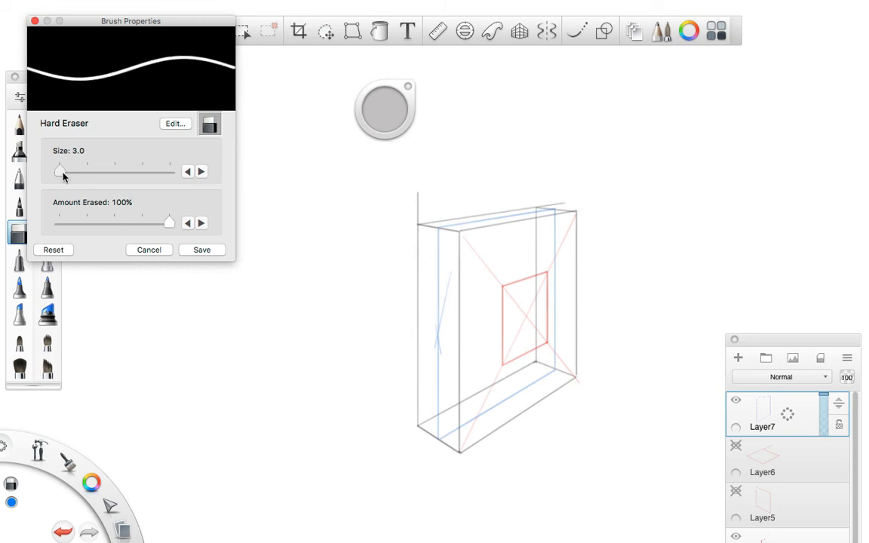
{"action": "left_click", "coordinate": [34, 21]}
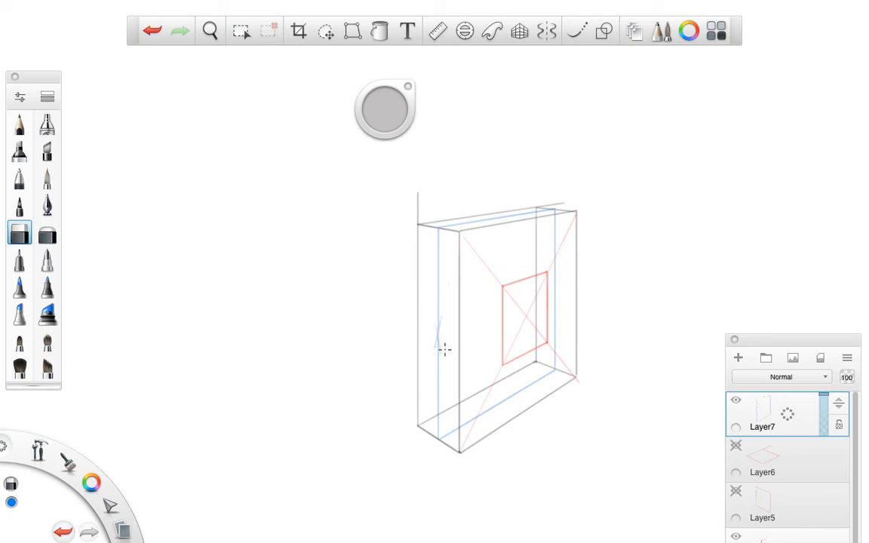
{"action": "left_click", "coordinate": [408, 88]}
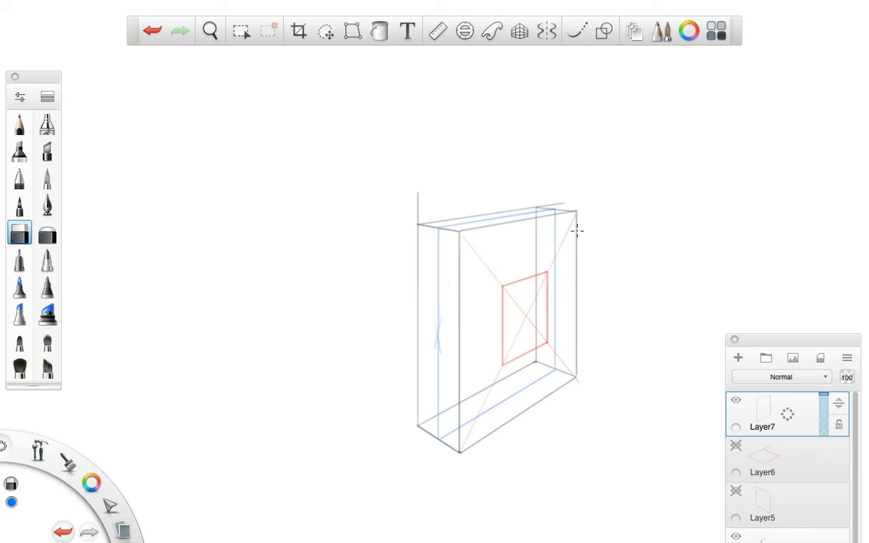
Show Layer6 and Layer5, and return to the pencil with the perspective guides on.
{"action": "left_click", "coordinate": [735, 445]}
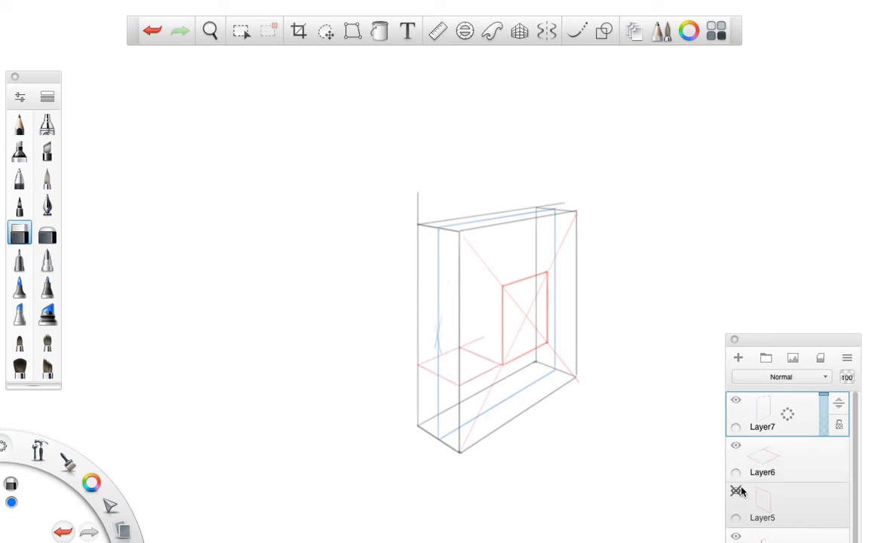
{"action": "left_click", "coordinate": [736, 492]}
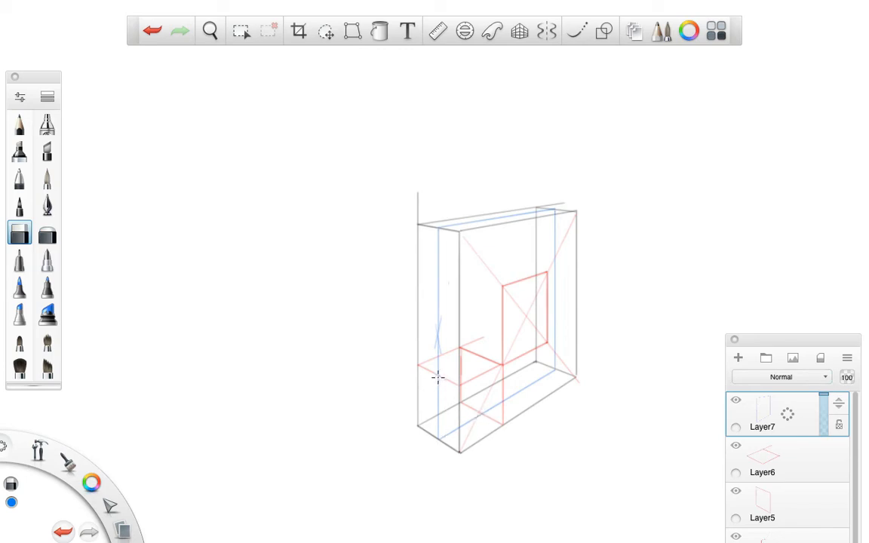
{"action": "left_click", "coordinate": [519, 30]}
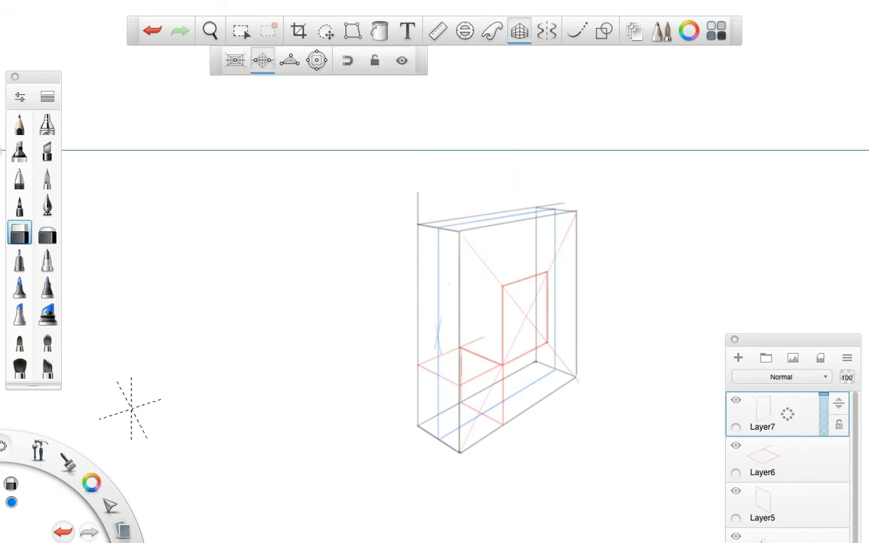
{"action": "left_click", "coordinate": [20, 124]}
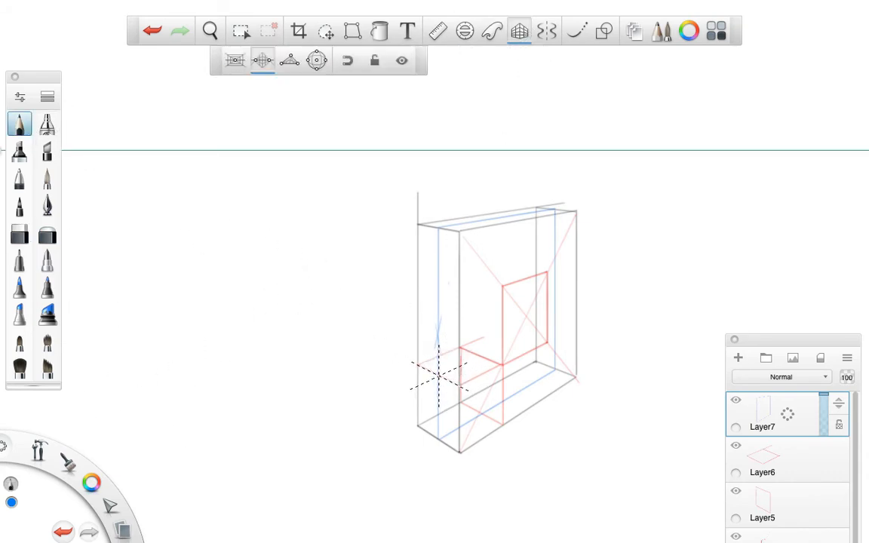
Draw a blue perspective square on the lengthwise cross-section at the box's lower front corner, and hide Layer6 and Layer5.
{"action": "left_click_drag", "start_coordinate": [438, 375], "coordinate": [461, 367]}
{"action": "left_click_drag", "start_coordinate": [480, 356], "coordinate": [480, 376]}
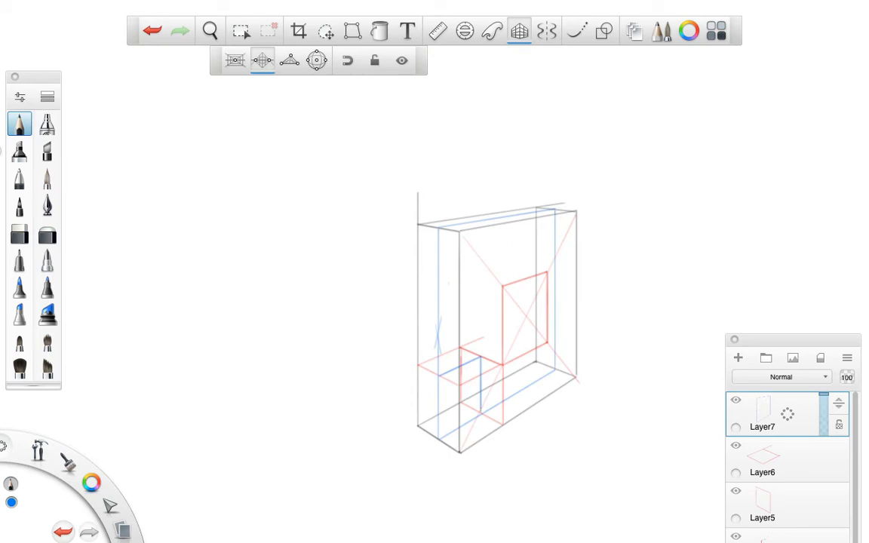
{"action": "left_click", "coordinate": [735, 445]}
{"action": "left_click", "coordinate": [735, 491]}
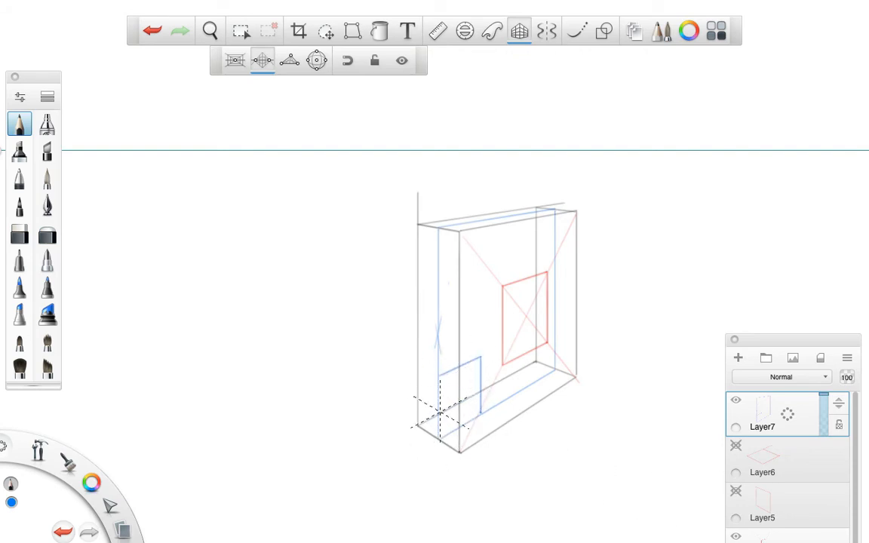
{"action": "left_click", "coordinate": [736, 493]}
{"action": "left_click", "coordinate": [734, 488]}
Draw both diagonals of the blue square with the ruler, from corner to corner.
{"action": "key", "text": "space"}
{"action": "left_click_drag", "start_coordinate": [484, 377], "coordinate": [570, 301]}
{"action": "mouse_move", "coordinate": [556, 349]}
{"action": "left_mouse_down"}
{"action": "mouse_move", "coordinate": [576, 360]}
{"action": "mouse_move", "coordinate": [516, 291]}
{"action": "left_mouse_up"}
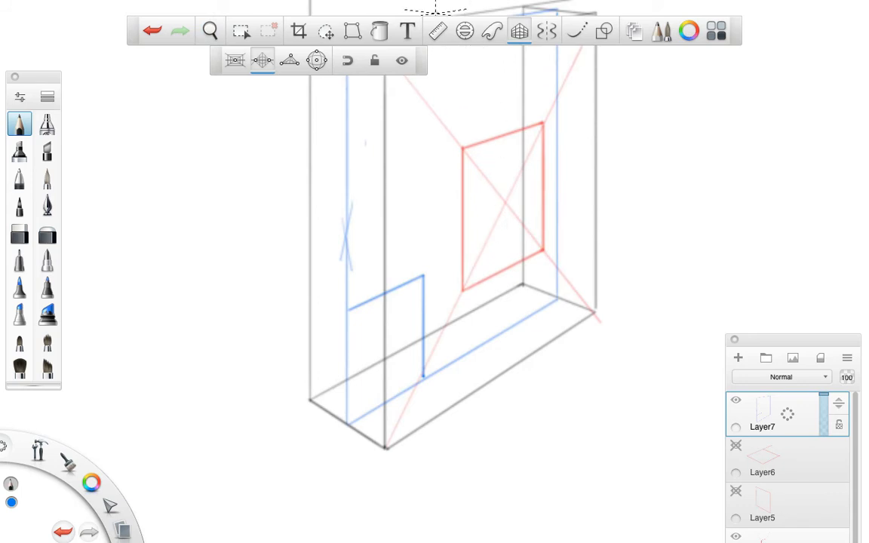
{"action": "left_click", "coordinate": [437, 31]}
{"action": "left_click_drag", "start_coordinate": [413, 256], "coordinate": [320, 310]}
{"action": "left_click_drag", "start_coordinate": [438, 468], "coordinate": [427, 421]}
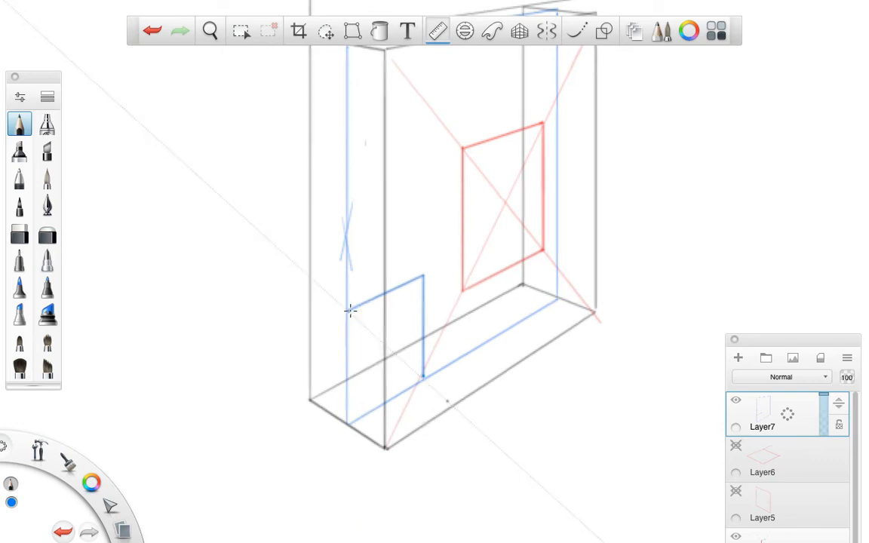
{"action": "left_click_drag", "start_coordinate": [446, 401], "coordinate": [325, 425]}
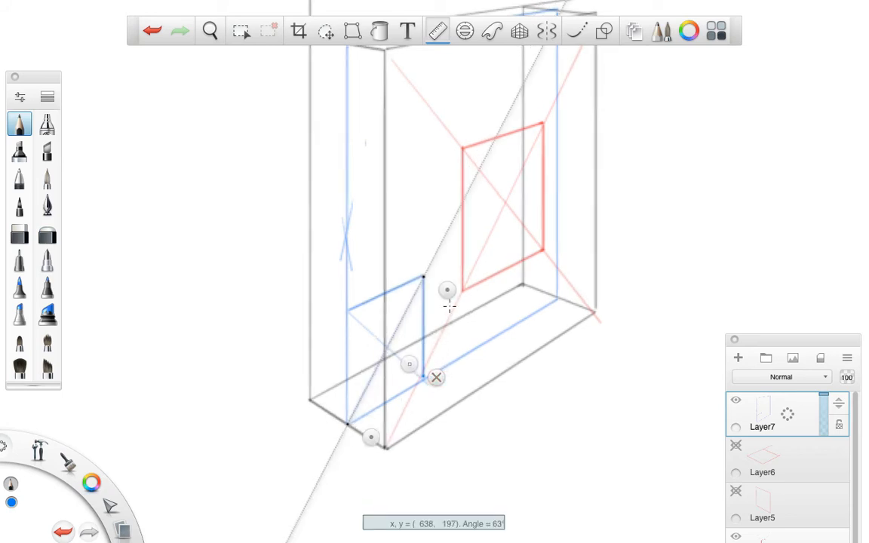
Draw the blue square's vertical and perspective center lines, and mark dots at two opposite corners and on the lower diagonal.
{"action": "left_click_drag", "start_coordinate": [448, 291], "coordinate": [413, 347]}
{"action": "left_click_drag", "start_coordinate": [386, 292], "coordinate": [395, 376]}
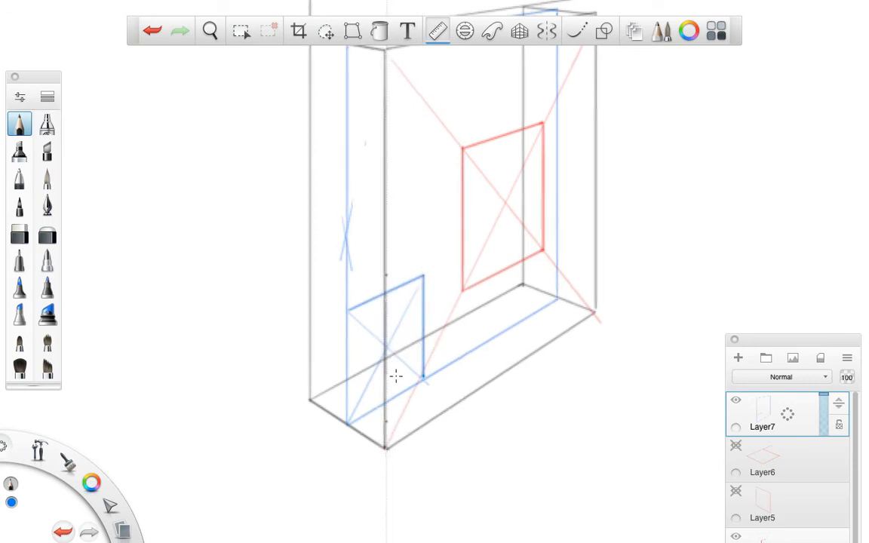
{"action": "key", "text": "super+z"}
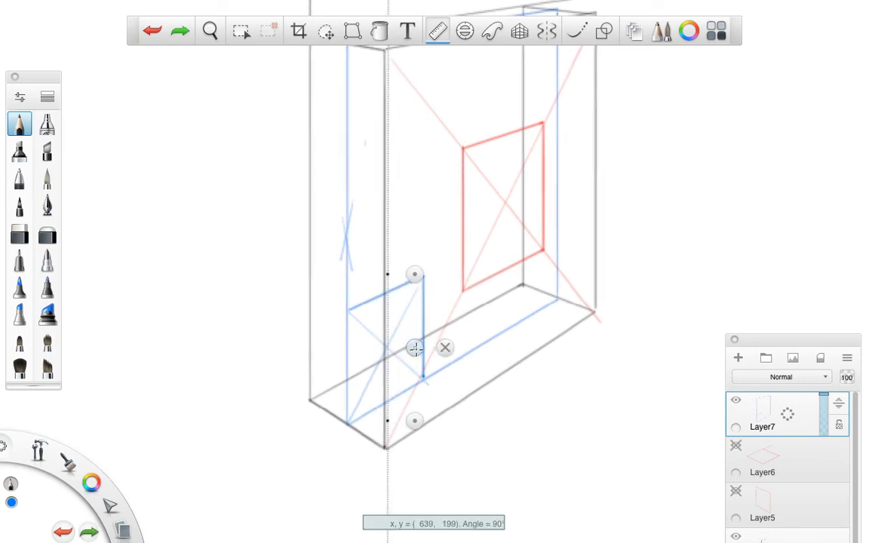
{"action": "left_click_drag", "start_coordinate": [382, 292], "coordinate": [409, 398]}
{"action": "left_click", "coordinate": [444, 348]}
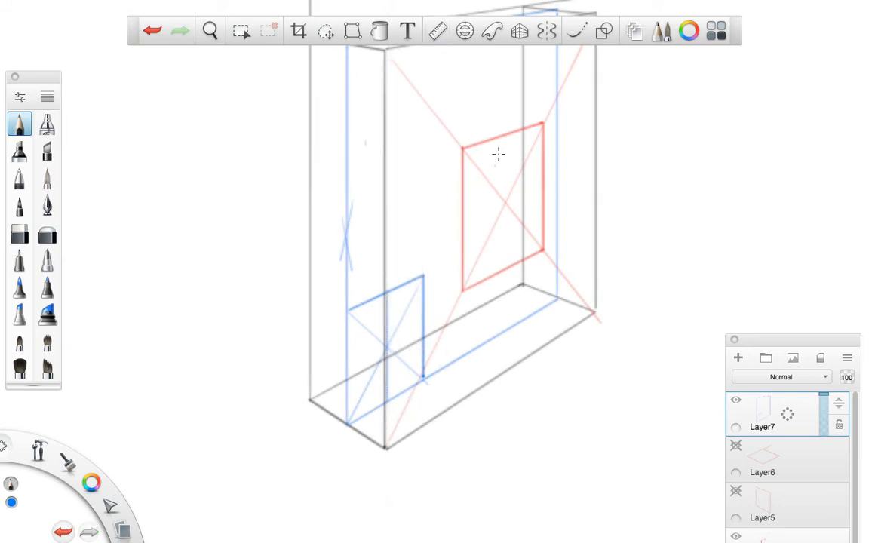
{"action": "left_click", "coordinate": [520, 31]}
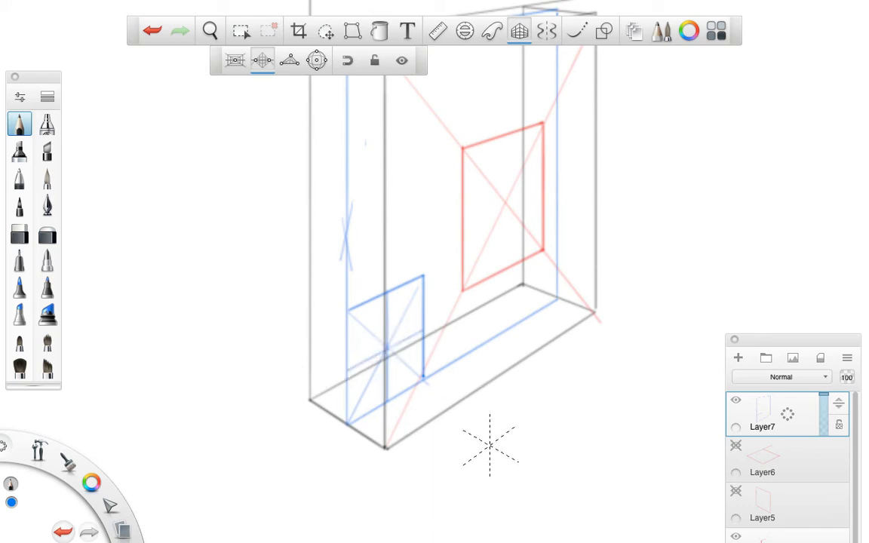
{"action": "left_click", "coordinate": [510, 41]}
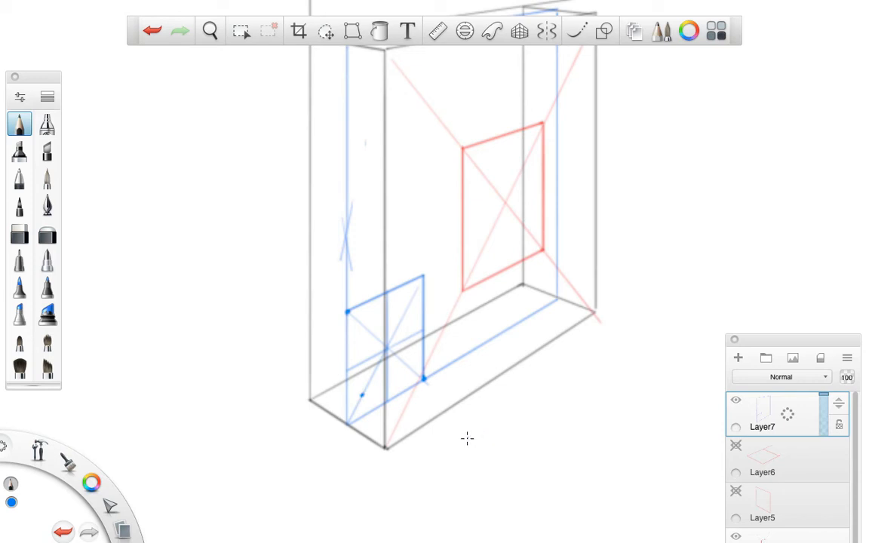
Hide Layer7, show and select Layer6, and set the drawing color to red.
{"action": "left_click", "coordinate": [736, 400]}
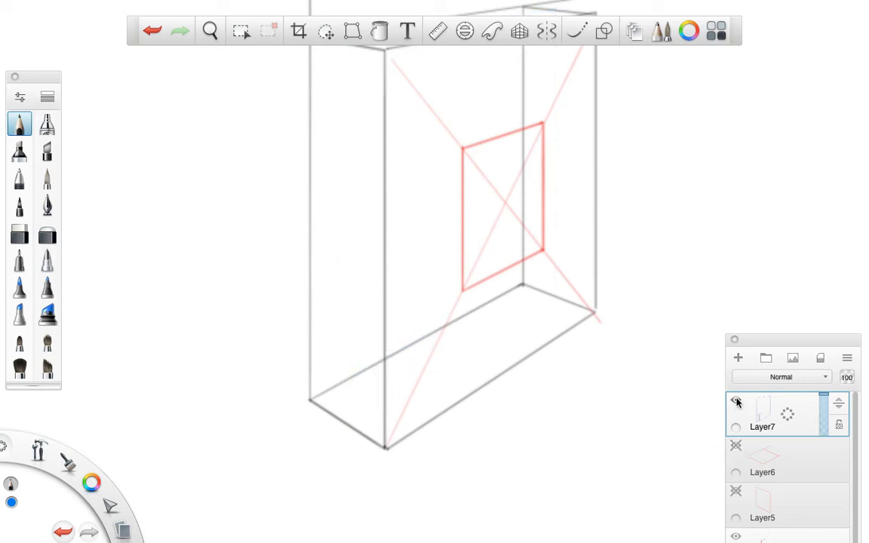
{"action": "left_click", "coordinate": [735, 446]}
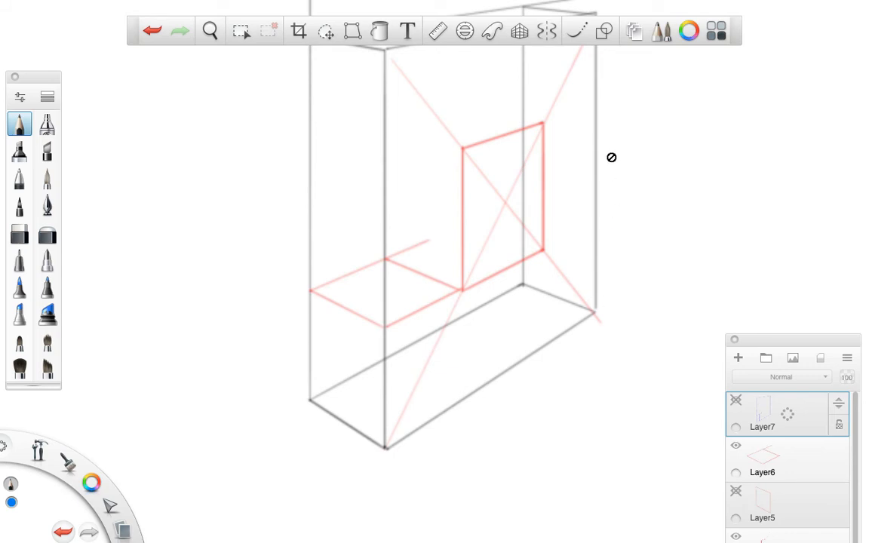
{"action": "left_click_drag", "start_coordinate": [91, 481], "coordinate": [70, 451]}
{"action": "left_click", "coordinate": [758, 462]}
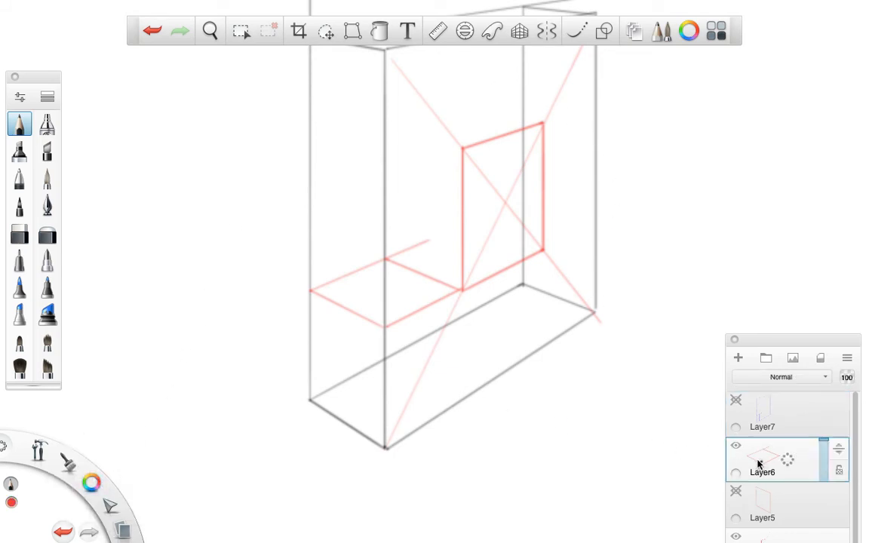
Draw both diagonals of the red horizontal square on Layer6 with the ruler.
{"action": "left_click", "coordinate": [437, 31]}
{"action": "left_click_drag", "start_coordinate": [412, 273], "coordinate": [339, 291]}
{"action": "left_click_drag", "start_coordinate": [377, 429], "coordinate": [479, 321]}
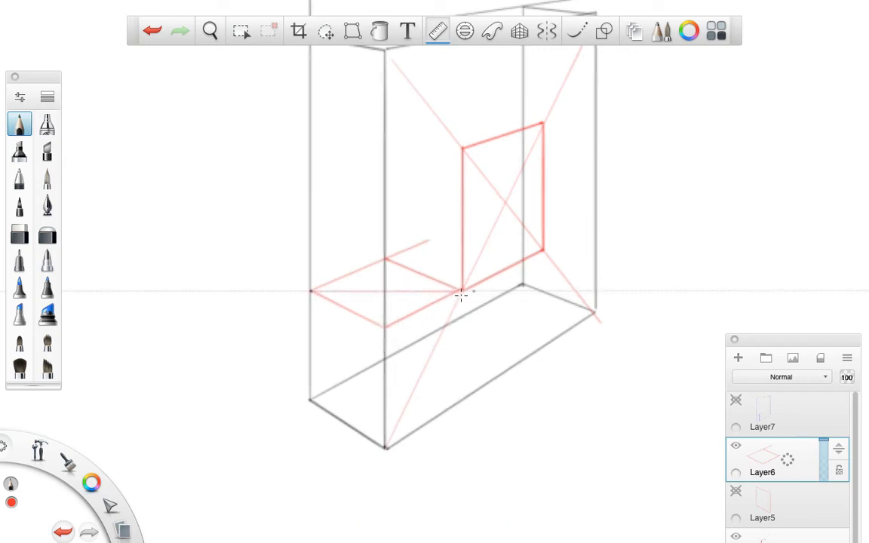
{"action": "left_click", "coordinate": [394, 347]}
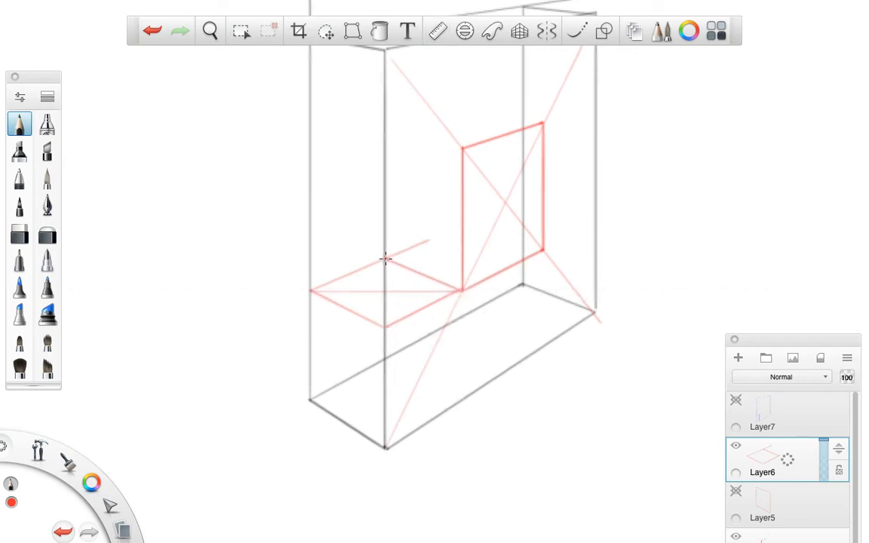
{"action": "left_click_drag", "start_coordinate": [385, 258], "coordinate": [390, 311]}
Draw the horizontal square's two center lines in perspective, and mark curve points with dots at edge midpoints and on a diagonal.
{"action": "left_click", "coordinate": [519, 31]}
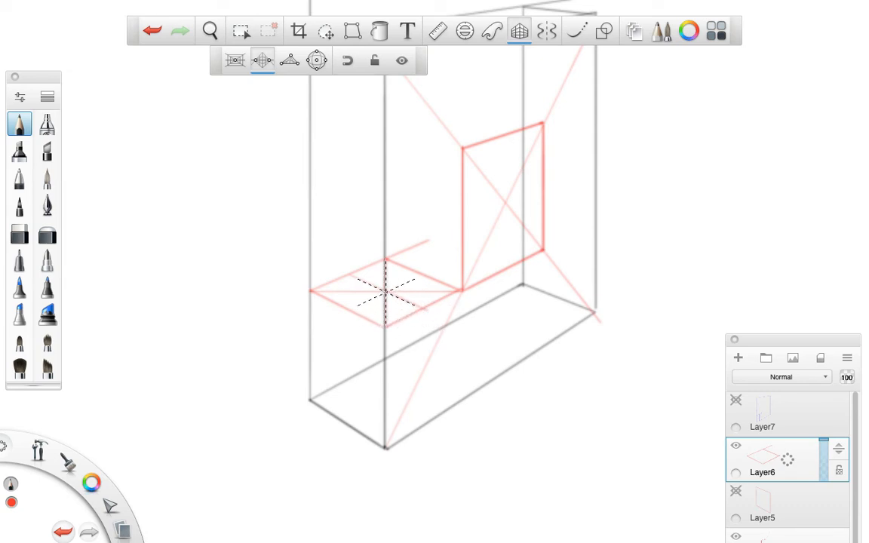
{"action": "left_click", "coordinate": [519, 31]}
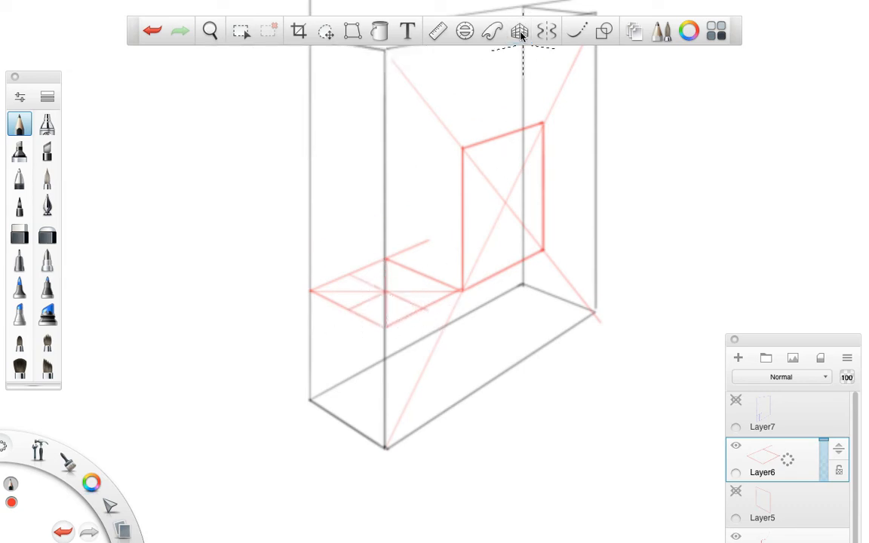
{"action": "left_click", "coordinate": [348, 275]}
Hide Layer6, show and select Layer5, and turn on the ruler.
{"action": "left_click", "coordinate": [735, 445]}
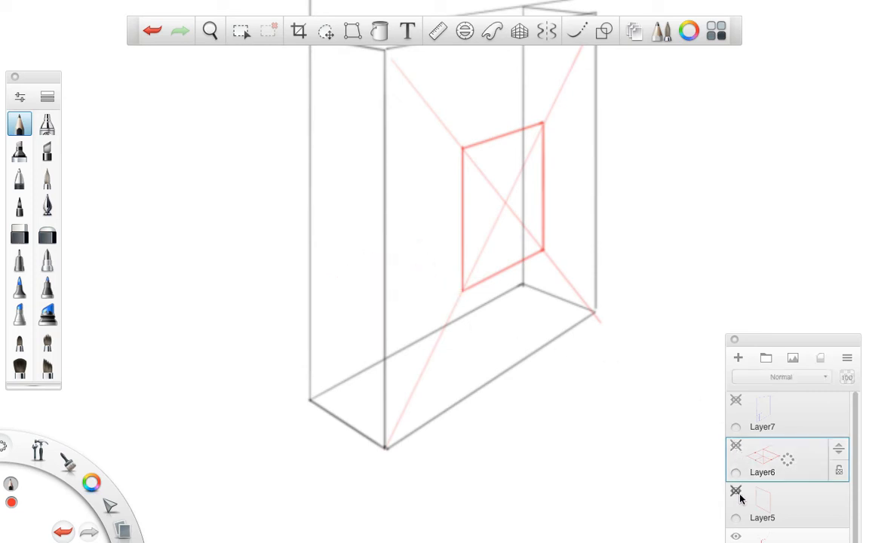
{"action": "left_click", "coordinate": [735, 491]}
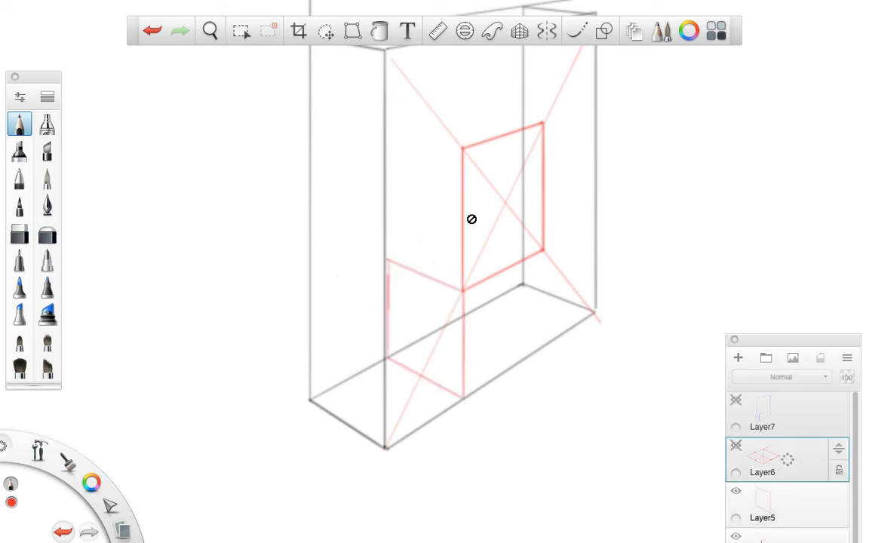
{"action": "left_click", "coordinate": [438, 30]}
{"action": "left_click", "coordinate": [759, 501]}
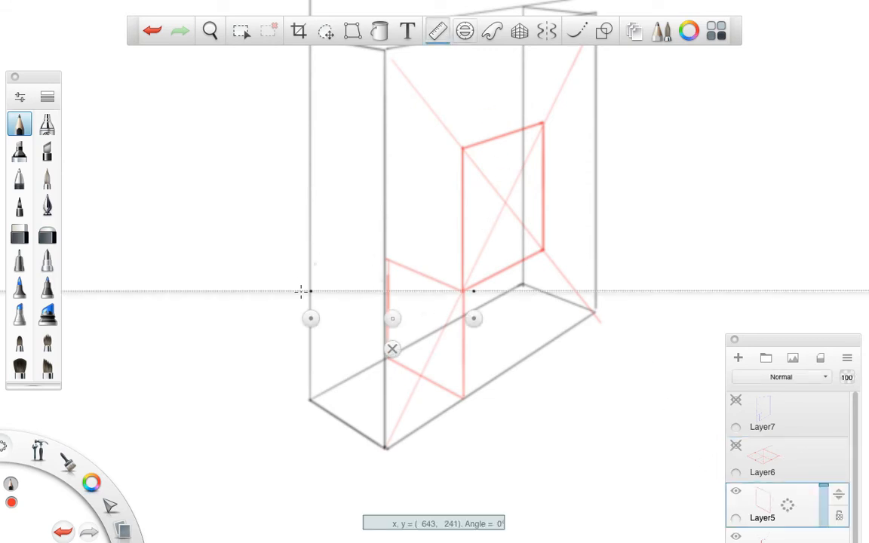
Draw both diagonals of the red upright square on Layer5 along the ruler.
{"action": "left_click_drag", "start_coordinate": [312, 318], "coordinate": [377, 285]}
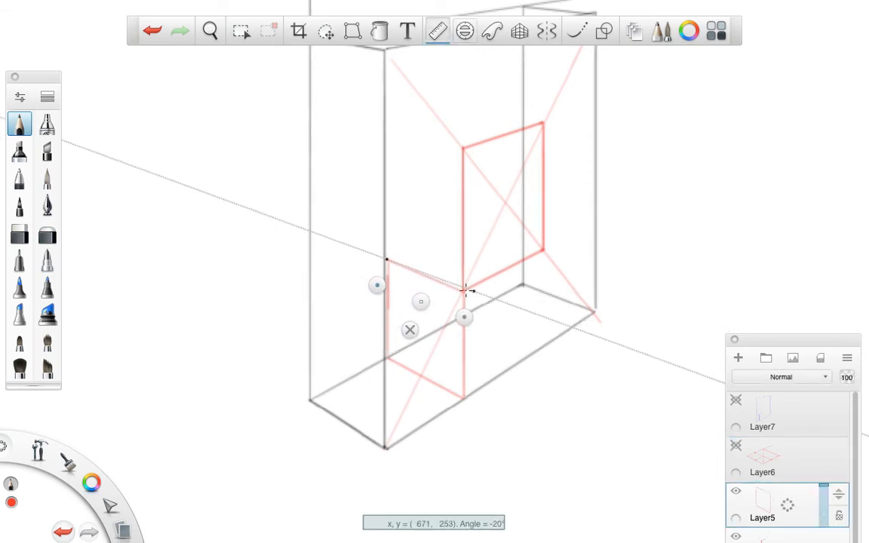
{"action": "left_click_drag", "start_coordinate": [464, 318], "coordinate": [455, 423]}
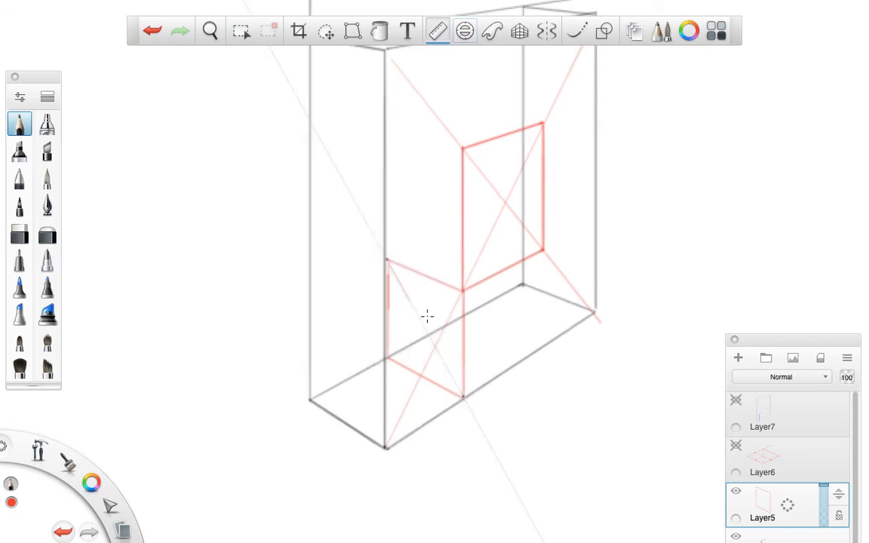
{"action": "left_click_drag", "start_coordinate": [443, 403], "coordinate": [377, 378]}
Draw the upright square's vertical center line with the ruler and its crosswise center line with the perspective guides.
{"action": "left_click", "coordinate": [479, 315]}
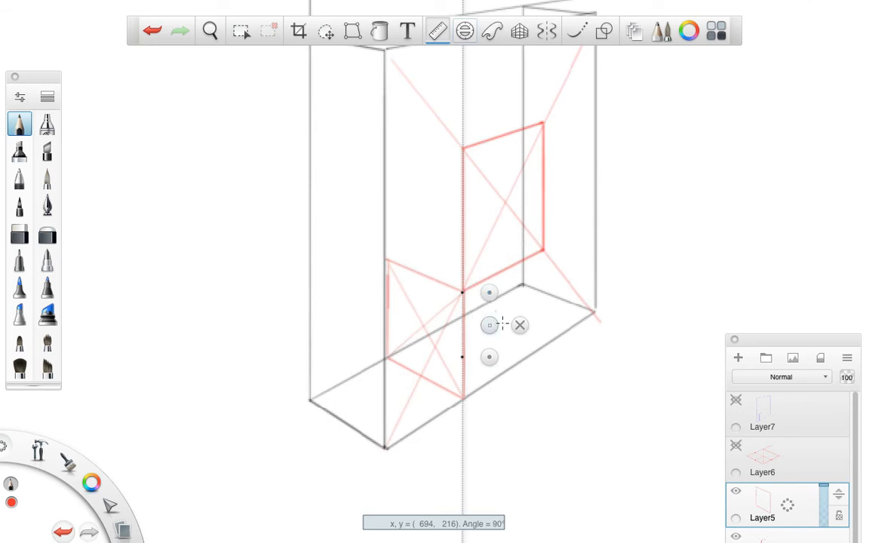
{"action": "left_click_drag", "start_coordinate": [490, 327], "coordinate": [454, 330]}
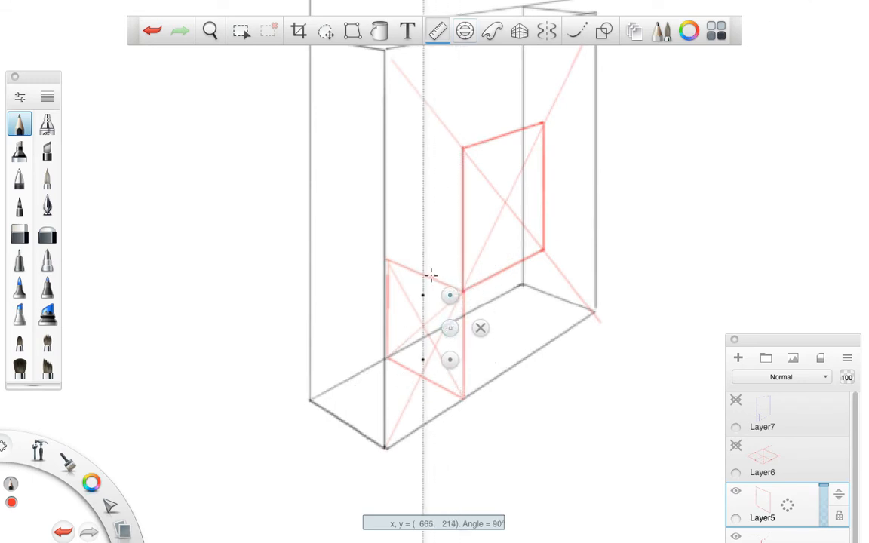
{"action": "left_click_drag", "start_coordinate": [437, 377], "coordinate": [437, 376]}
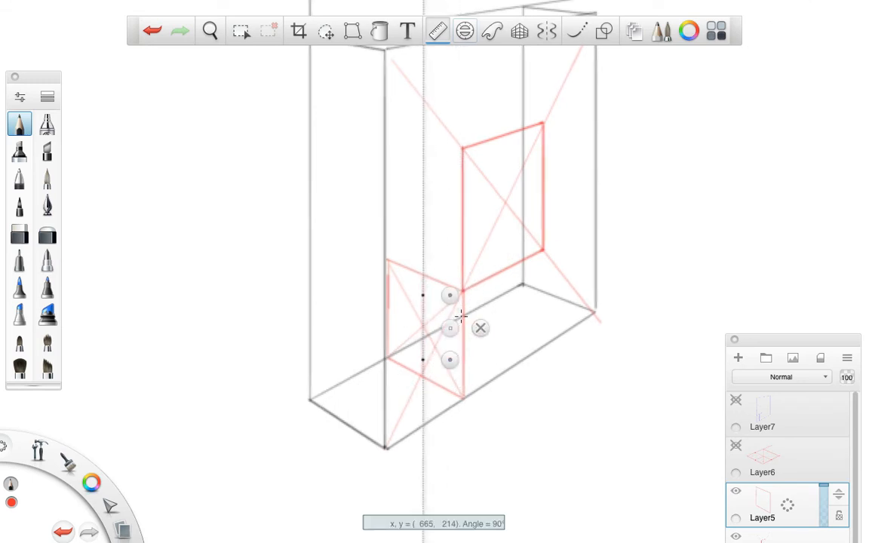
{"action": "left_click", "coordinate": [480, 327]}
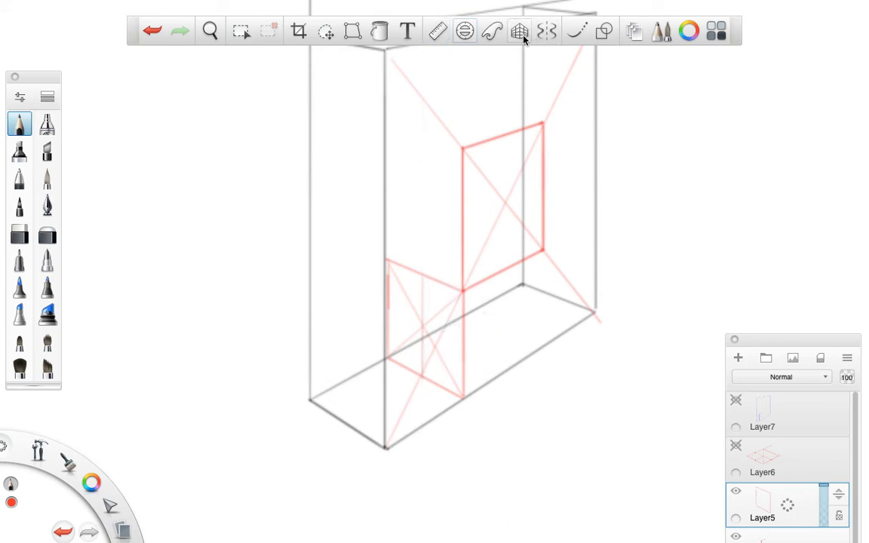
{"action": "left_click", "coordinate": [520, 33]}
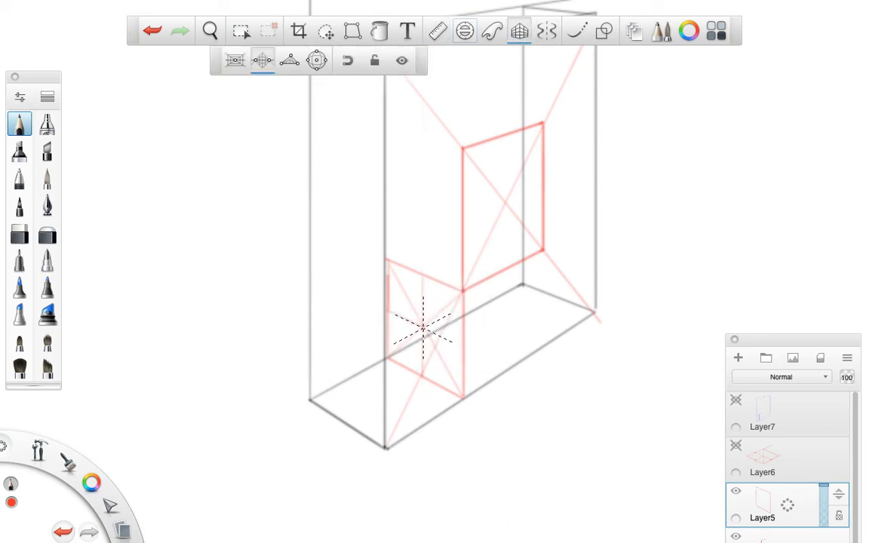
{"action": "left_click_drag", "start_coordinate": [423, 327], "coordinate": [464, 348]}
{"action": "left_click", "coordinate": [520, 31]}
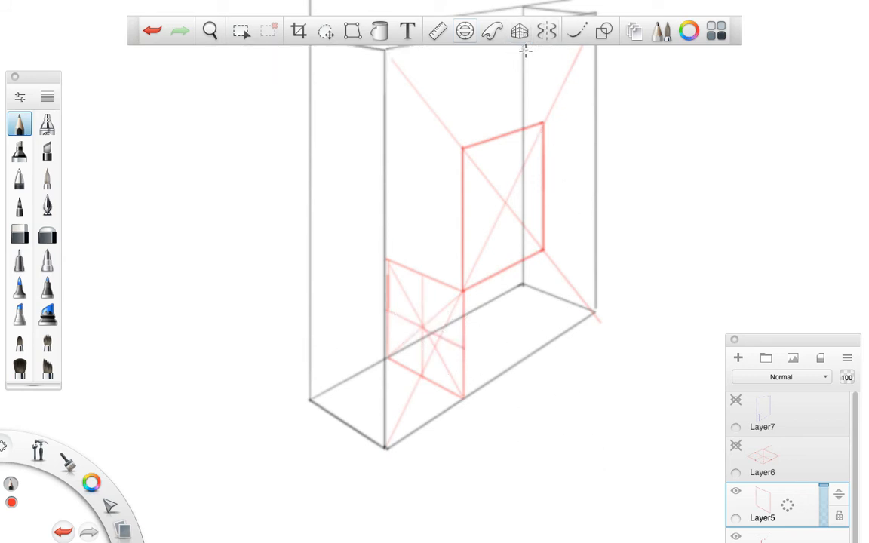
Mark curve points with red dots at the upright square's side and bottom edge midpoints and on its lower diagonals.
{"action": "left_click", "coordinate": [387, 310]}
{"action": "key", "text": "ctrl+z"}
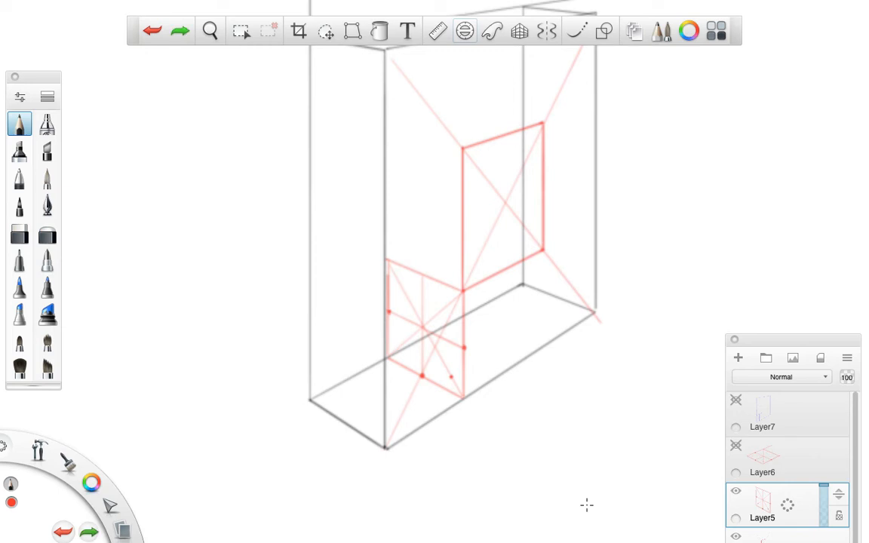
{"action": "left_click", "coordinate": [395, 349]}
Show Layer6 and Layer7 to compare all three squares, keep Layer7 selected and visible, and hide Layer5 and Layer6.
{"action": "key", "text": "space"}
{"action": "left_click_drag", "start_coordinate": [682, 200], "coordinate": [651, 215]}
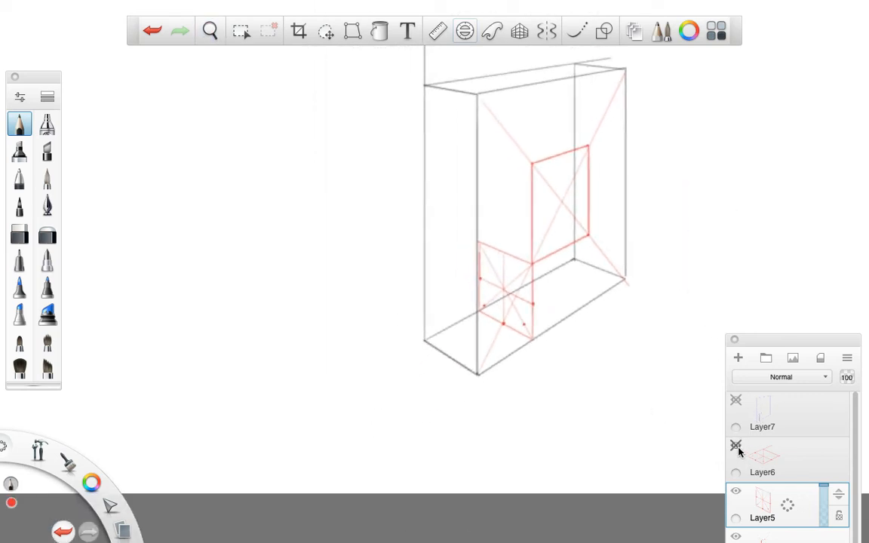
{"action": "left_click", "coordinate": [736, 446]}
{"action": "left_click", "coordinate": [757, 418]}
{"action": "left_click", "coordinate": [735, 400]}
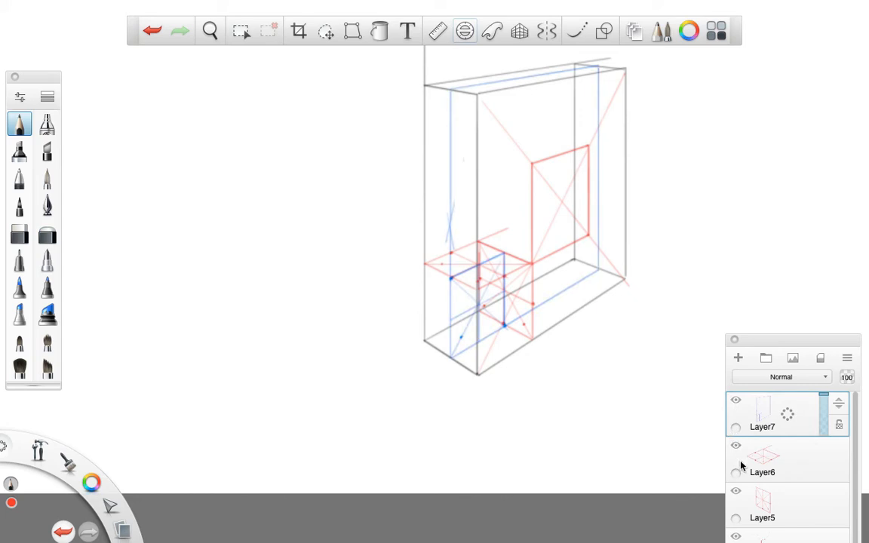
{"action": "left_click", "coordinate": [735, 491]}
{"action": "left_click", "coordinate": [735, 446]}
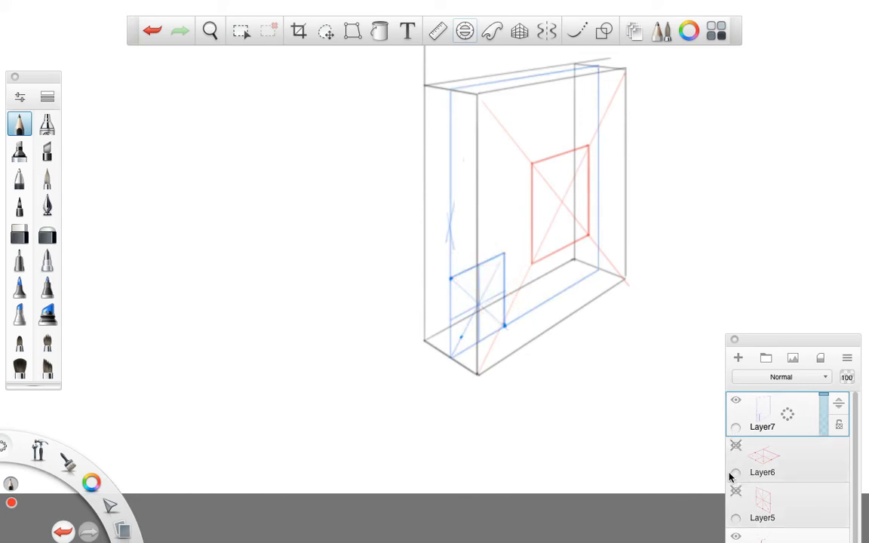
Add a new layer above Layer7 and choose green as the drawing color.
{"action": "left_click_drag", "start_coordinate": [772, 347], "coordinate": [762, 193]}
{"action": "left_click", "coordinate": [730, 205]}
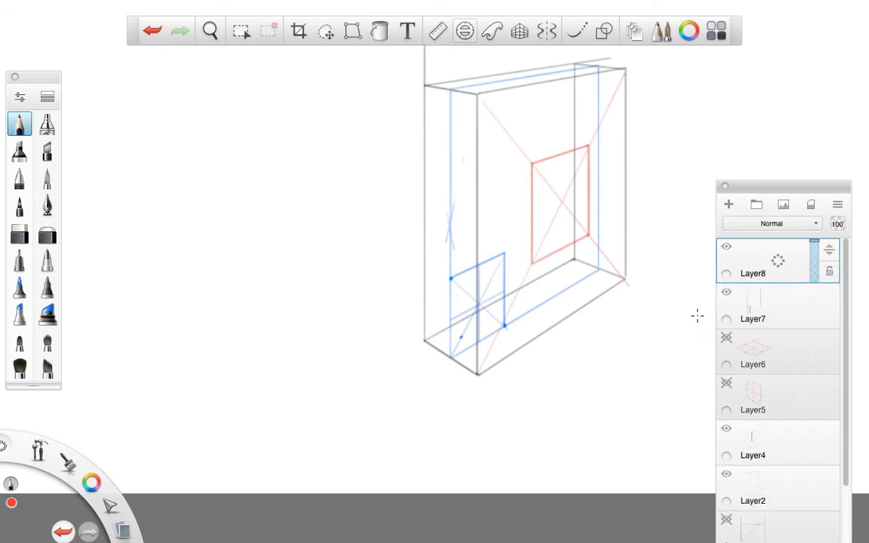
{"action": "key", "text": "space"}
{"action": "left_click_drag", "start_coordinate": [642, 214], "coordinate": [661, 200]}
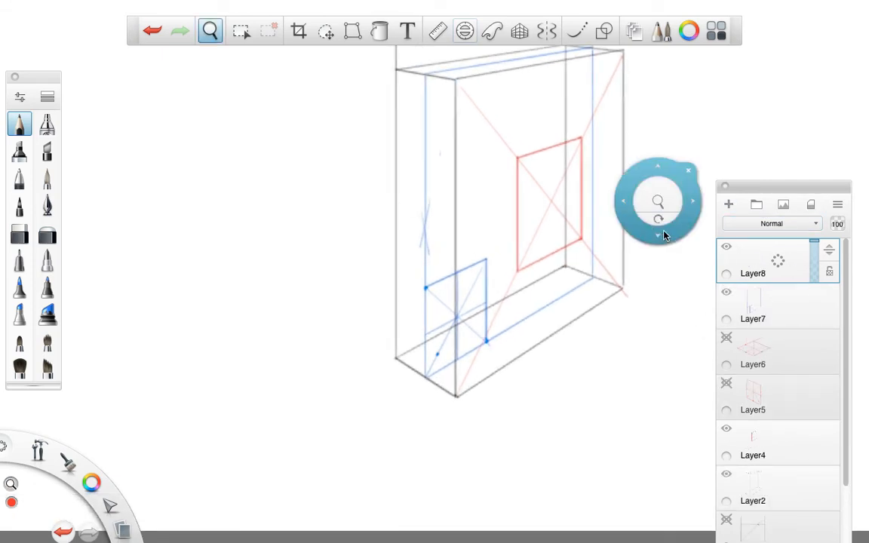
{"action": "mouse_move", "coordinate": [664, 236]}
{"action": "left_mouse_down"}
{"action": "mouse_move", "coordinate": [563, 292]}
{"action": "mouse_move", "coordinate": [588, 302]}
{"action": "left_mouse_up"}
{"action": "left_click", "coordinate": [95, 485]}
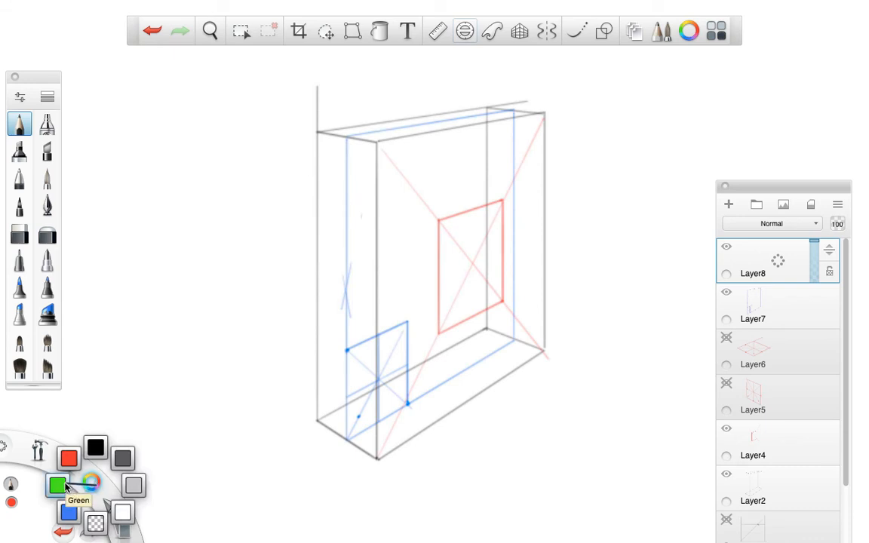
With green as the drawing color, fit a smaller ellipse guide over the small blue square, at 36° ellipse and 53° rotation.
{"action": "left_click", "coordinate": [58, 485]}
{"action": "left_click", "coordinate": [465, 31]}
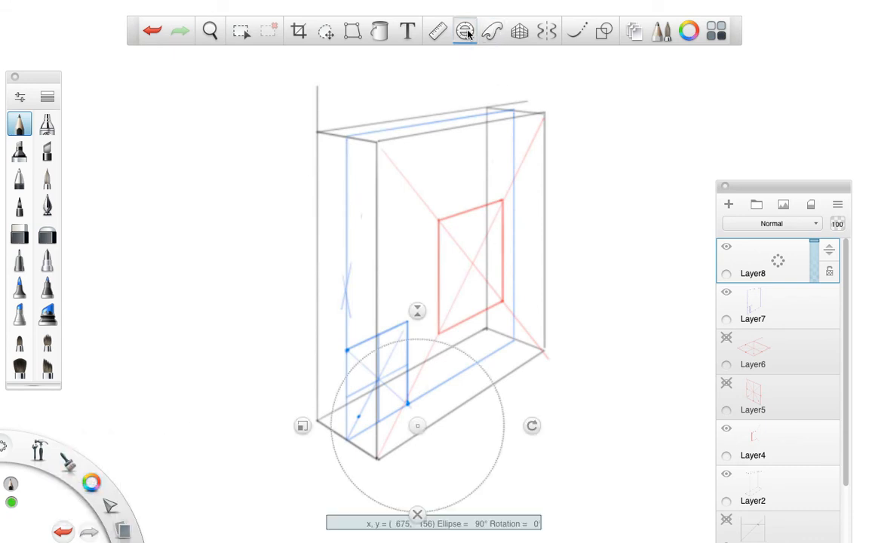
{"action": "left_click", "coordinate": [464, 31]}
{"action": "left_click", "coordinate": [464, 31]}
{"action": "left_click_drag", "start_coordinate": [381, 380], "coordinate": [365, 351]}
{"action": "left_click_drag", "start_coordinate": [288, 392], "coordinate": [326, 393]}
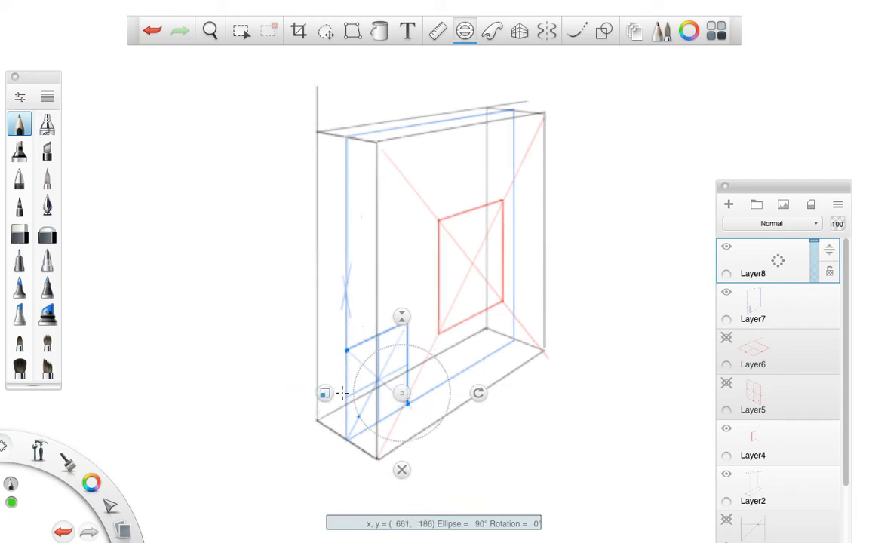
{"action": "left_click_drag", "start_coordinate": [402, 317], "coordinate": [401, 337]}
{"action": "left_click_drag", "start_coordinate": [485, 390], "coordinate": [467, 303]}
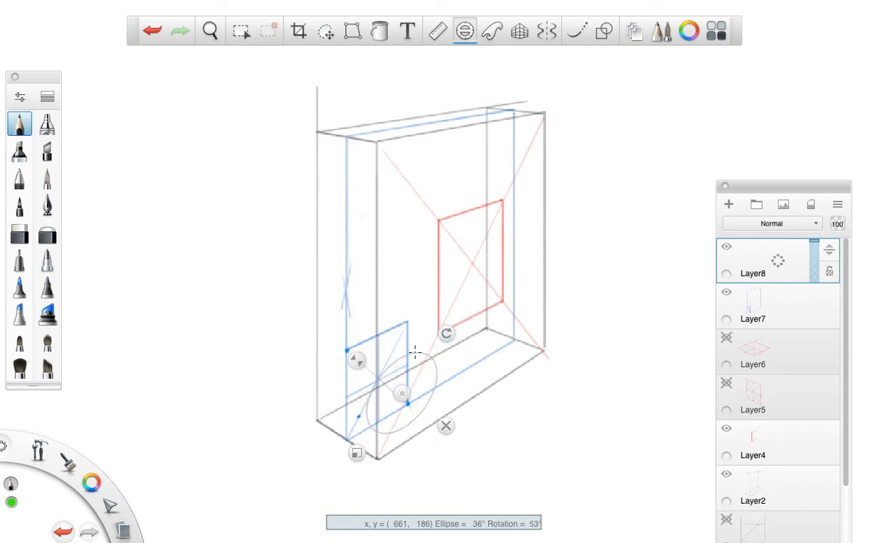
{"action": "left_click_drag", "start_coordinate": [402, 392], "coordinate": [381, 384]}
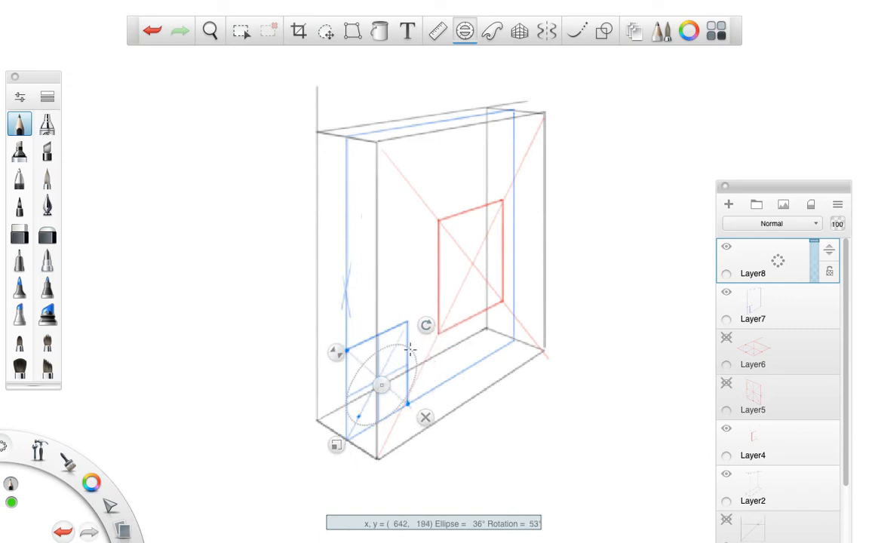
Refine the ellipse guide to 39° with 70° rotation, centered on the blue square's diagonals, trace its lower arc in green, and dismiss the guide.
{"action": "mouse_move", "coordinate": [426, 326]}
{"action": "left_mouse_down"}
{"action": "mouse_move", "coordinate": [415, 316]}
{"action": "mouse_move", "coordinate": [424, 324]}
{"action": "left_mouse_up"}
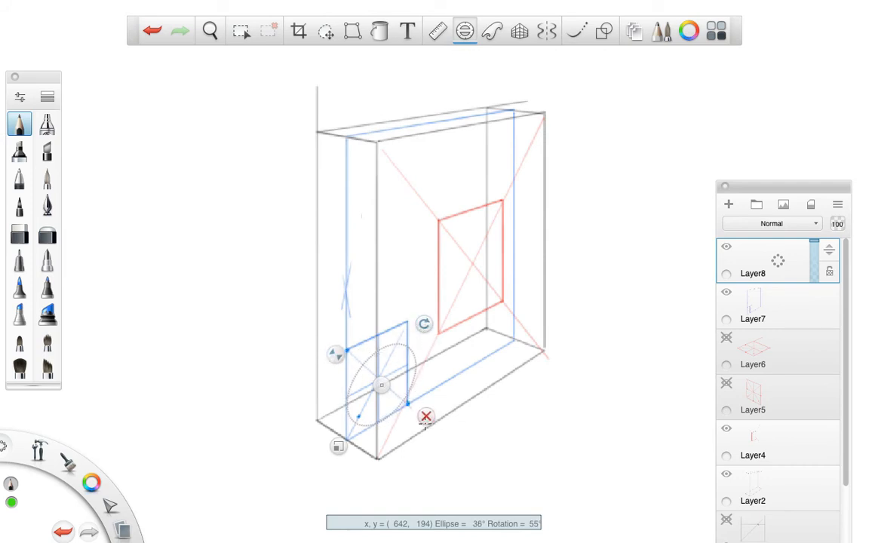
{"action": "left_click_drag", "start_coordinate": [334, 354], "coordinate": [331, 352]}
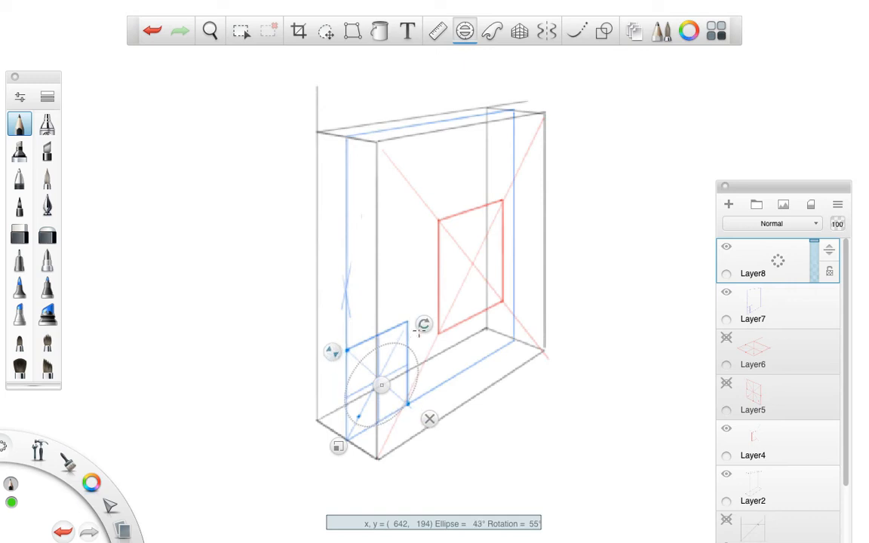
{"action": "left_click_drag", "start_coordinate": [422, 325], "coordinate": [406, 315]}
{"action": "left_click_drag", "start_coordinate": [385, 379], "coordinate": [379, 374]}
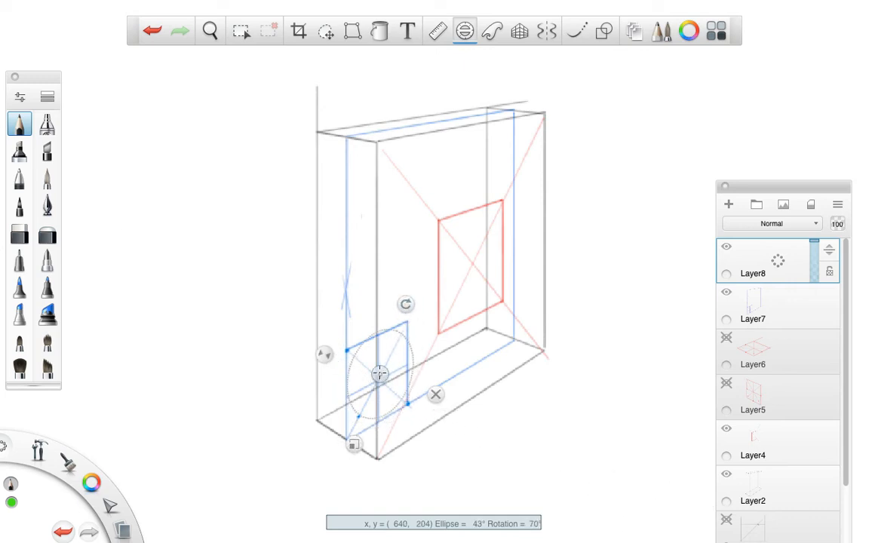
{"action": "left_click_drag", "start_coordinate": [325, 363], "coordinate": [326, 361]}
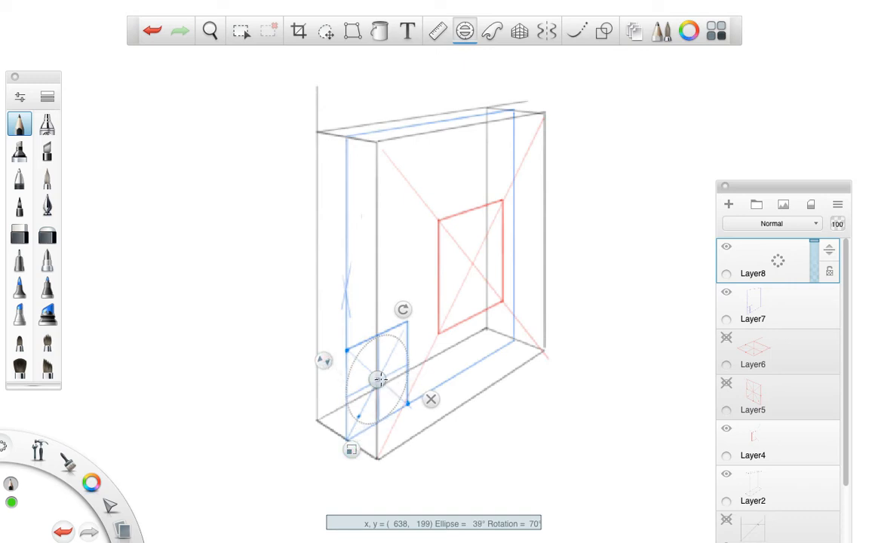
{"action": "left_click_drag", "start_coordinate": [378, 379], "coordinate": [376, 382]}
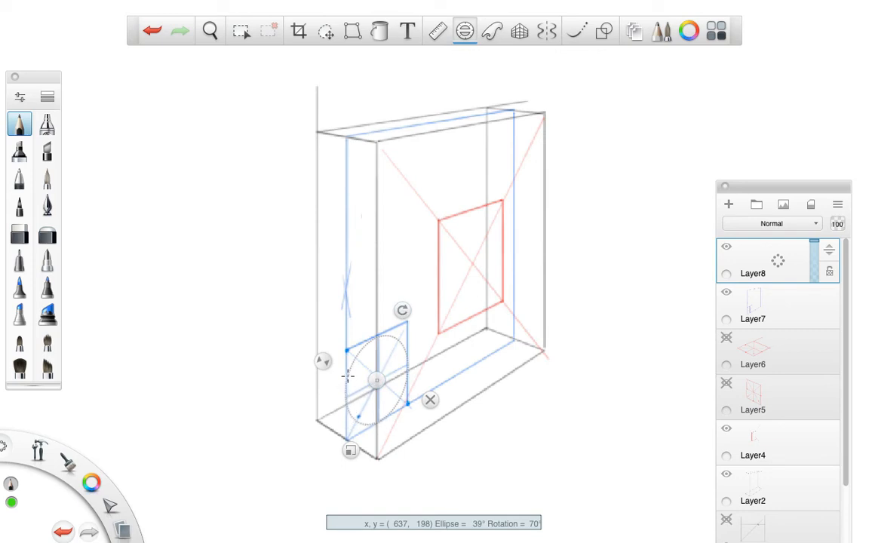
{"action": "mouse_move", "coordinate": [347, 376]}
{"action": "left_mouse_down"}
{"action": "mouse_move", "coordinate": [351, 416]}
{"action": "mouse_move", "coordinate": [385, 411]}
{"action": "left_mouse_up"}
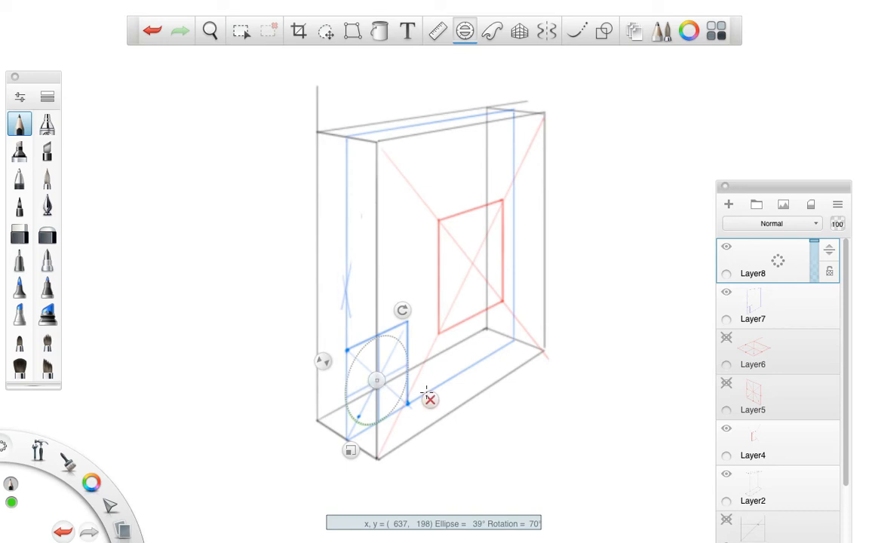
{"action": "left_click", "coordinate": [430, 400]}
Toggle Layer7, Layer6 and Layer5 to compare the green arc with the construction squares, leaving only Layer7 of these visible.
{"action": "left_click", "coordinate": [726, 293]}
{"action": "left_click", "coordinate": [726, 294]}
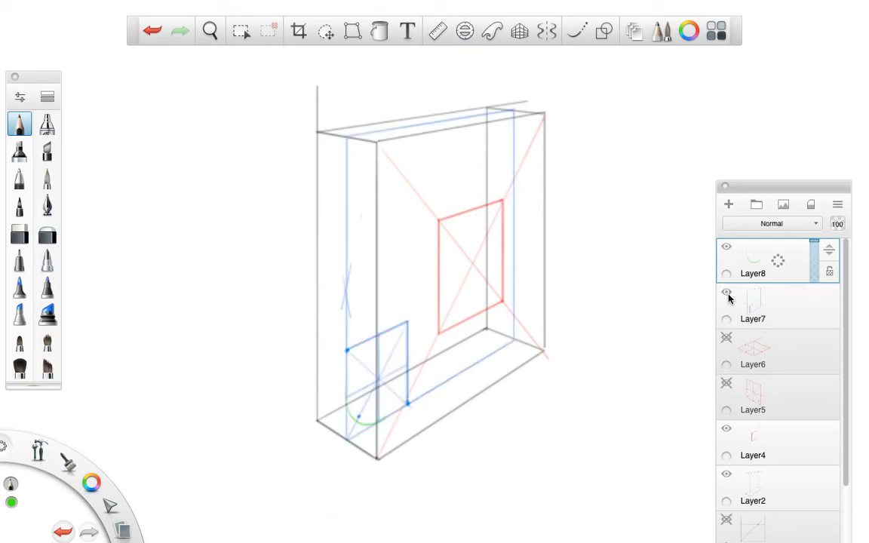
{"action": "left_click", "coordinate": [726, 294]}
{"action": "left_click", "coordinate": [726, 293]}
{"action": "left_click", "coordinate": [726, 293]}
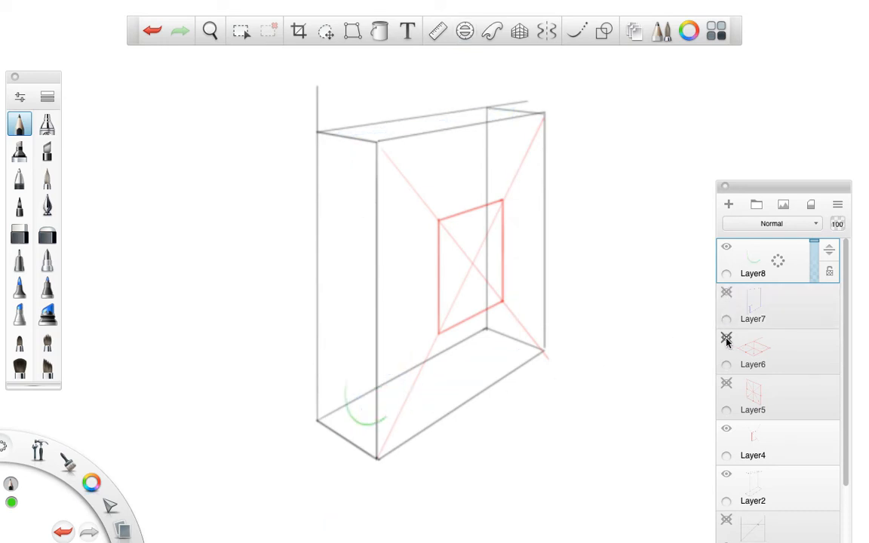
{"action": "left_click", "coordinate": [726, 339]}
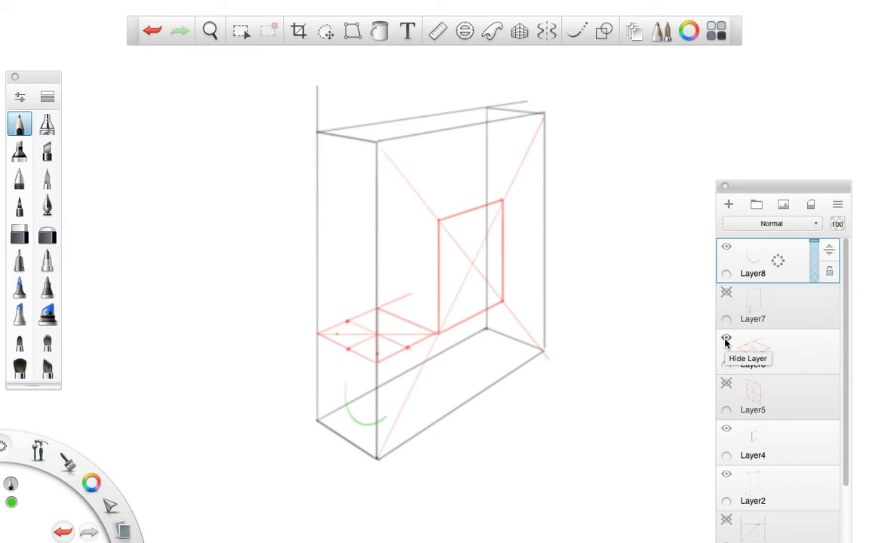
{"action": "left_click", "coordinate": [726, 295]}
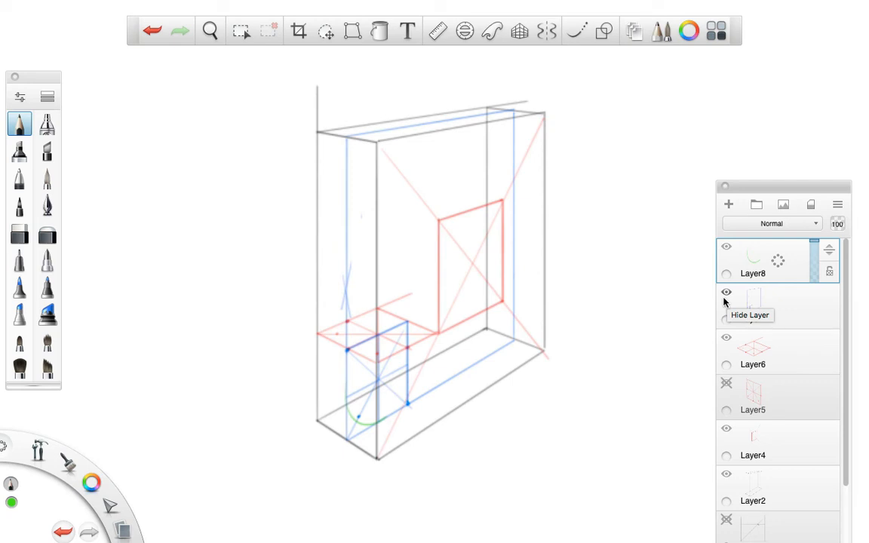
{"action": "left_click", "coordinate": [725, 298]}
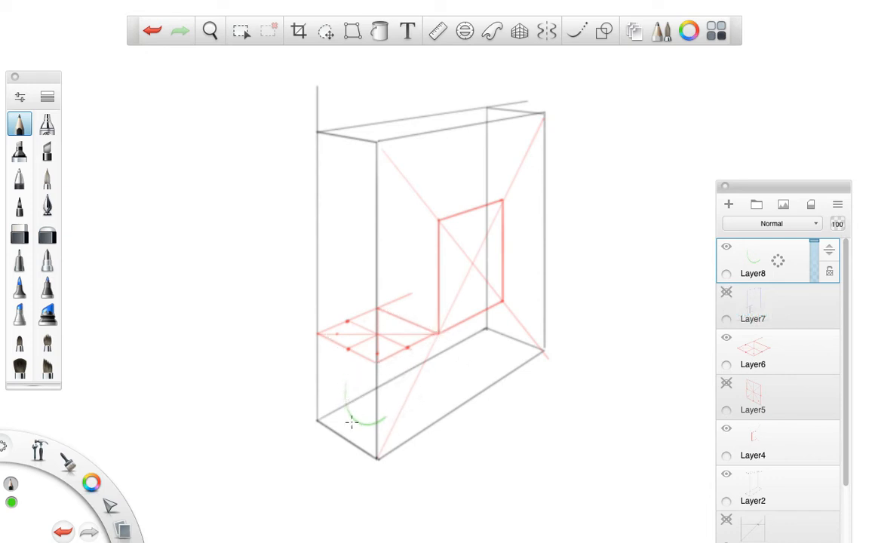
{"action": "left_click", "coordinate": [725, 293]}
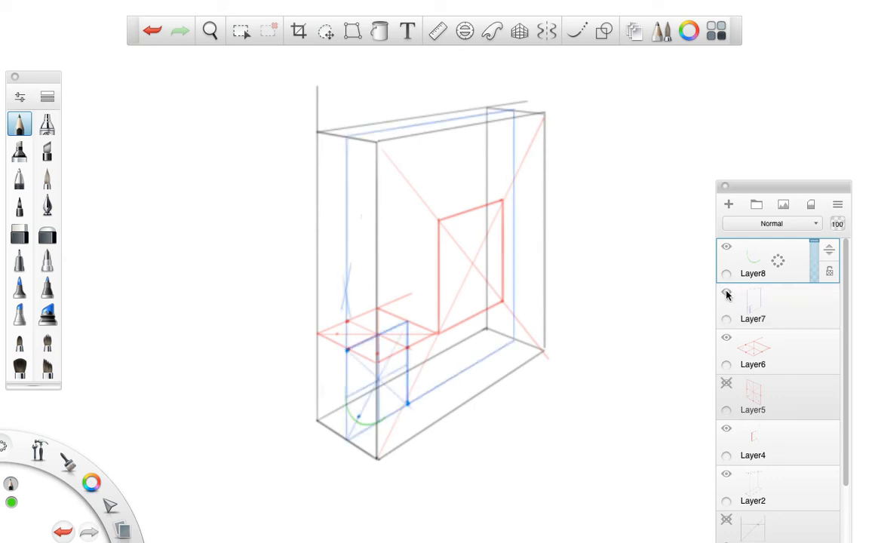
{"action": "left_click", "coordinate": [726, 384]}
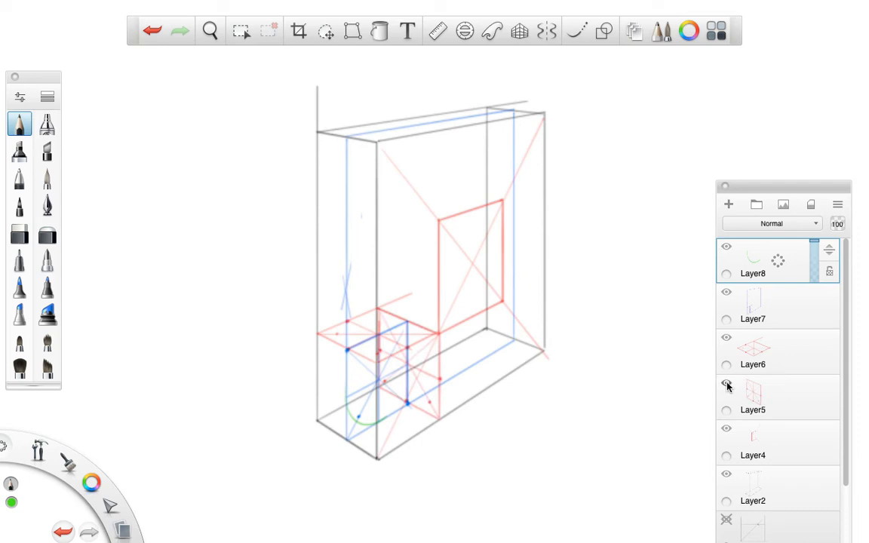
{"action": "left_click", "coordinate": [726, 384]}
{"action": "left_click", "coordinate": [725, 338]}
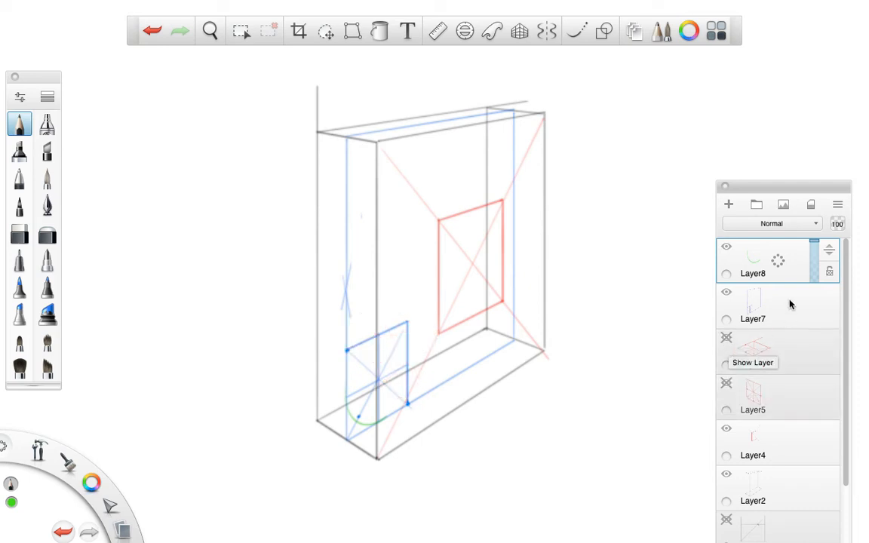
Add a new layer, move it directly below Layer7, and hide Layer8.
{"action": "left_click", "coordinate": [730, 205]}
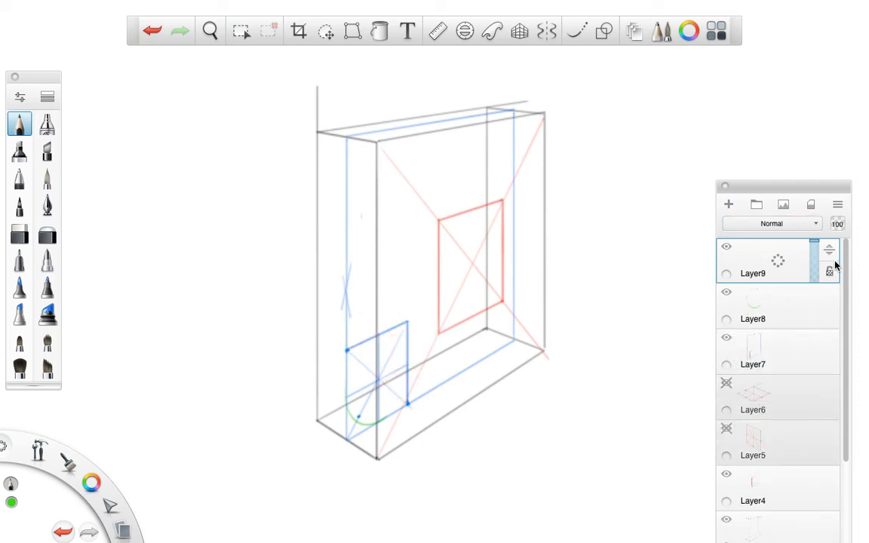
{"action": "left_click_drag", "start_coordinate": [829, 251], "coordinate": [816, 408]}
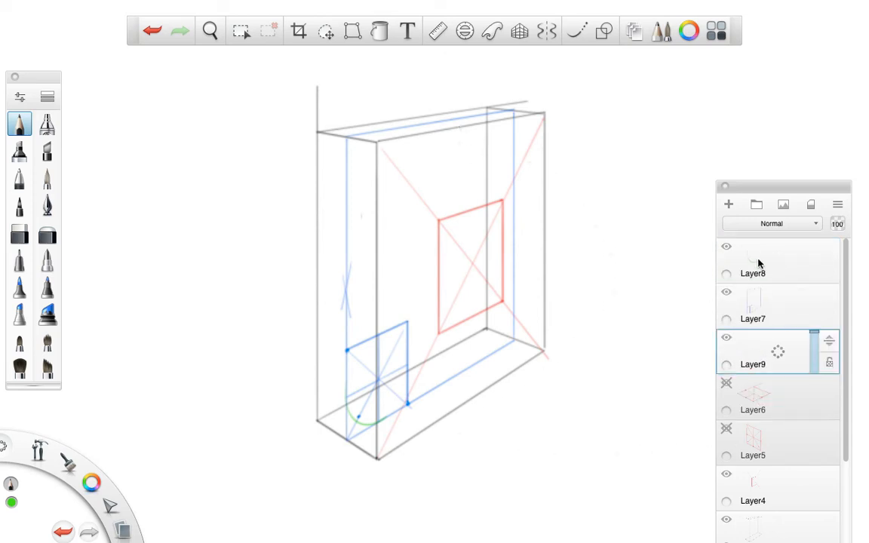
{"action": "left_click", "coordinate": [726, 247]}
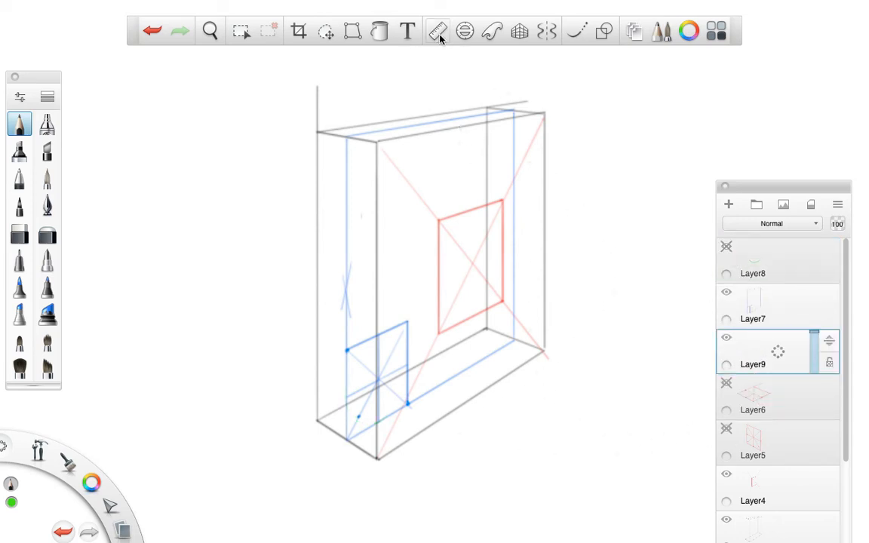
Draw a red horizontal square across the box at the small blue square's mid-height on Layer9, using the two-point perspective guides.
{"action": "left_click", "coordinate": [518, 31]}
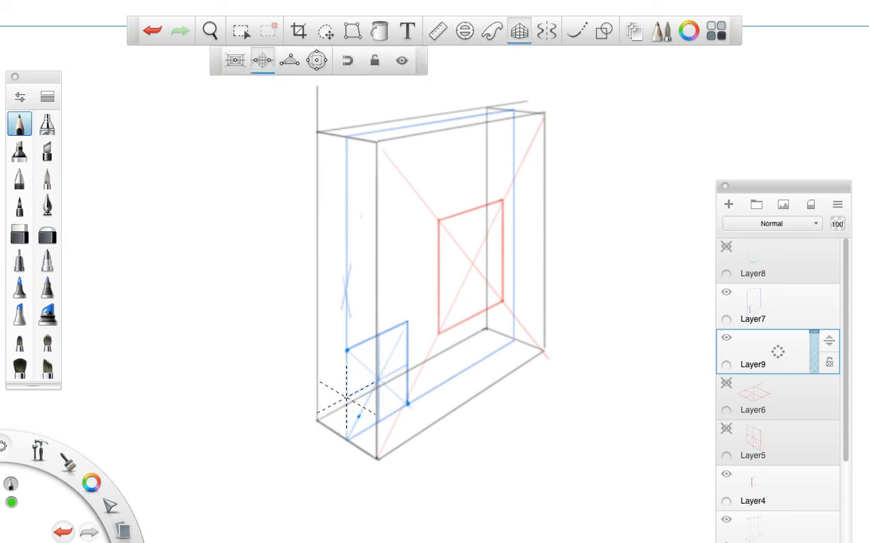
{"action": "left_click_drag", "start_coordinate": [347, 398], "coordinate": [319, 381]}
{"action": "key", "text": "super+z"}
{"action": "left_click", "coordinate": [95, 486]}
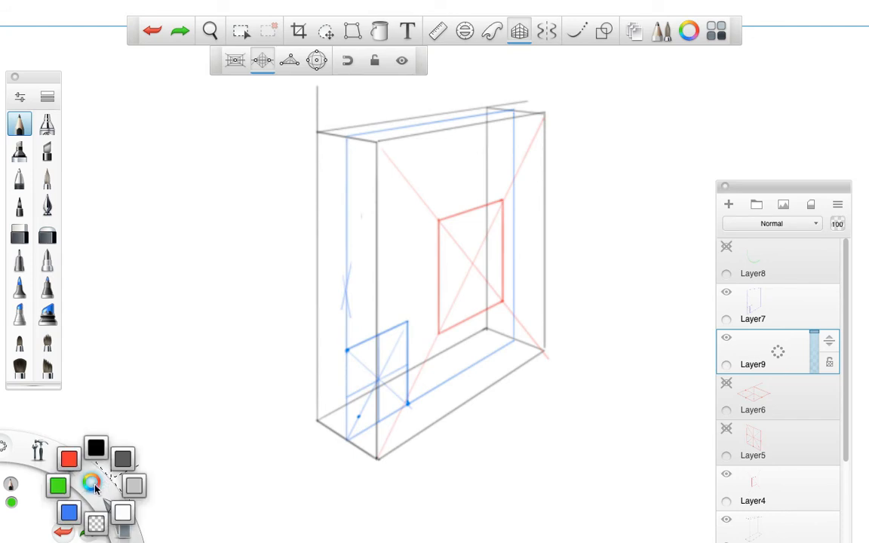
{"action": "left_click", "coordinate": [69, 459]}
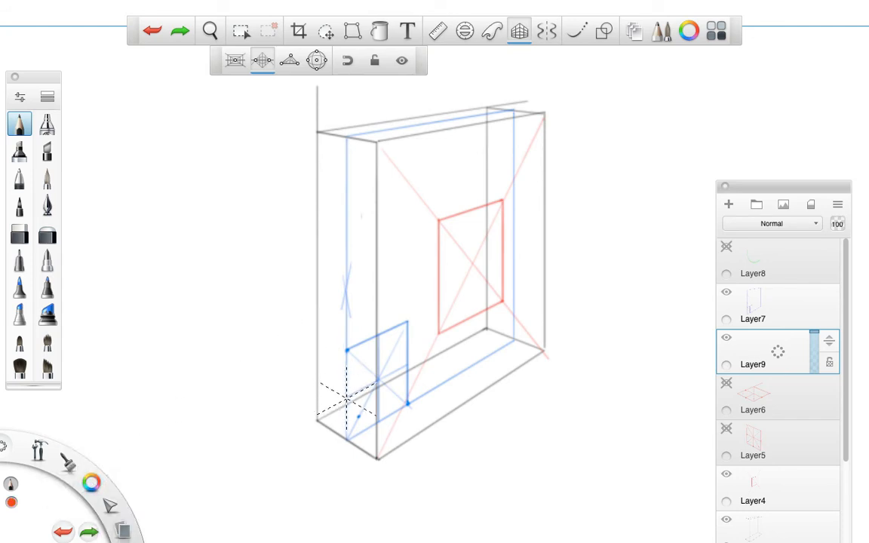
{"action": "mouse_move", "coordinate": [347, 398]}
{"action": "left_mouse_down"}
{"action": "mouse_move", "coordinate": [316, 379]}
{"action": "mouse_move", "coordinate": [369, 410]}
{"action": "left_mouse_up"}
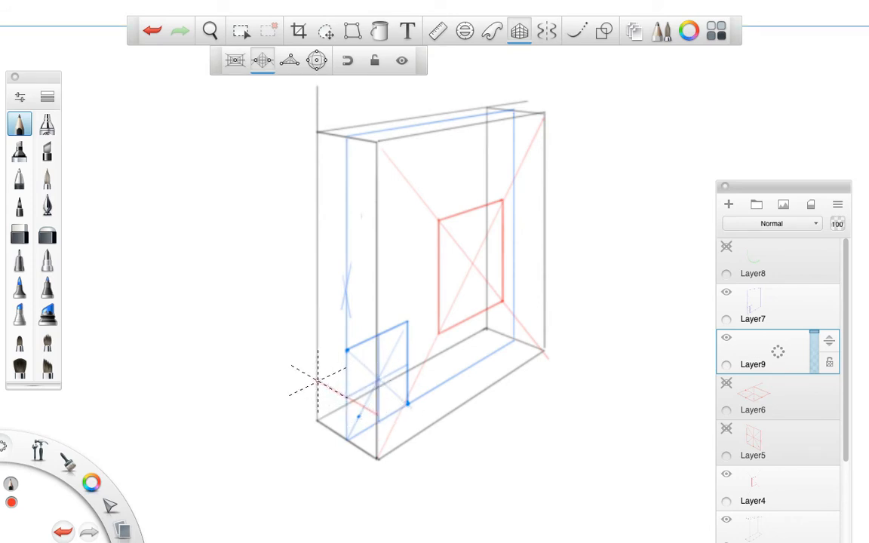
{"action": "left_click_drag", "start_coordinate": [317, 380], "coordinate": [363, 360]}
{"action": "mouse_move", "coordinate": [407, 404]}
{"action": "left_mouse_down"}
{"action": "mouse_move", "coordinate": [428, 416]}
{"action": "mouse_move", "coordinate": [437, 365]}
{"action": "left_mouse_up"}
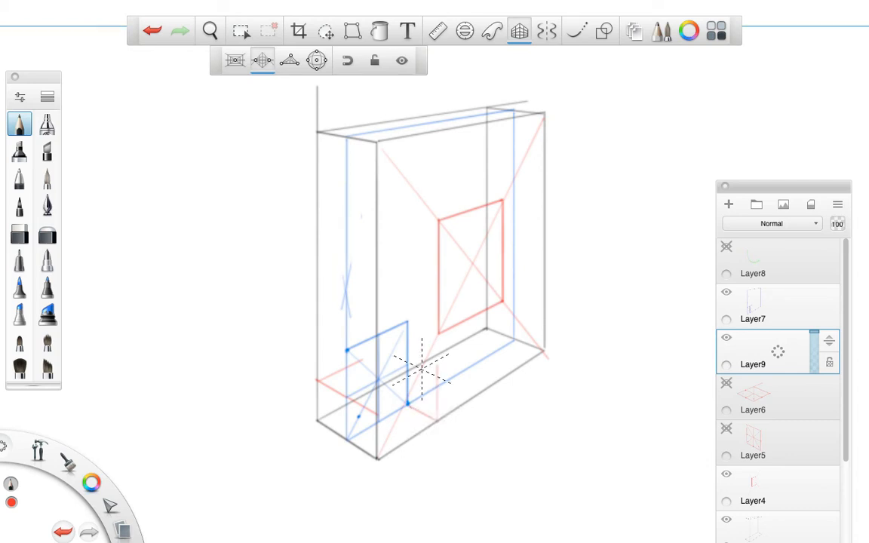
{"action": "mouse_move", "coordinate": [378, 414]}
{"action": "left_mouse_down"}
{"action": "mouse_move", "coordinate": [420, 390]}
{"action": "mouse_move", "coordinate": [413, 368]}
{"action": "left_mouse_up"}
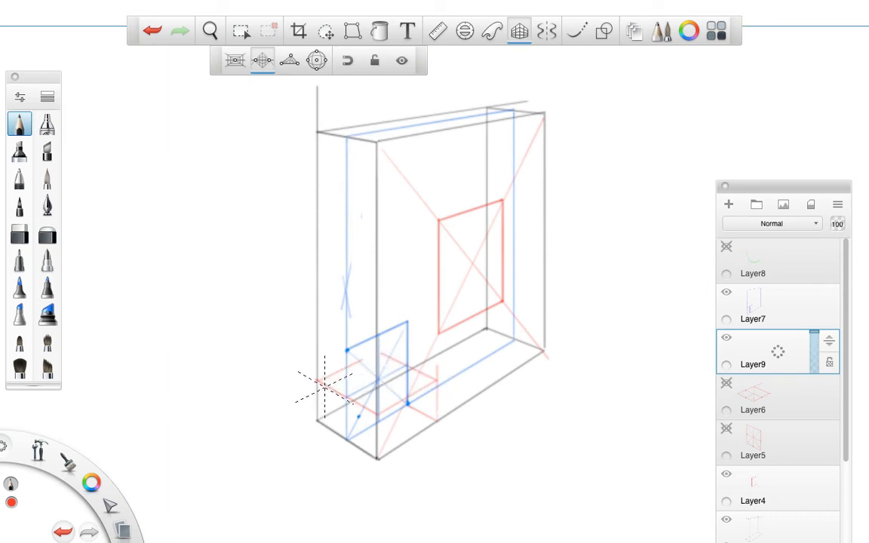
{"action": "left_click_drag", "start_coordinate": [317, 377], "coordinate": [370, 398]}
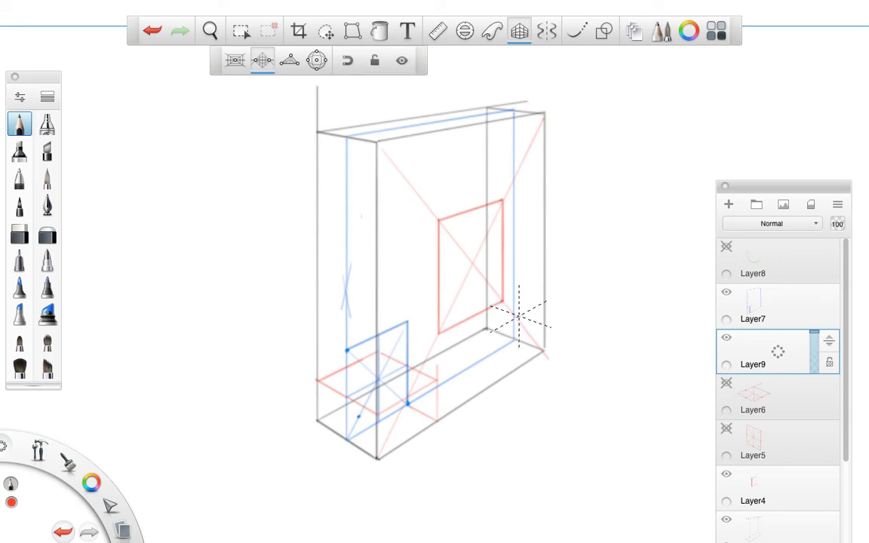
Draw the new horizontal square's diagonals and its center lines in red, and turn the perspective guides back on.
{"action": "left_click", "coordinate": [437, 31]}
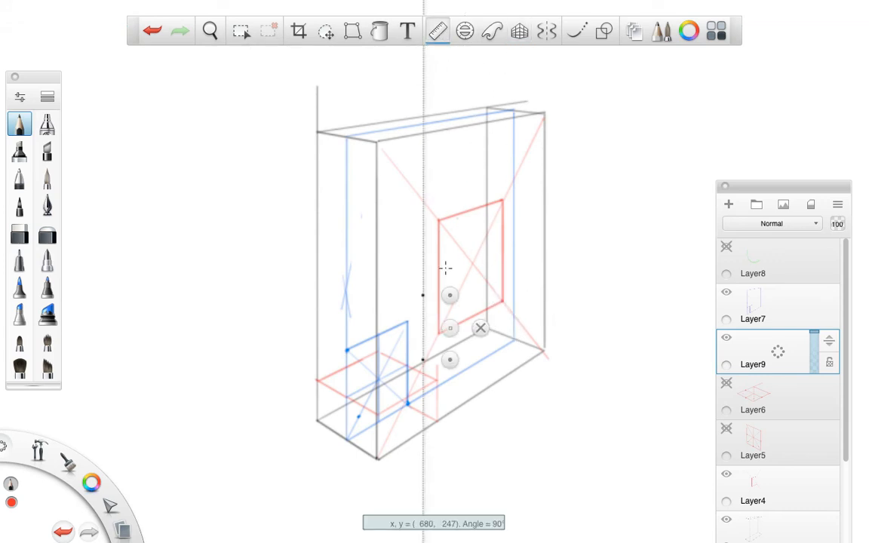
{"action": "left_click", "coordinate": [480, 327]}
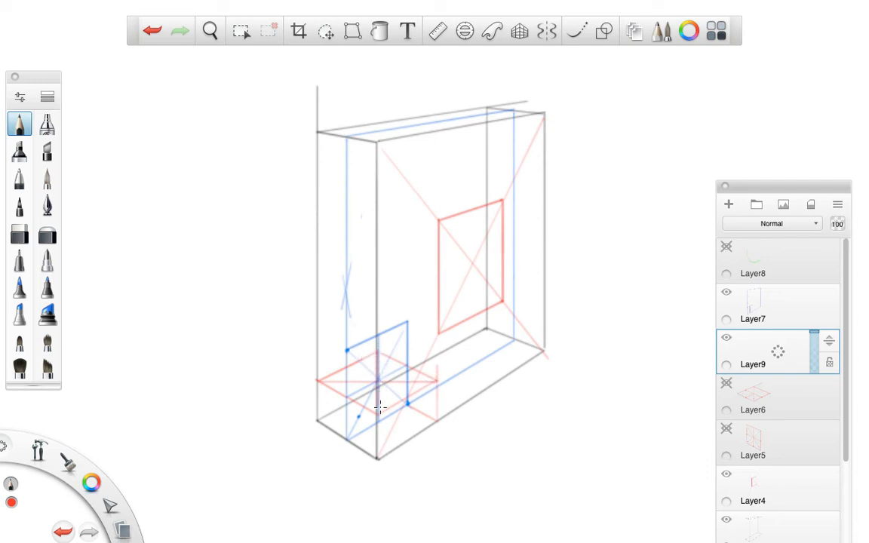
{"action": "left_click", "coordinate": [519, 30]}
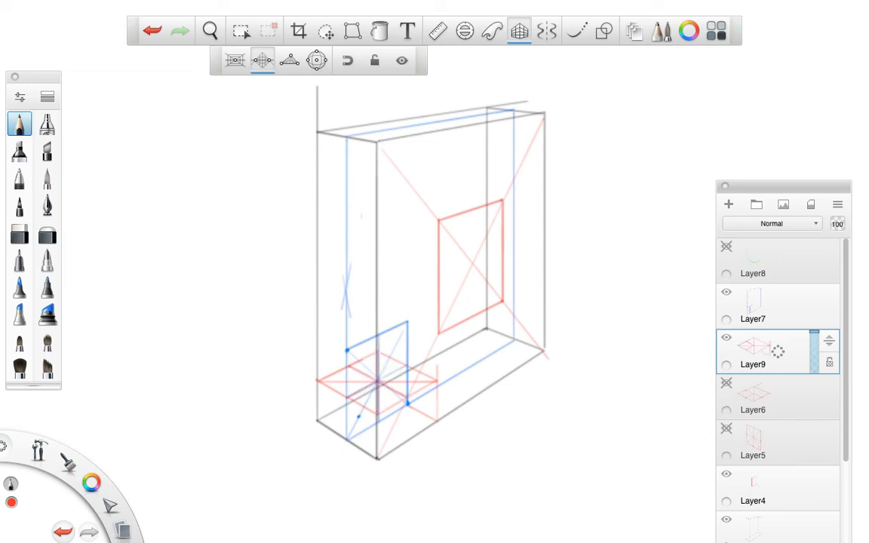
Toggle Layer7 to check the new horizontal square, leave Layer7 hidden, and select and show Layer8 with the green arc.
{"action": "left_click", "coordinate": [726, 293]}
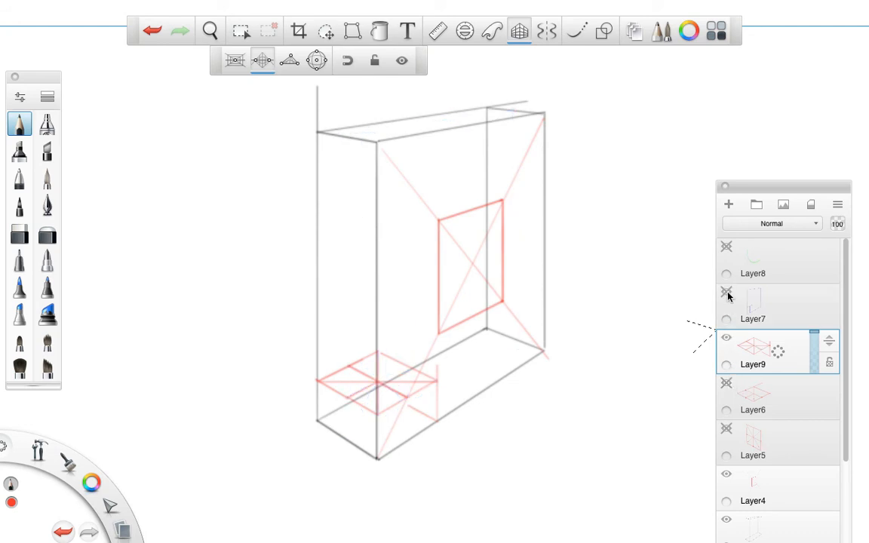
{"action": "left_click", "coordinate": [726, 293]}
{"action": "left_click", "coordinate": [726, 293]}
{"action": "left_click", "coordinate": [726, 293]}
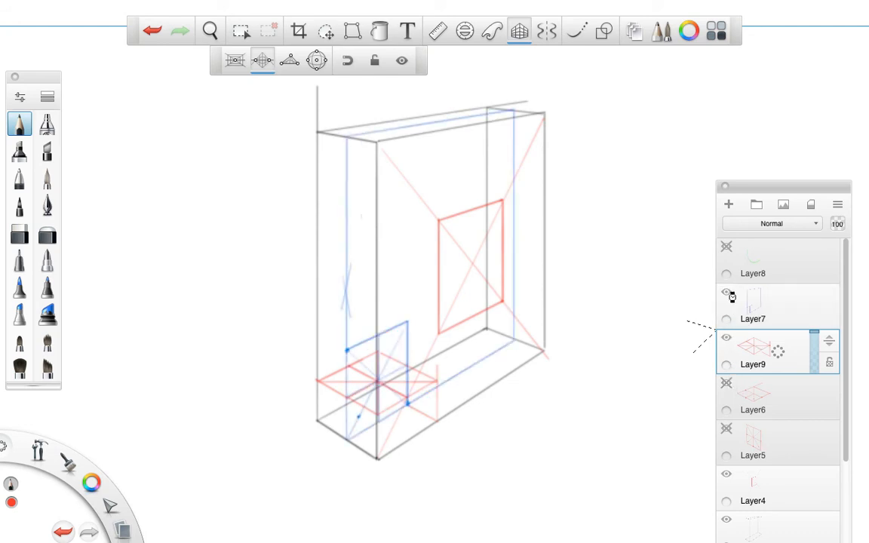
{"action": "left_click", "coordinate": [726, 292]}
{"action": "left_click", "coordinate": [727, 292]}
{"action": "left_click", "coordinate": [726, 294]}
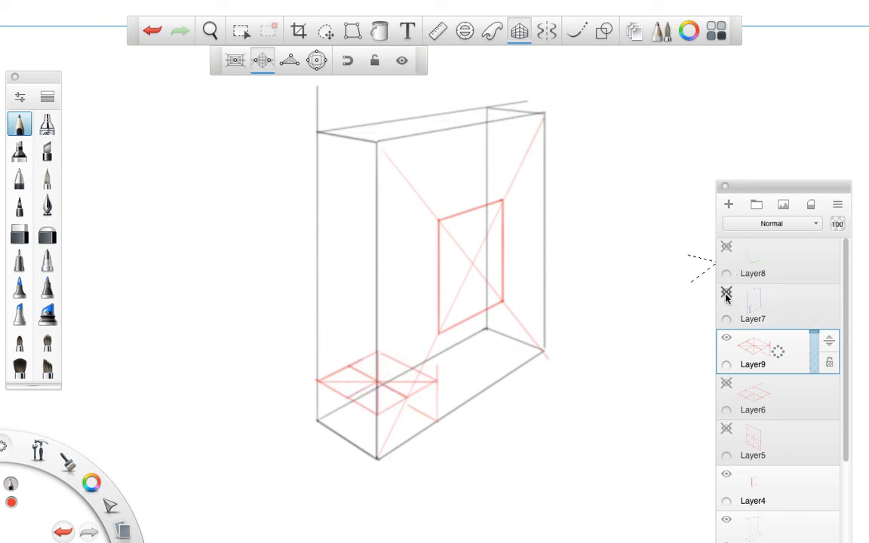
{"action": "left_click", "coordinate": [758, 261]}
{"action": "left_click", "coordinate": [727, 248]}
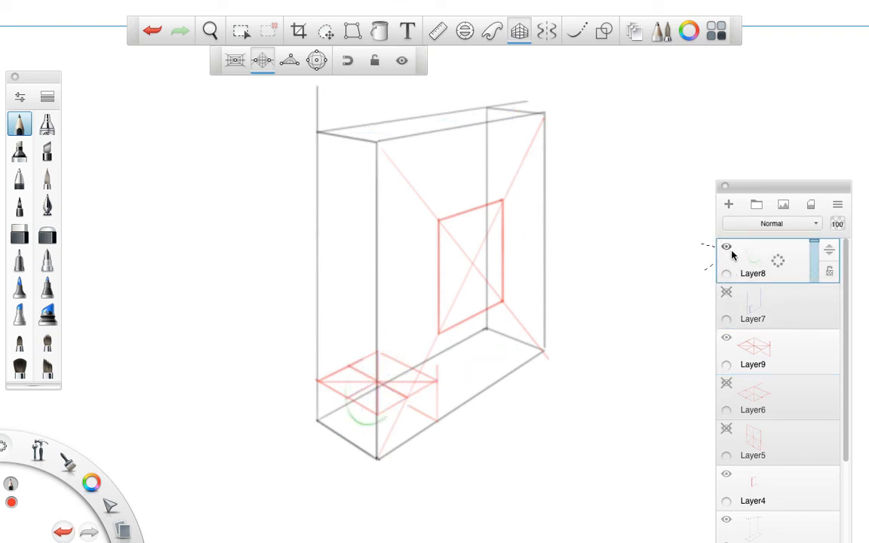
Switch the color to green and fit the ellipse guide inside the horizontal square, at 27° ellipse and 360° rotation.
{"action": "left_click", "coordinate": [727, 294]}
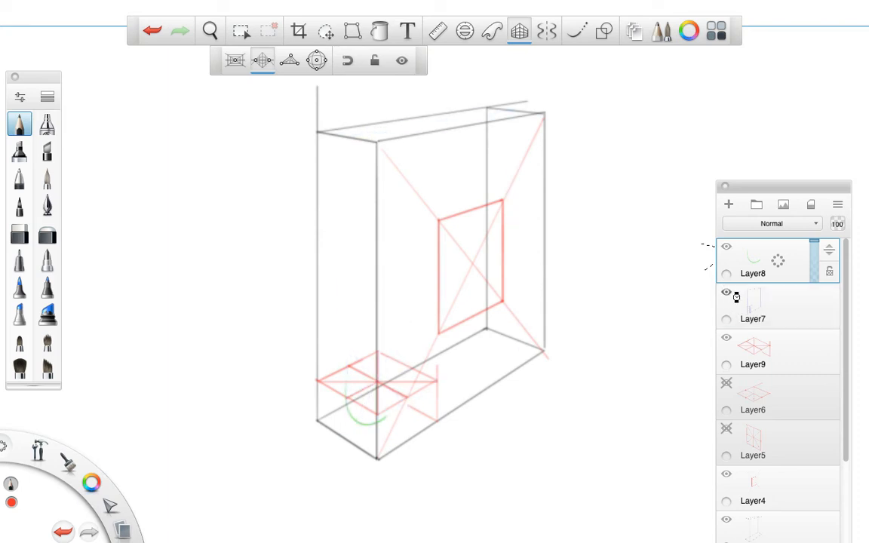
{"action": "left_click", "coordinate": [726, 293]}
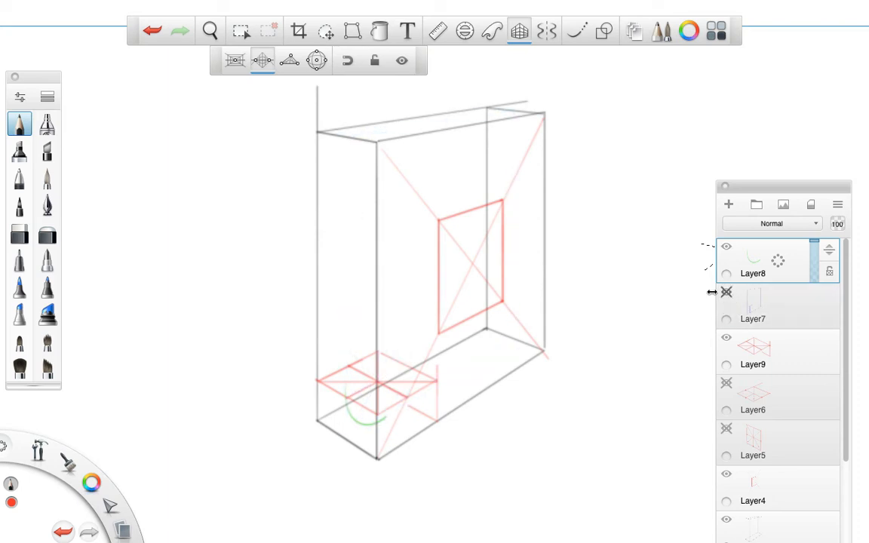
{"action": "left_click", "coordinate": [91, 486]}
{"action": "left_click", "coordinate": [54, 485]}
{"action": "left_click", "coordinate": [465, 31]}
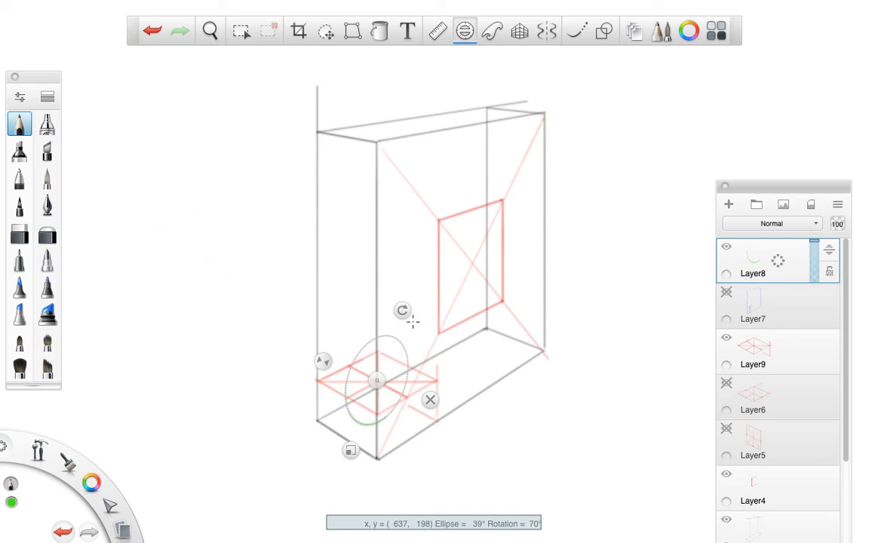
{"action": "left_click_drag", "start_coordinate": [404, 310], "coordinate": [465, 379]}
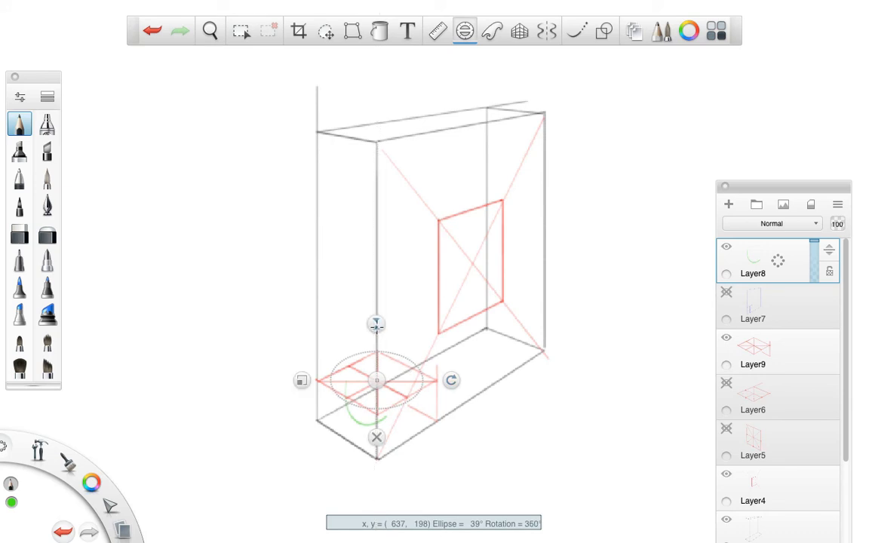
{"action": "left_click_drag", "start_coordinate": [376, 326], "coordinate": [377, 342]}
{"action": "left_click_drag", "start_coordinate": [300, 382], "coordinate": [303, 382]}
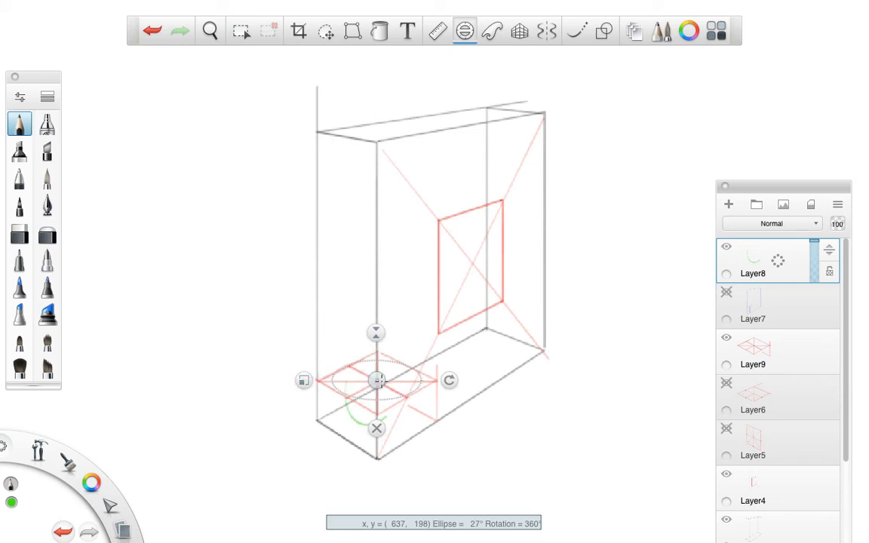
{"action": "left_click_drag", "start_coordinate": [377, 381], "coordinate": [378, 383]}
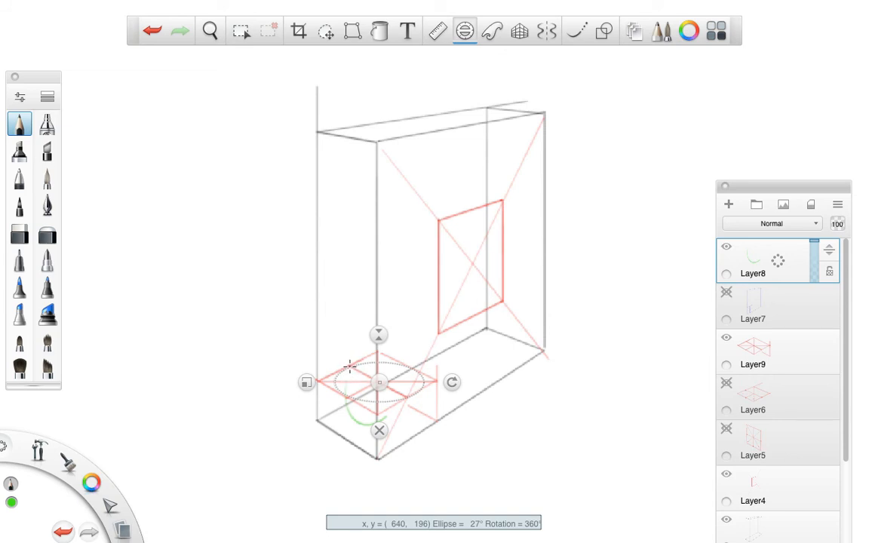
Trace a green arc on Layer8 along the near side of the horizontal ellipse guide, and close the guide.
{"action": "left_click_drag", "start_coordinate": [337, 377], "coordinate": [345, 394]}
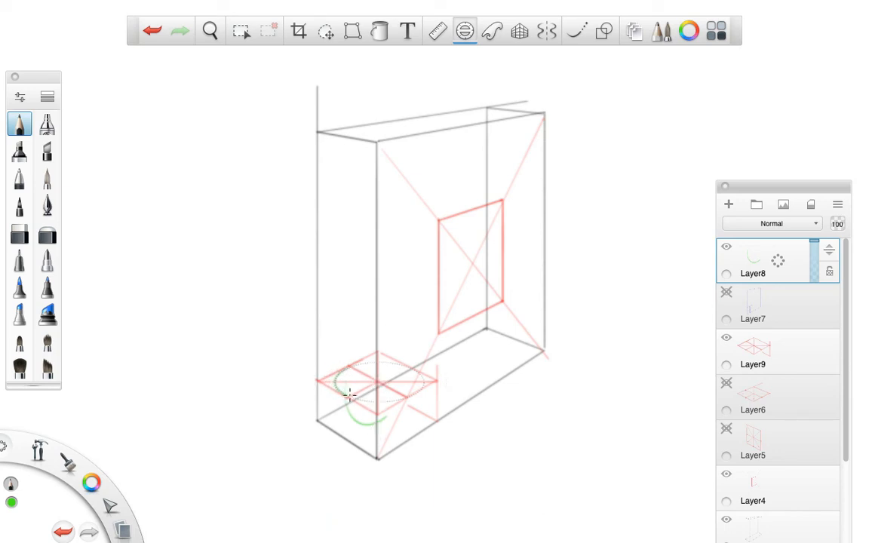
{"action": "left_click_drag", "start_coordinate": [384, 402], "coordinate": [398, 401]}
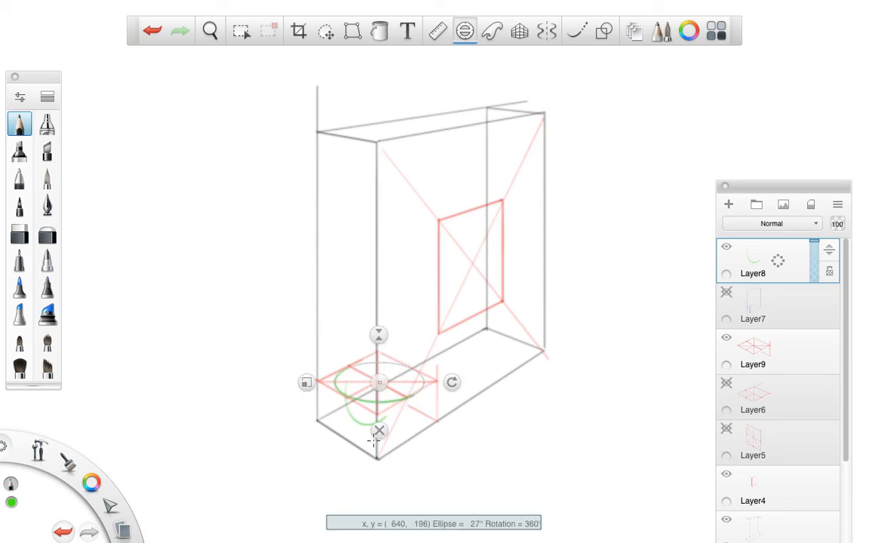
{"action": "left_click", "coordinate": [379, 431]}
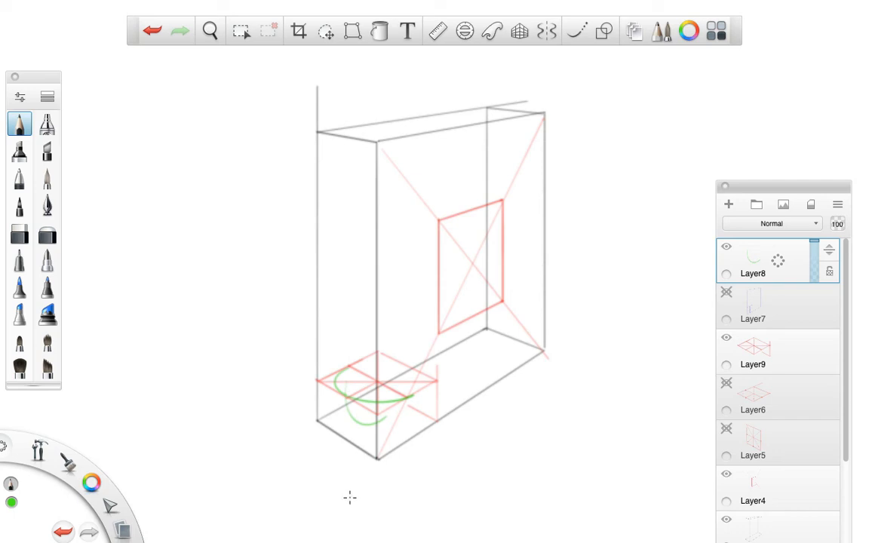
Hide Layer9, check the old construction squares on Layer6 and Layer5, and delete both layers.
{"action": "left_click", "coordinate": [727, 339]}
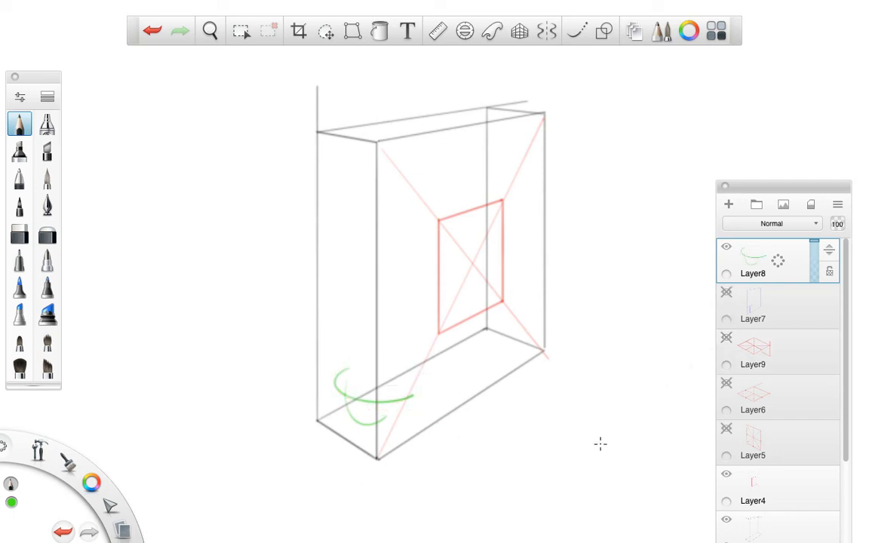
{"action": "left_click", "coordinate": [726, 338]}
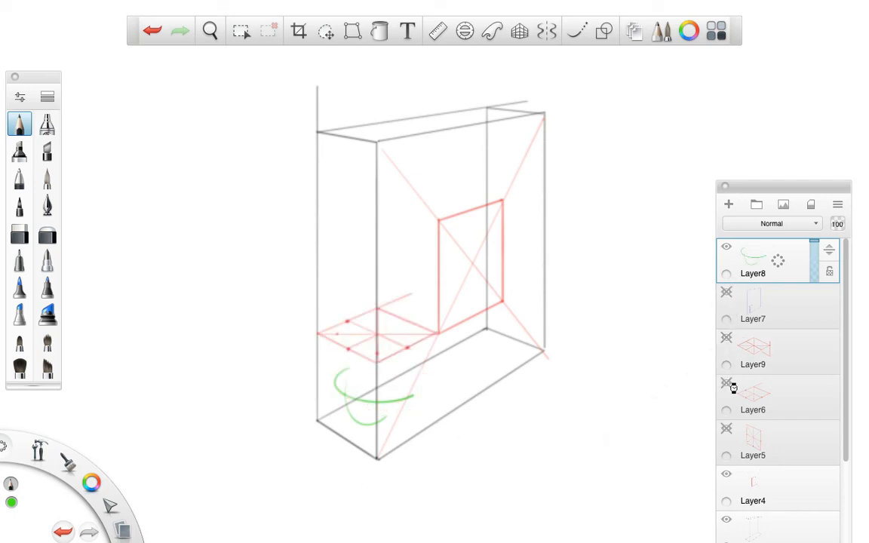
{"action": "left_click", "coordinate": [727, 339]}
{"action": "left_click", "coordinate": [726, 429]}
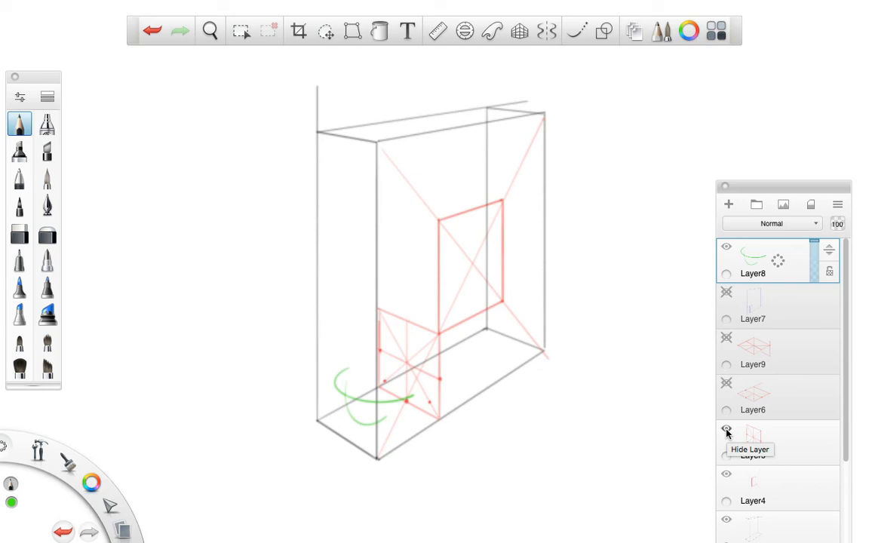
{"action": "left_click", "coordinate": [776, 445]}
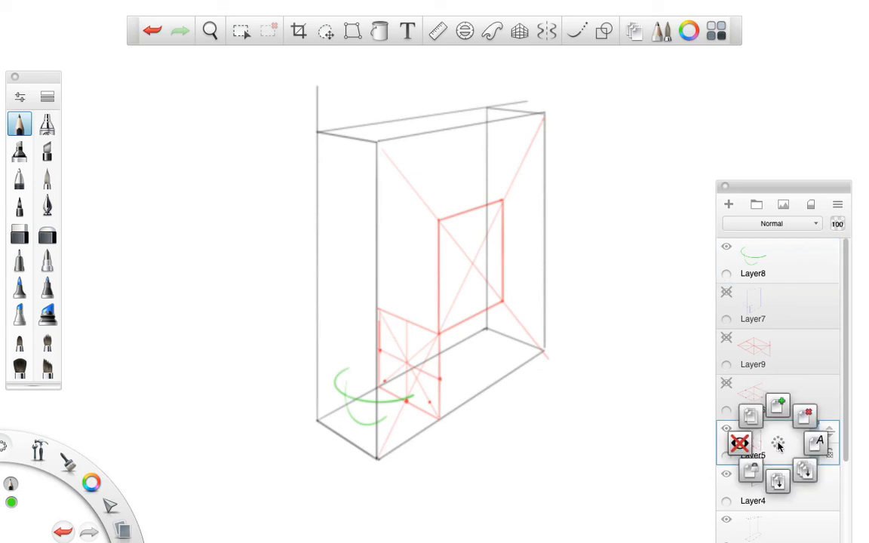
{"action": "left_click_drag", "start_coordinate": [778, 447], "coordinate": [798, 428]}
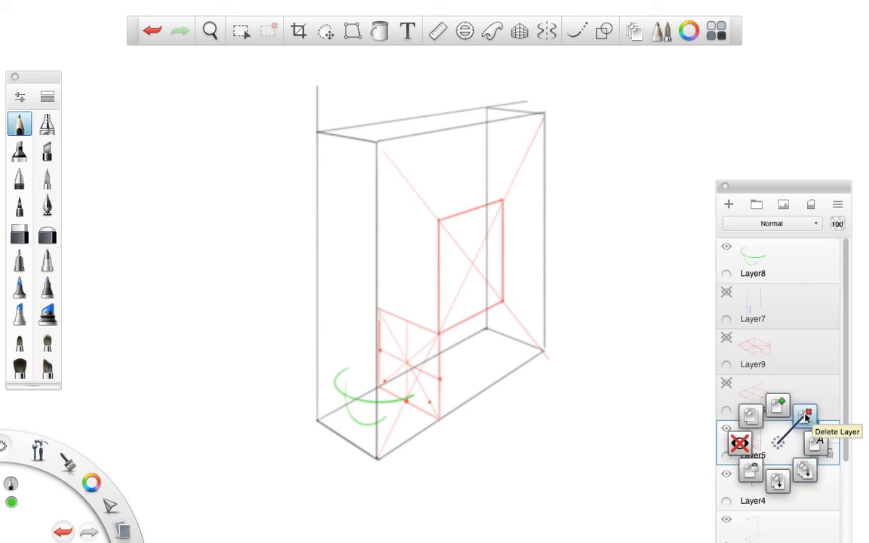
{"action": "left_click", "coordinate": [727, 383]}
{"action": "left_click", "coordinate": [727, 383]}
{"action": "left_click", "coordinate": [753, 392]}
{"action": "left_click_drag", "start_coordinate": [752, 393], "coordinate": [781, 362]}
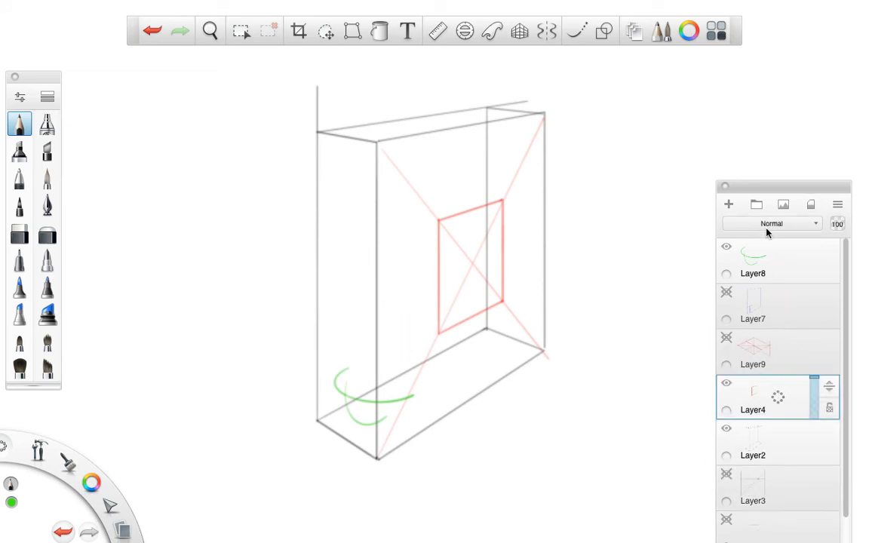
With Layer7 shown and Layer8 hidden, draw a red vertical square through the small blue square's center on a new layer above Layer4.
{"action": "left_click", "coordinate": [729, 205]}
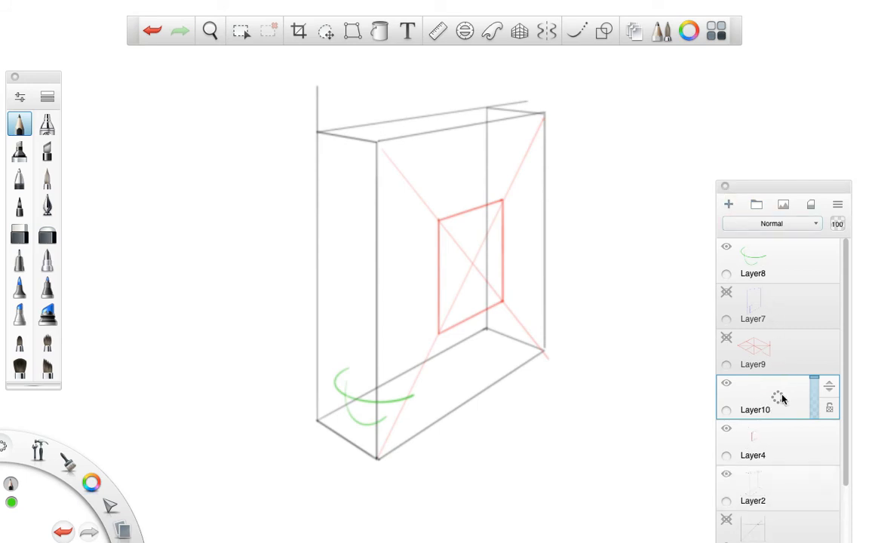
{"action": "left_click_drag", "start_coordinate": [92, 483], "coordinate": [70, 457]}
{"action": "left_click", "coordinate": [726, 292]}
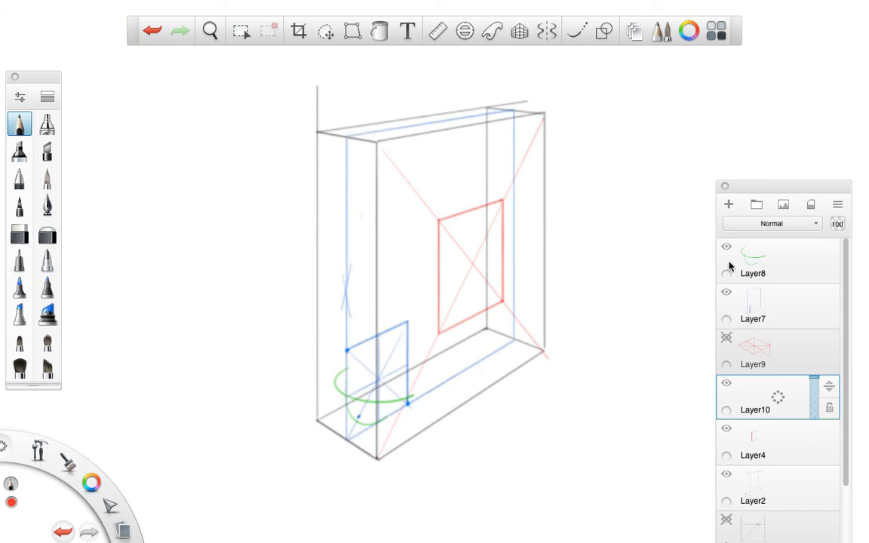
{"action": "left_click", "coordinate": [727, 247]}
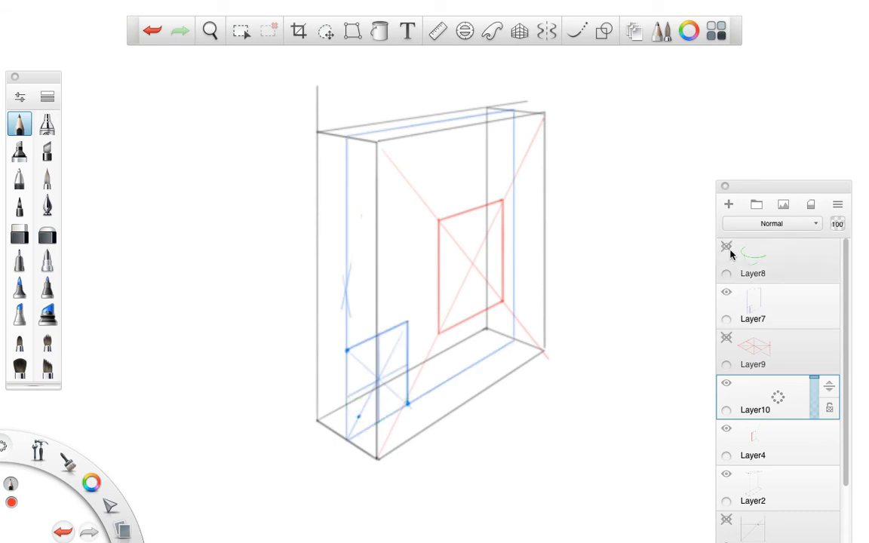
{"action": "left_click", "coordinate": [523, 36]}
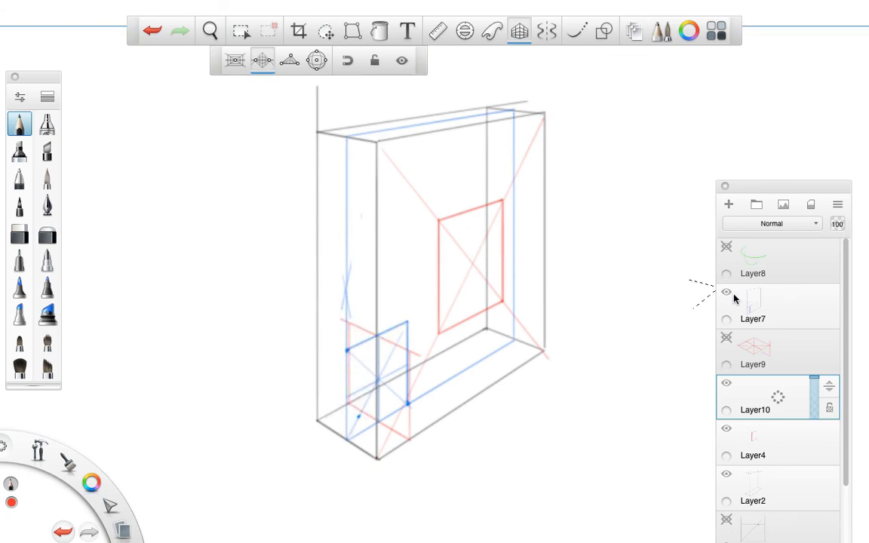
Hide Layer7 and draw the new vertical square's diagonals and center lines in red.
{"action": "left_click", "coordinate": [725, 292]}
{"action": "left_click", "coordinate": [437, 31]}
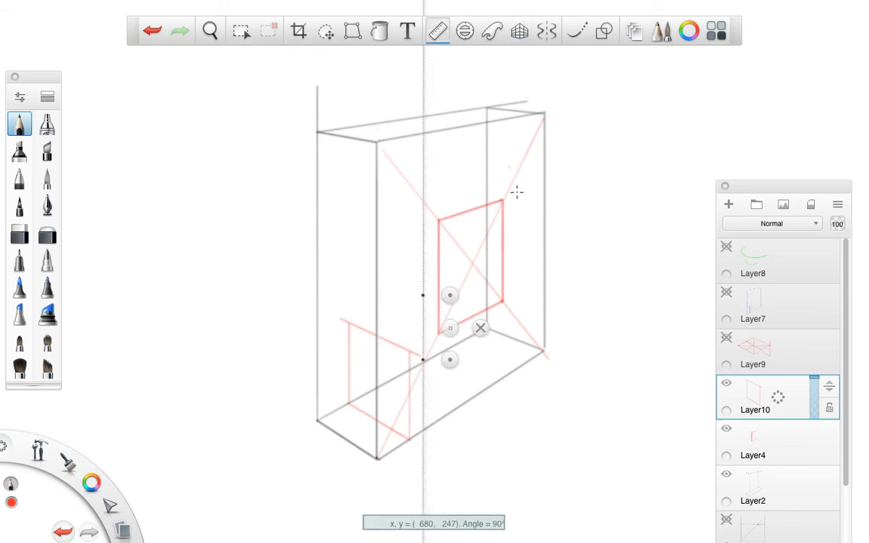
{"action": "left_click_drag", "start_coordinate": [449, 361], "coordinate": [374, 413]}
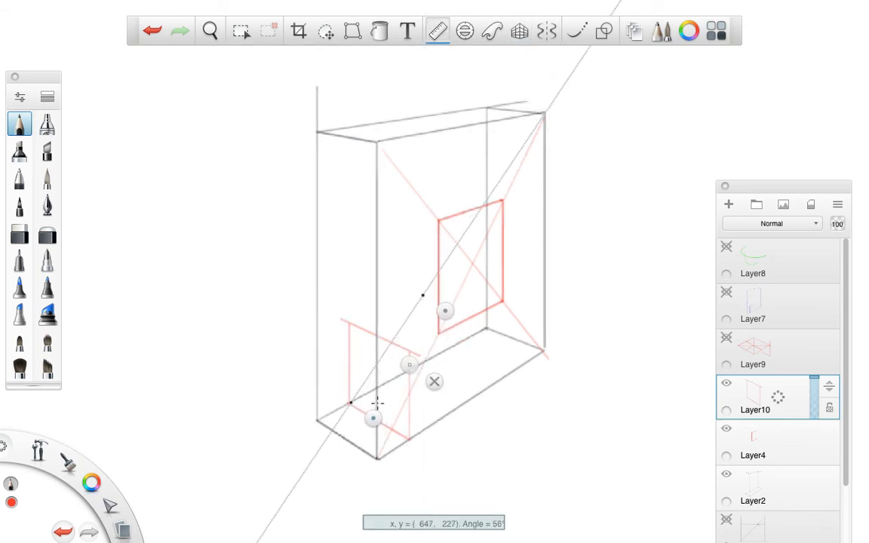
{"action": "left_click_drag", "start_coordinate": [450, 312], "coordinate": [425, 437]}
{"action": "left_click_drag", "start_coordinate": [378, 312], "coordinate": [379, 313]}
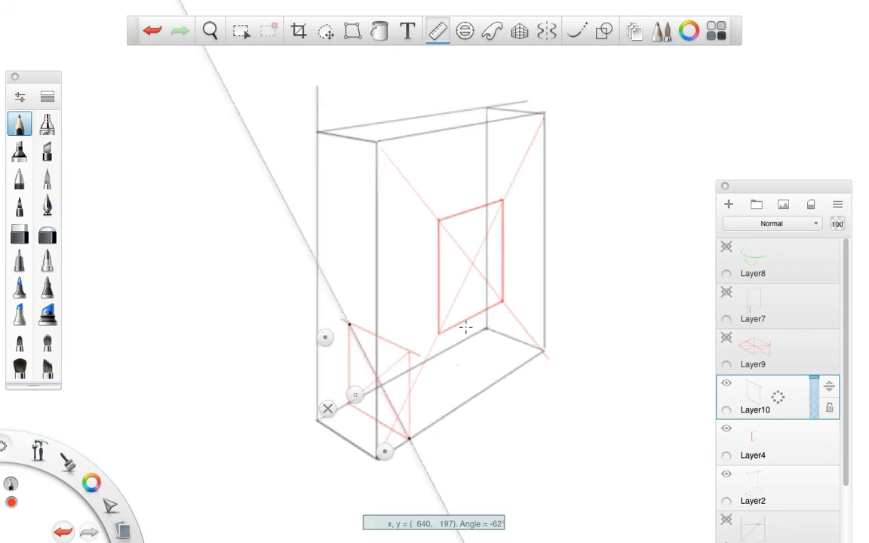
{"action": "left_click", "coordinate": [519, 31]}
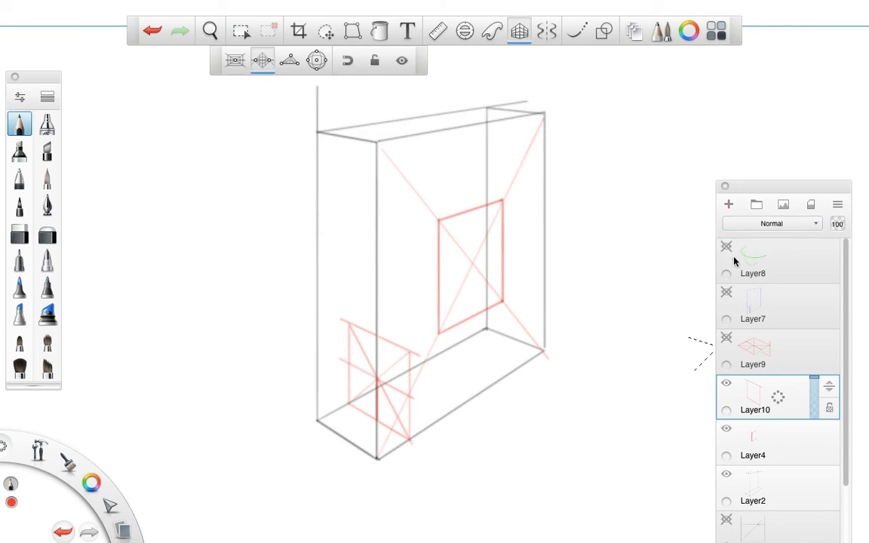
Fit the ellipse guide inside the red vertical square, at 35° ellipse and 290° rotation.
{"action": "left_click", "coordinate": [464, 31]}
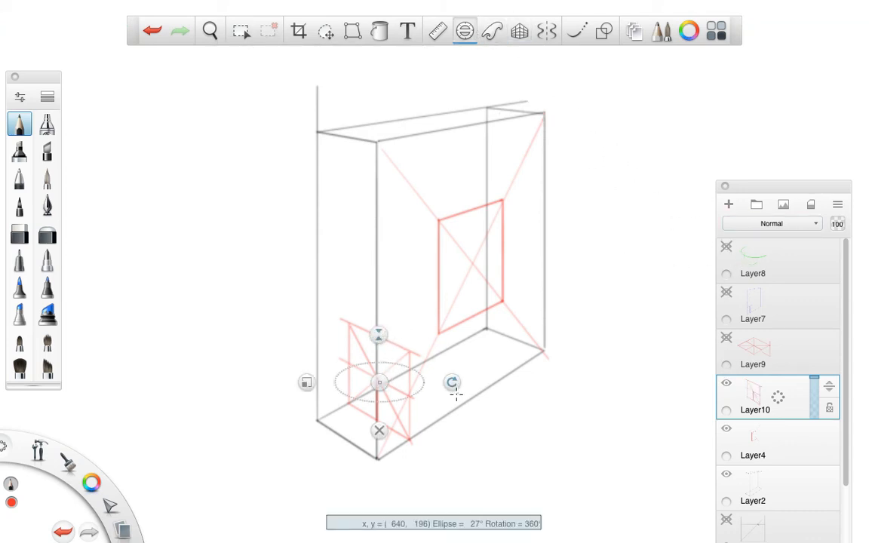
{"action": "left_click_drag", "start_coordinate": [452, 383], "coordinate": [432, 473]}
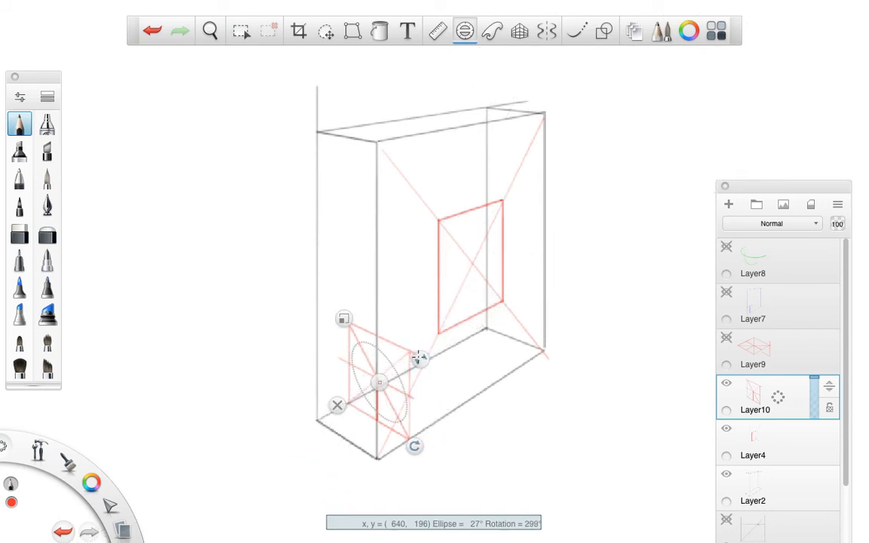
{"action": "left_click_drag", "start_coordinate": [420, 357], "coordinate": [426, 353]}
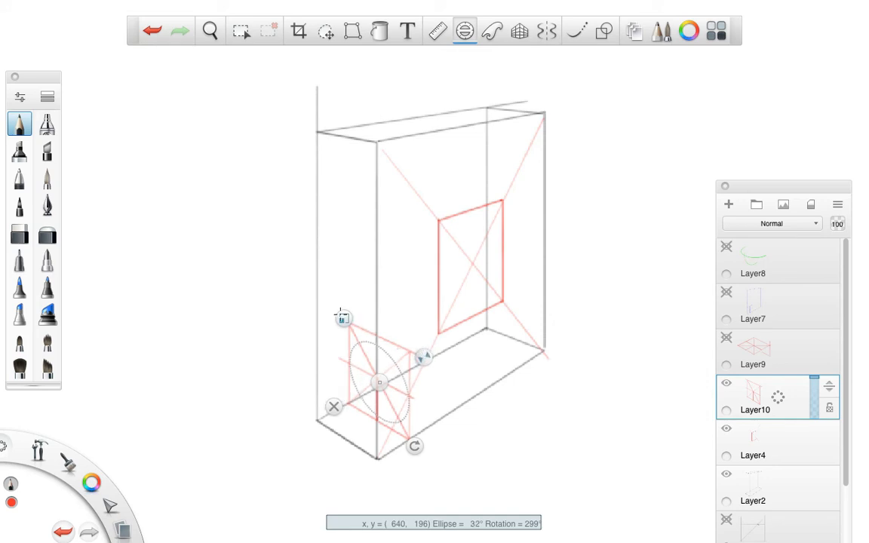
{"action": "left_click_drag", "start_coordinate": [346, 319], "coordinate": [345, 316]}
{"action": "left_click_drag", "start_coordinate": [427, 358], "coordinate": [429, 356]}
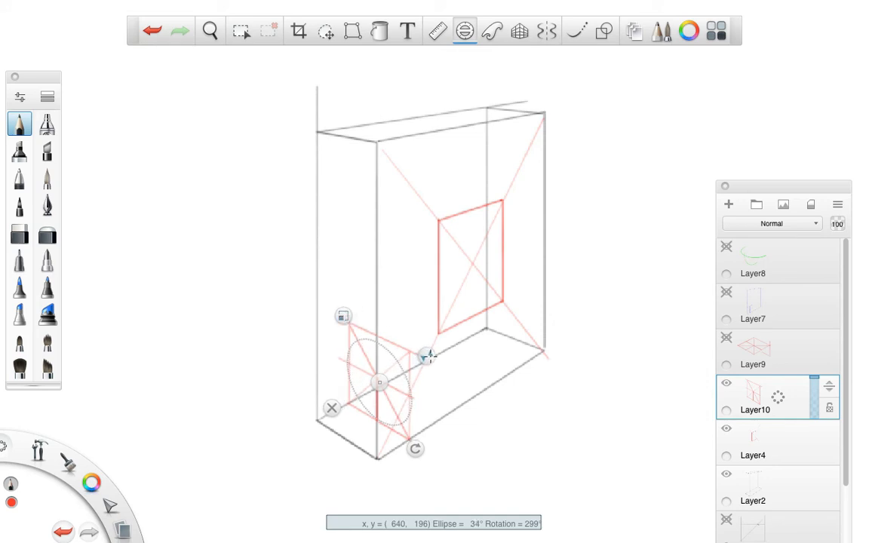
{"action": "left_click_drag", "start_coordinate": [416, 449], "coordinate": [405, 453]}
{"action": "left_click_drag", "start_coordinate": [379, 383], "coordinate": [380, 381]}
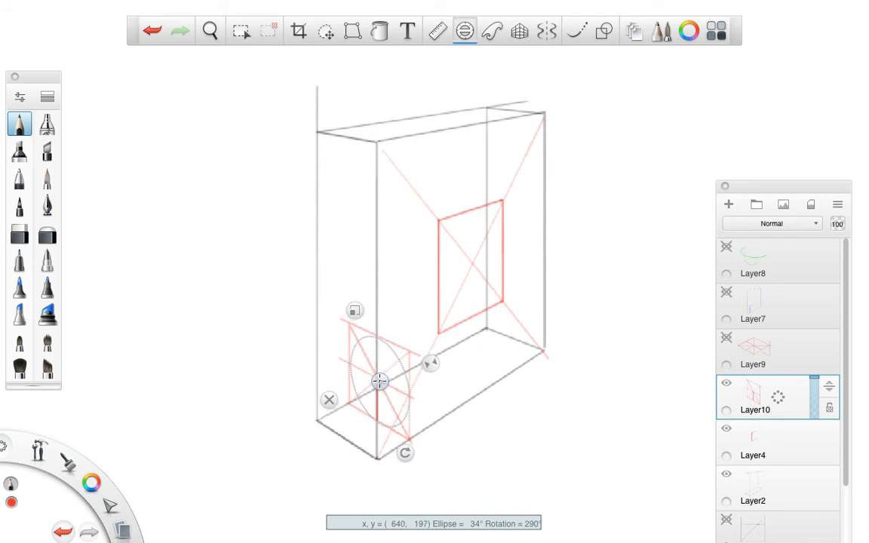
{"action": "left_click_drag", "start_coordinate": [437, 363], "coordinate": [437, 362]}
Select and show Layer8, and trace a green arc along the lower part of the vertical ellipse guide.
{"action": "left_click", "coordinate": [757, 256]}
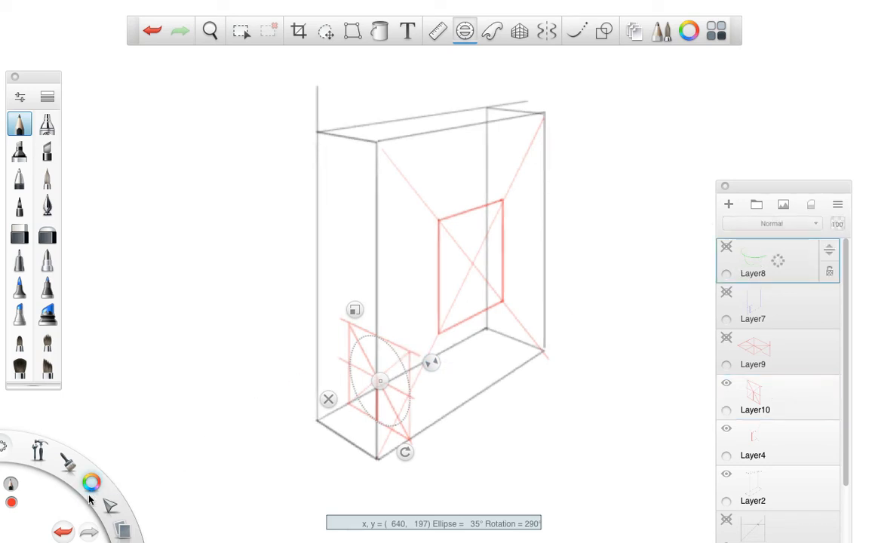
{"action": "left_click_drag", "start_coordinate": [92, 482], "coordinate": [48, 481]}
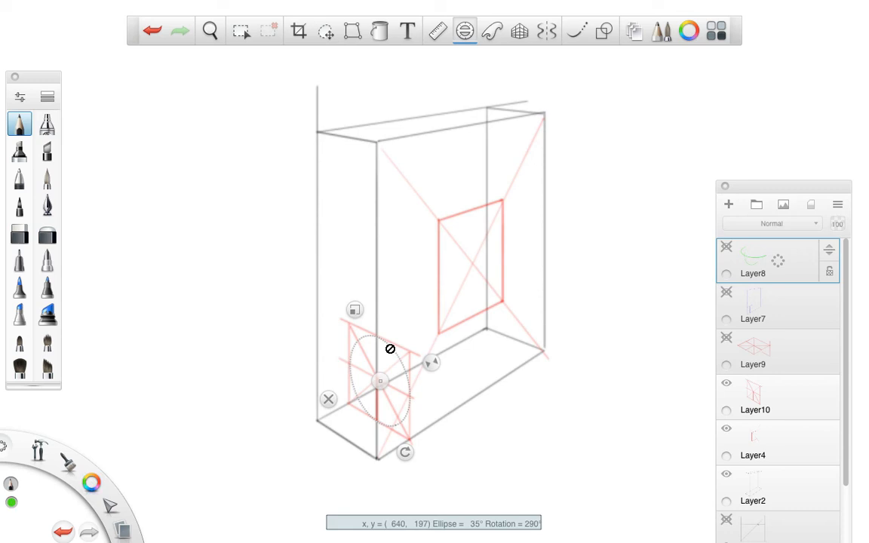
{"action": "left_click", "coordinate": [726, 247]}
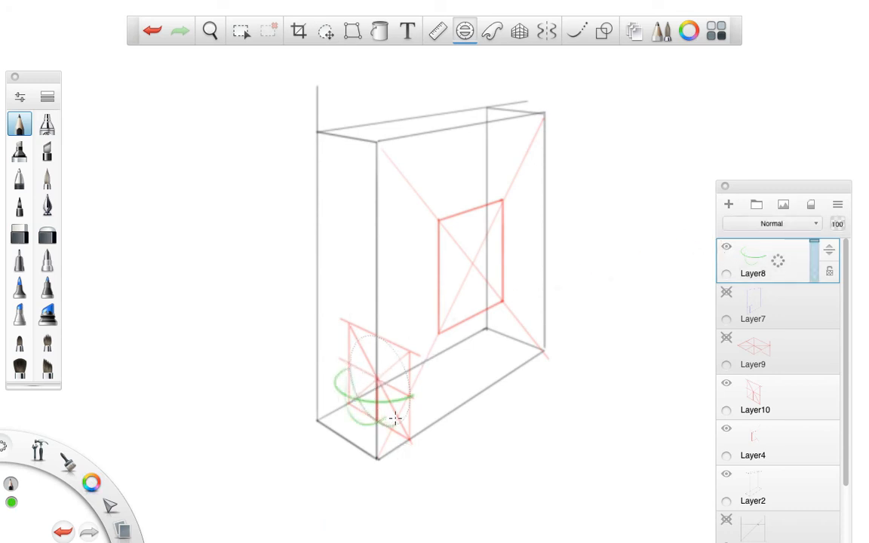
{"action": "left_click_drag", "start_coordinate": [405, 406], "coordinate": [411, 394]}
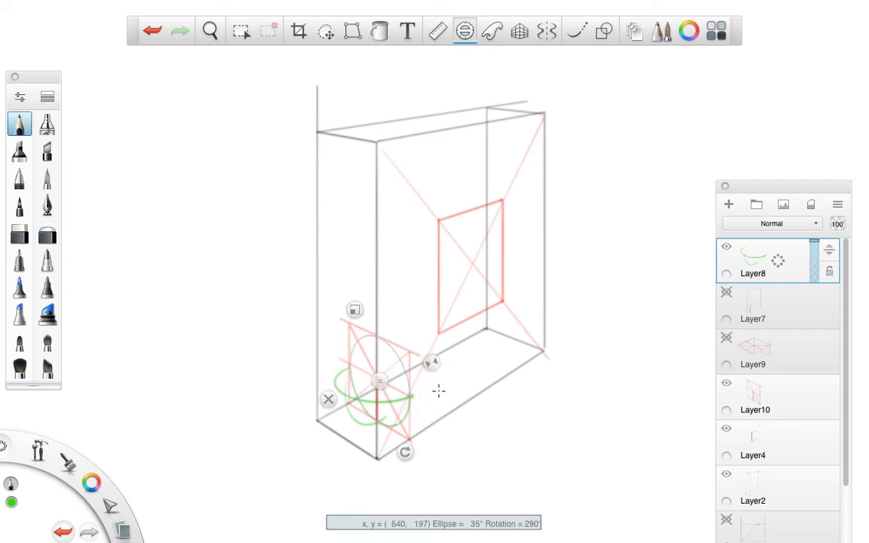
Hide Layer10, Layer4 and Layer2 so that only the green curves show, and close the ellipse guide.
{"action": "left_click", "coordinate": [726, 383]}
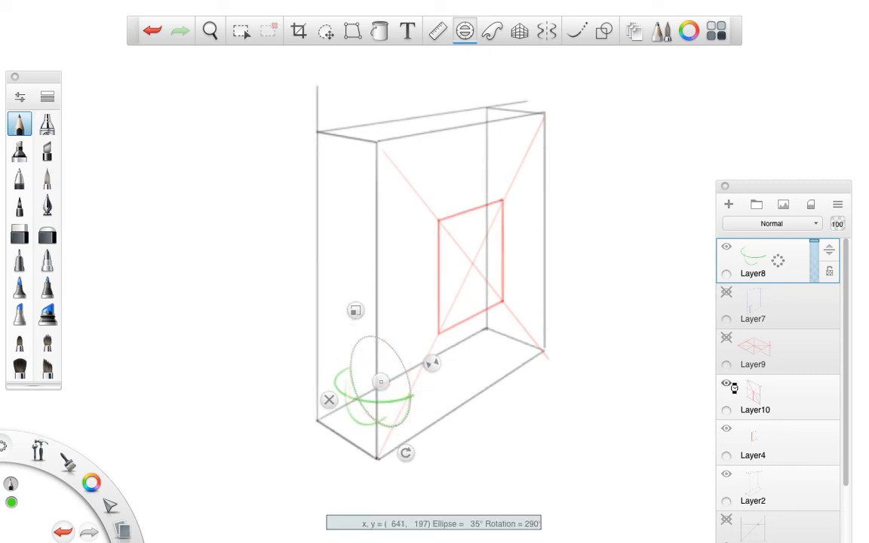
{"action": "left_click", "coordinate": [726, 428]}
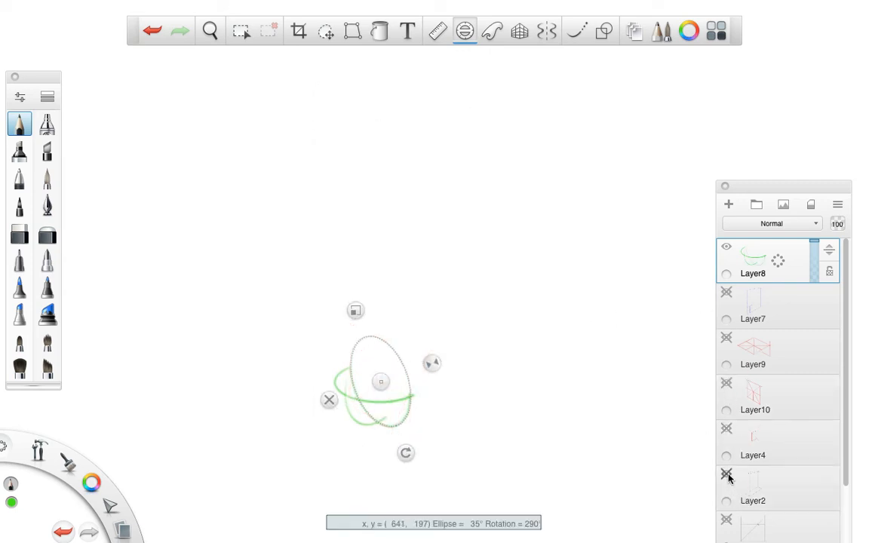
{"action": "left_click", "coordinate": [726, 473]}
{"action": "left_click", "coordinate": [329, 399]}
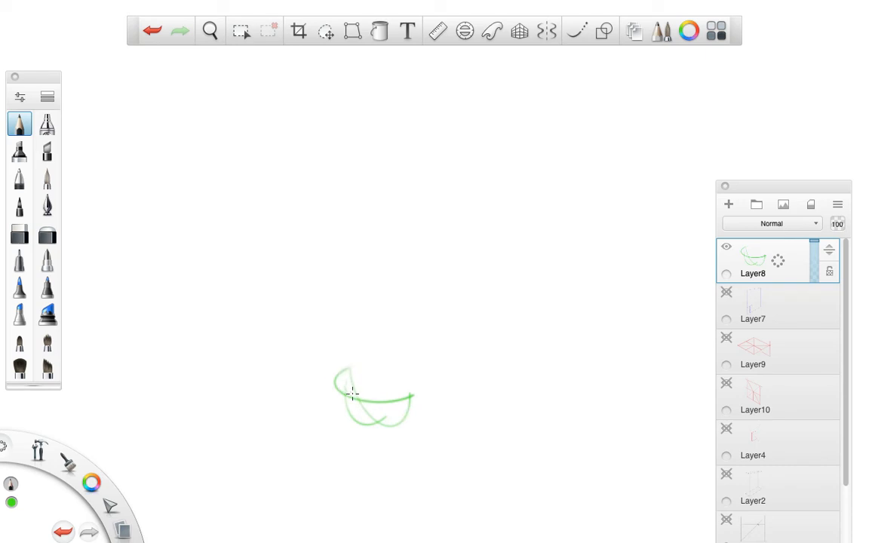
Touch up the end of the lower green curve, and show Layer7, Layer9, Layer10 and Layer2 again.
{"action": "left_click_drag", "start_coordinate": [410, 395], "coordinate": [413, 394]}
{"action": "left_click", "coordinate": [726, 293]}
{"action": "left_click", "coordinate": [726, 338]}
{"action": "left_click", "coordinate": [726, 383]}
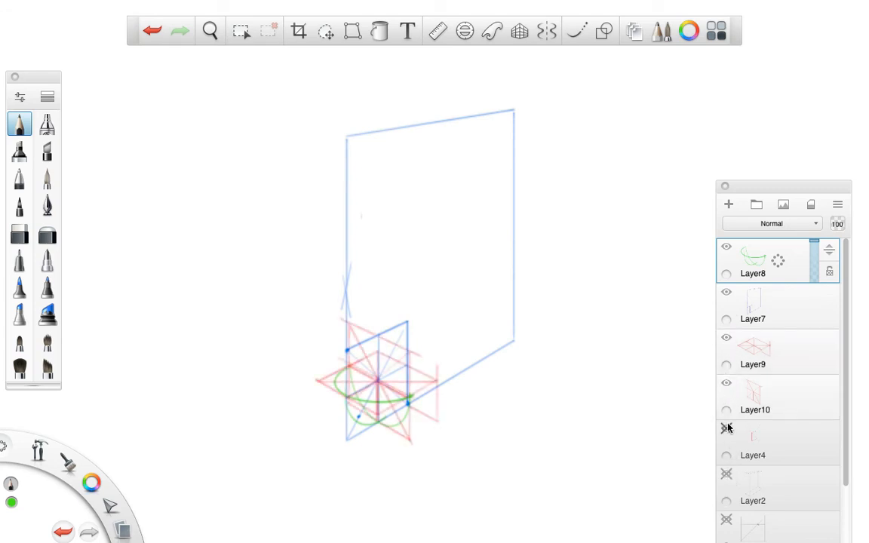
{"action": "left_click", "coordinate": [725, 473]}
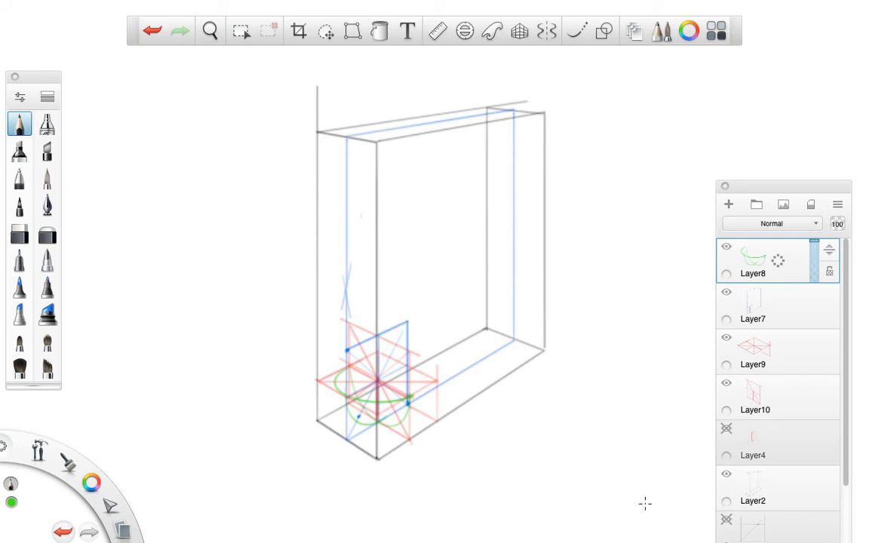
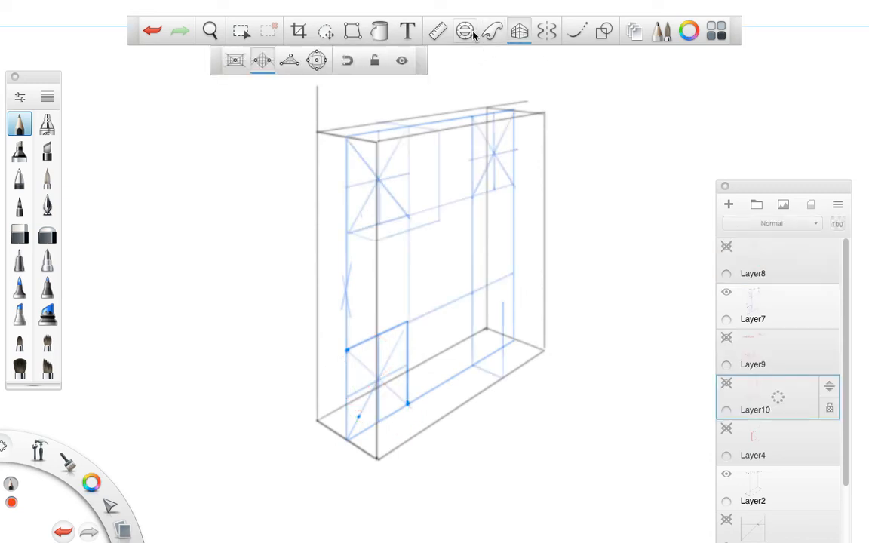
Turn on the ellipse guide, select and show Layer8, and set the drawing color to green.
{"action": "left_click", "coordinate": [464, 31]}
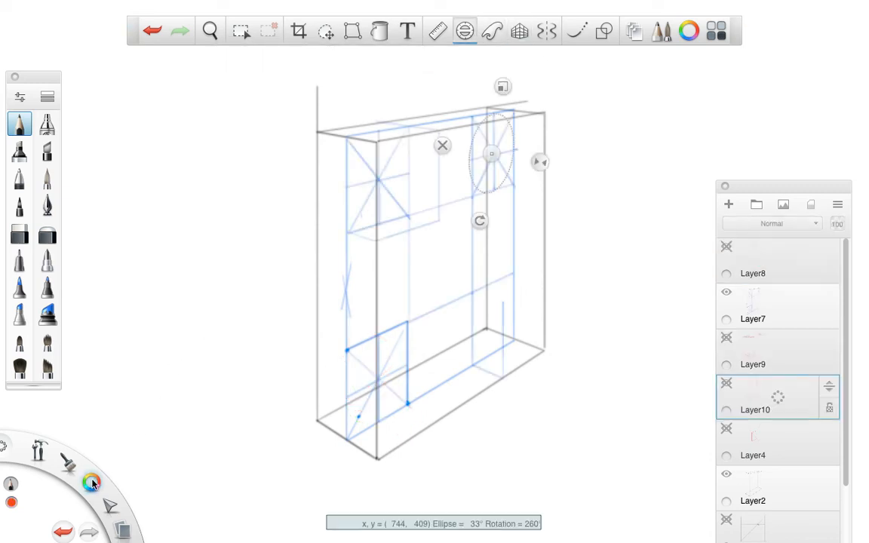
{"action": "left_click_drag", "start_coordinate": [92, 483], "coordinate": [55, 476]}
{"action": "left_click", "coordinate": [764, 262]}
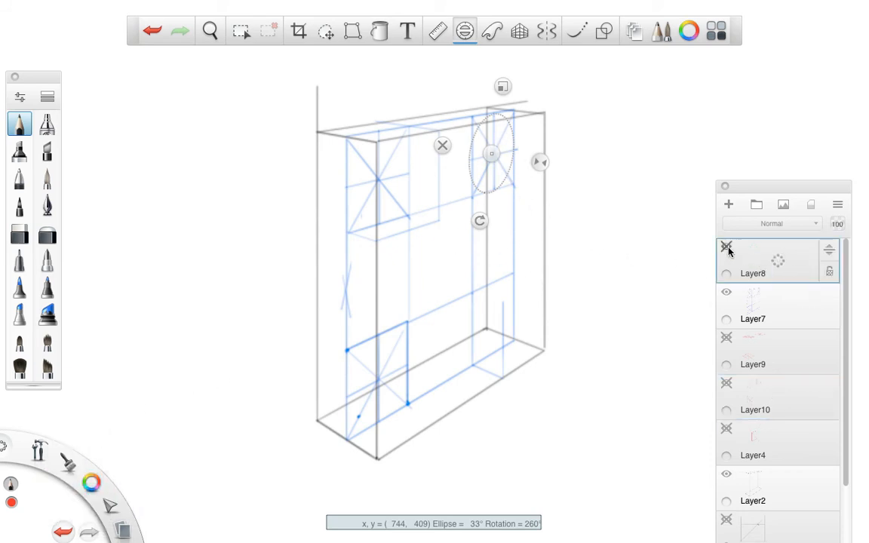
{"action": "left_click", "coordinate": [726, 247]}
{"action": "left_click_drag", "start_coordinate": [92, 484], "coordinate": [56, 480]}
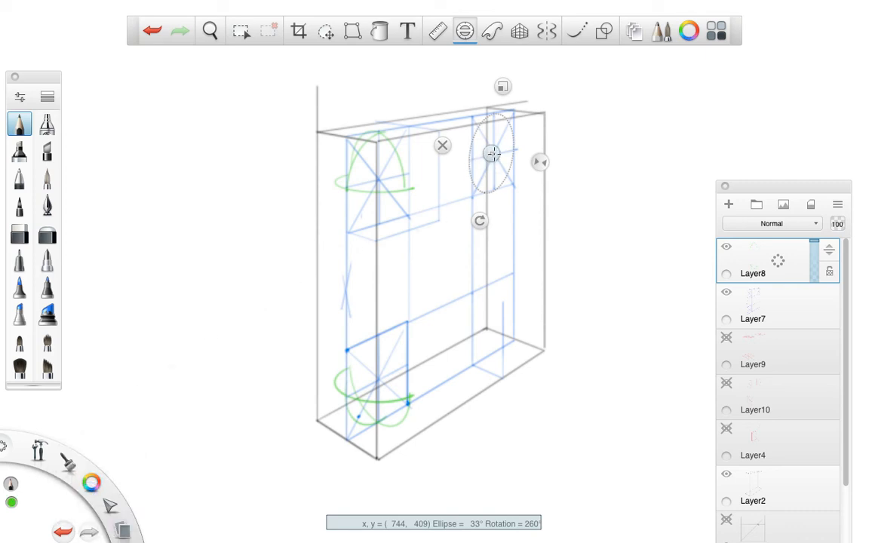
Align the ellipse guide in the far upper blue square, trace a green arc along its upper quarter, and close the guide.
{"action": "left_click_drag", "start_coordinate": [492, 153], "coordinate": [493, 154]}
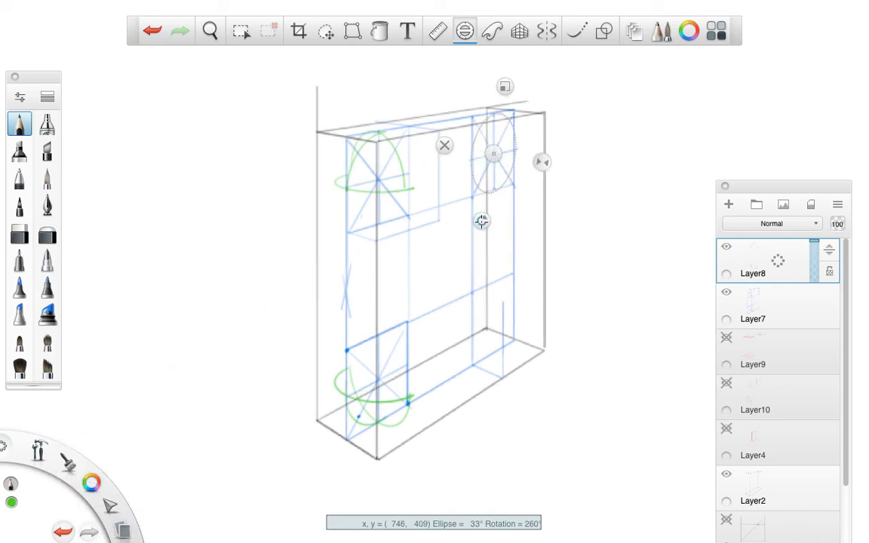
{"action": "left_click_drag", "start_coordinate": [481, 220], "coordinate": [481, 220]}
{"action": "left_click_drag", "start_coordinate": [497, 152], "coordinate": [491, 152]}
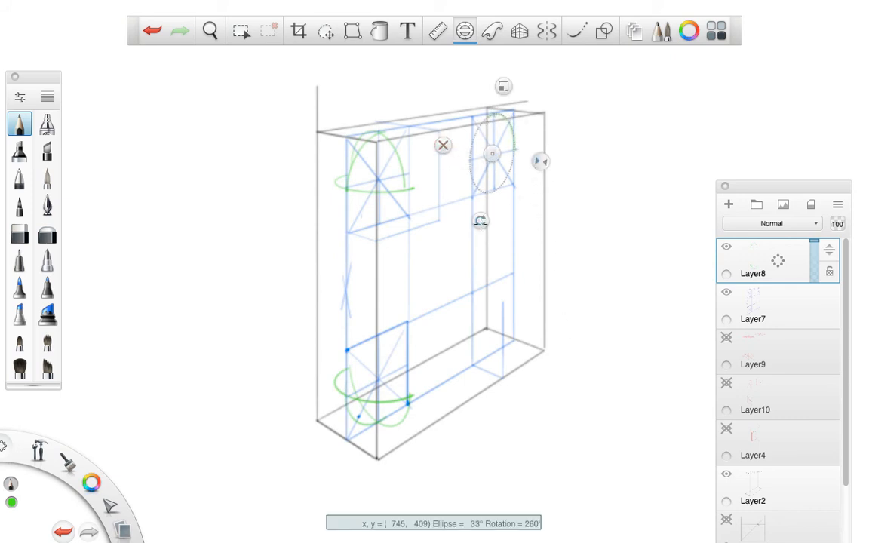
{"action": "left_click_drag", "start_coordinate": [480, 221], "coordinate": [480, 222]}
{"action": "left_click", "coordinate": [442, 148]}
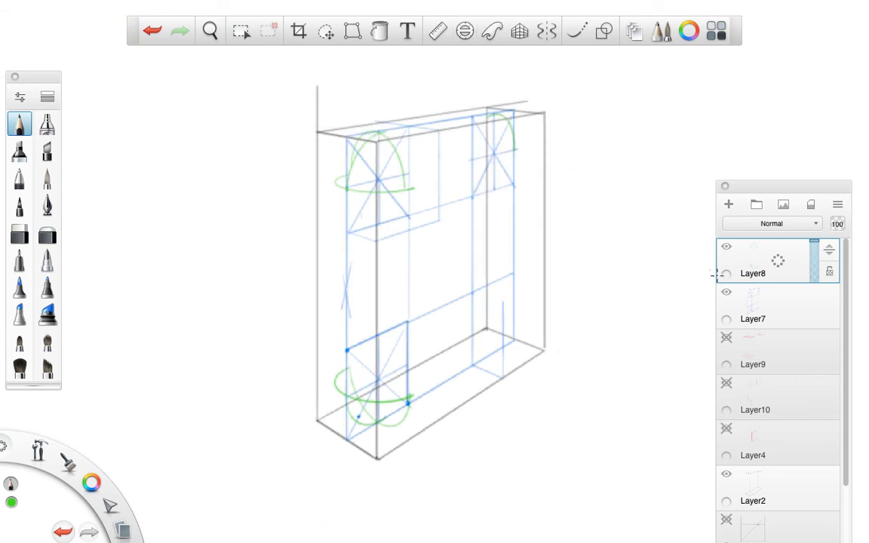
Swap Layer7 for Layer9 and fit the ellipse guide inside the far upper horizontal red square, at 8° ellipse and 0° rotation.
{"action": "left_click", "coordinate": [726, 292]}
{"action": "left_click", "coordinate": [726, 337]}
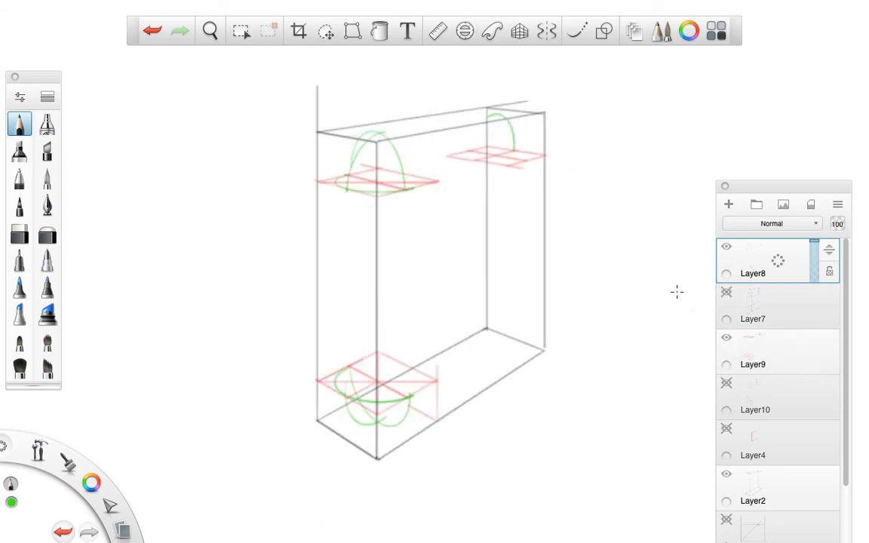
{"action": "left_click", "coordinate": [464, 30]}
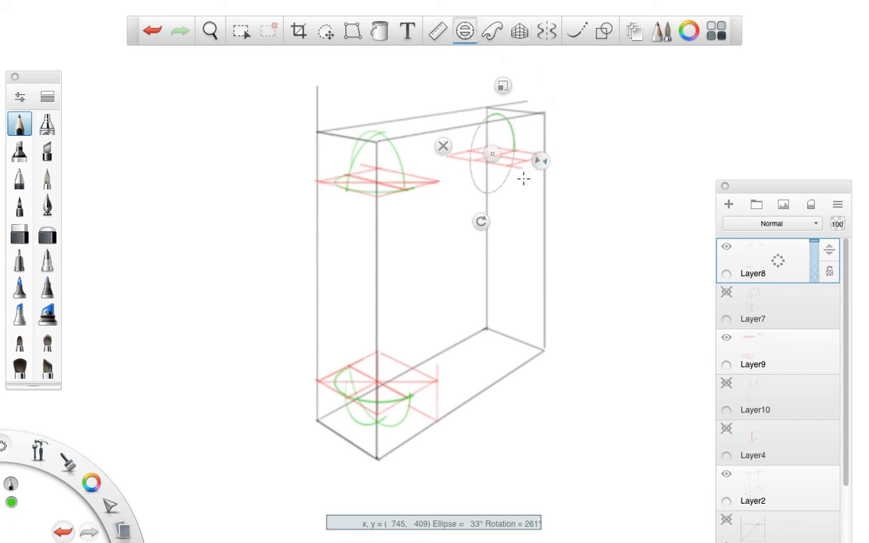
{"action": "left_click_drag", "start_coordinate": [542, 161], "coordinate": [545, 162]}
{"action": "left_click_drag", "start_coordinate": [482, 221], "coordinate": [423, 144]}
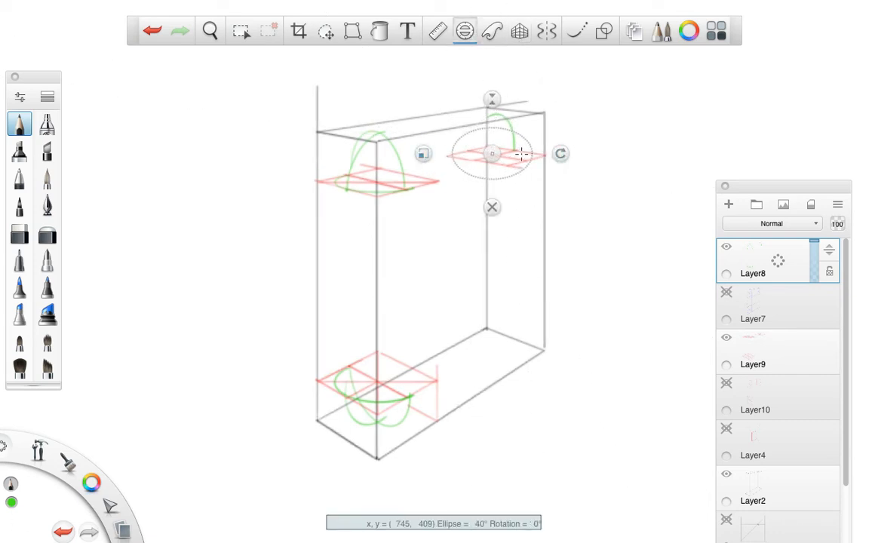
{"action": "left_click_drag", "start_coordinate": [496, 102], "coordinate": [500, 132]}
{"action": "left_click_drag", "start_coordinate": [501, 157], "coordinate": [497, 154]}
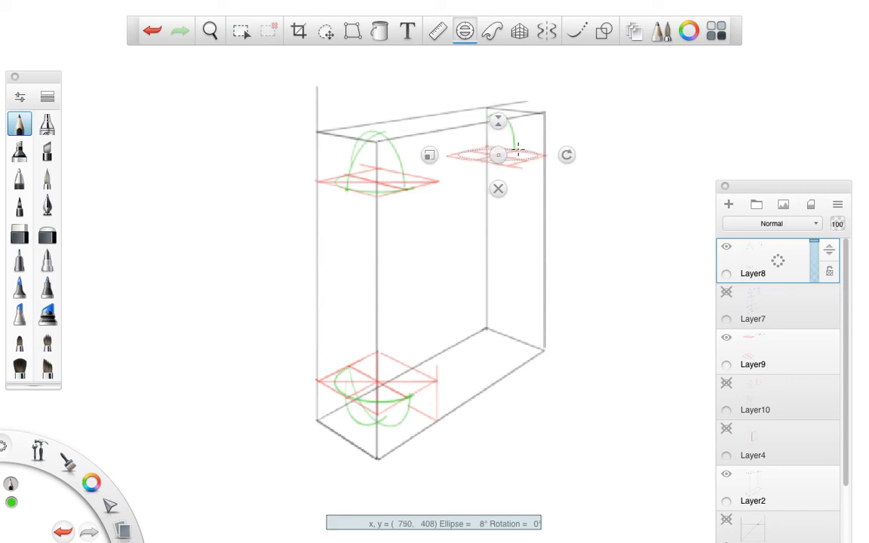
Trace a green curve along the flat ellipse guide in the far upper square, close the guide, and undo the last stroke.
{"action": "mouse_move", "coordinate": [497, 154]}
{"action": "left_mouse_down"}
{"action": "mouse_move", "coordinate": [469, 148]}
{"action": "mouse_move", "coordinate": [505, 140]}
{"action": "mouse_move", "coordinate": [530, 167]}
{"action": "left_mouse_up"}
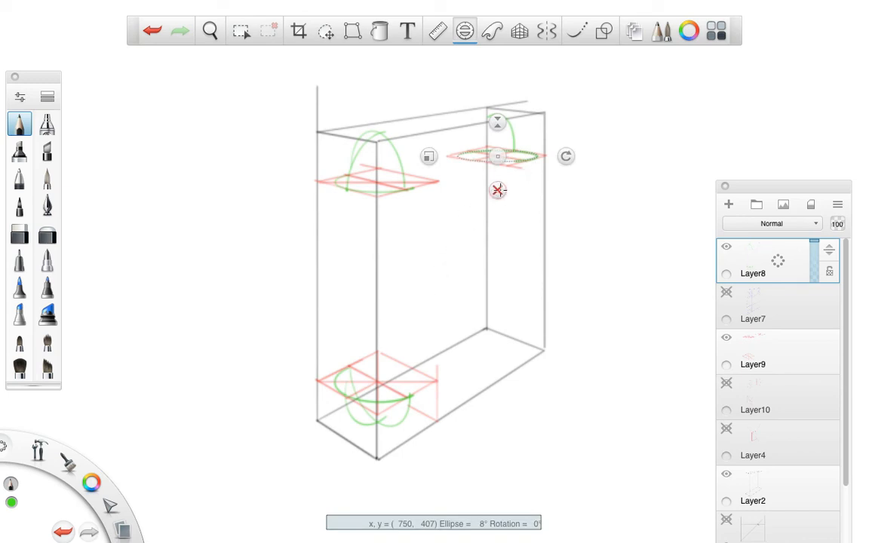
{"action": "left_click", "coordinate": [498, 191]}
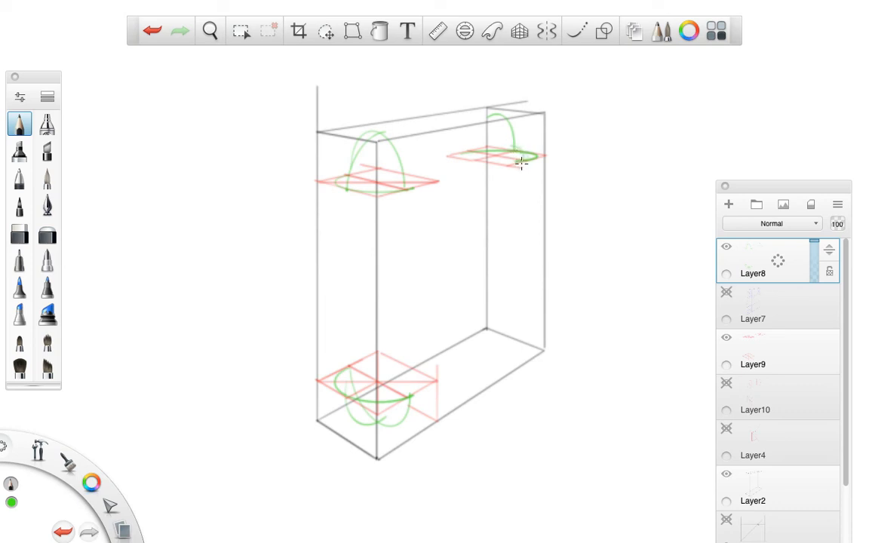
{"action": "key", "text": "ctrl+z"}
Swap Layer9 for Layer10 and fit the ellipse guide inside the far vertical red square, at 41° ellipse and 287° rotation.
{"action": "left_click", "coordinate": [725, 383]}
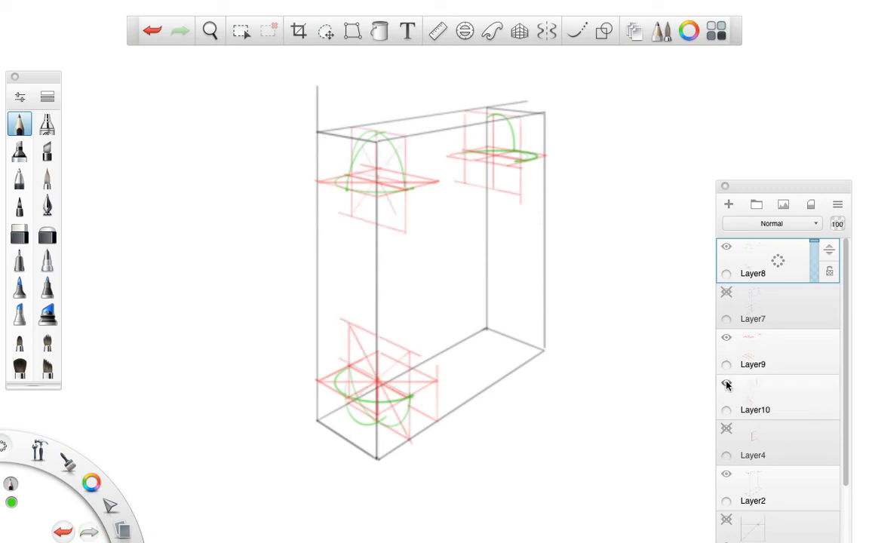
{"action": "left_click", "coordinate": [725, 337]}
{"action": "left_click", "coordinate": [464, 30]}
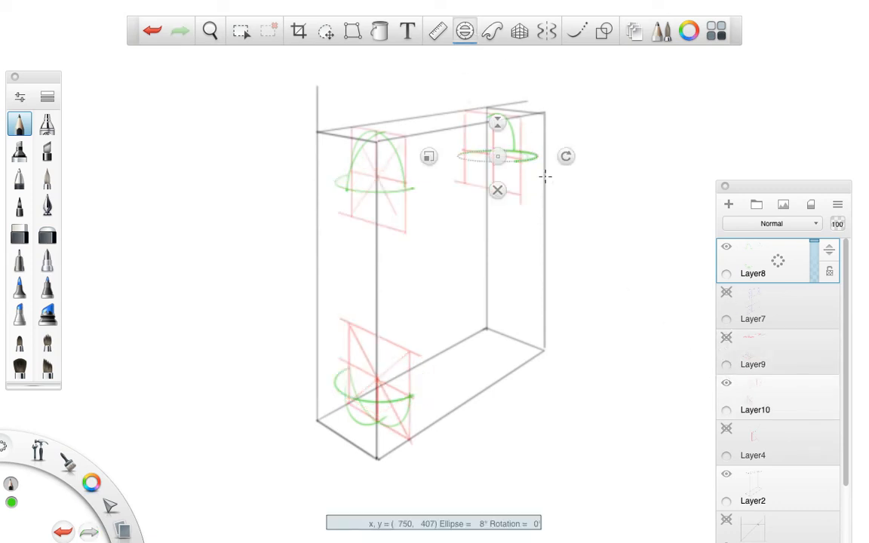
{"action": "left_click_drag", "start_coordinate": [497, 122], "coordinate": [496, 79]}
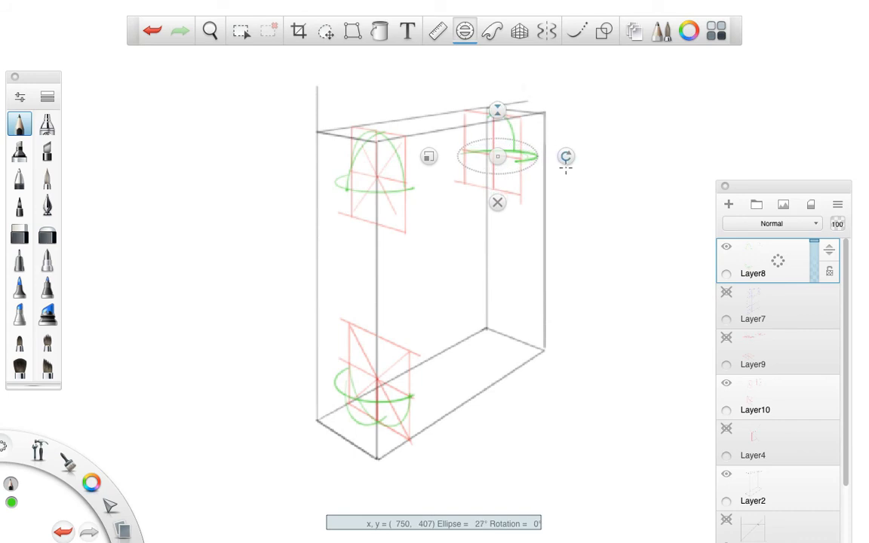
{"action": "left_click_drag", "start_coordinate": [566, 156], "coordinate": [518, 227]}
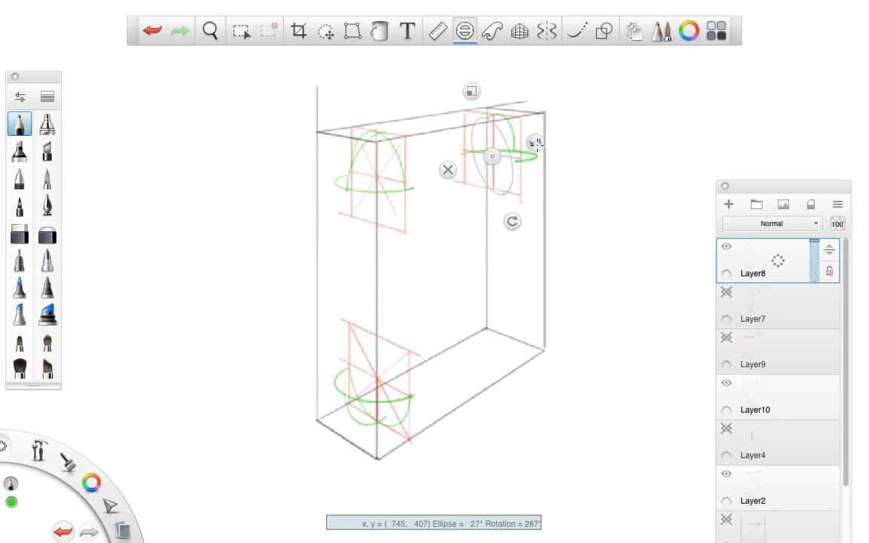
{"action": "left_click_drag", "start_coordinate": [534, 142], "coordinate": [551, 135]}
{"action": "left_click_drag", "start_coordinate": [491, 156], "coordinate": [494, 152]}
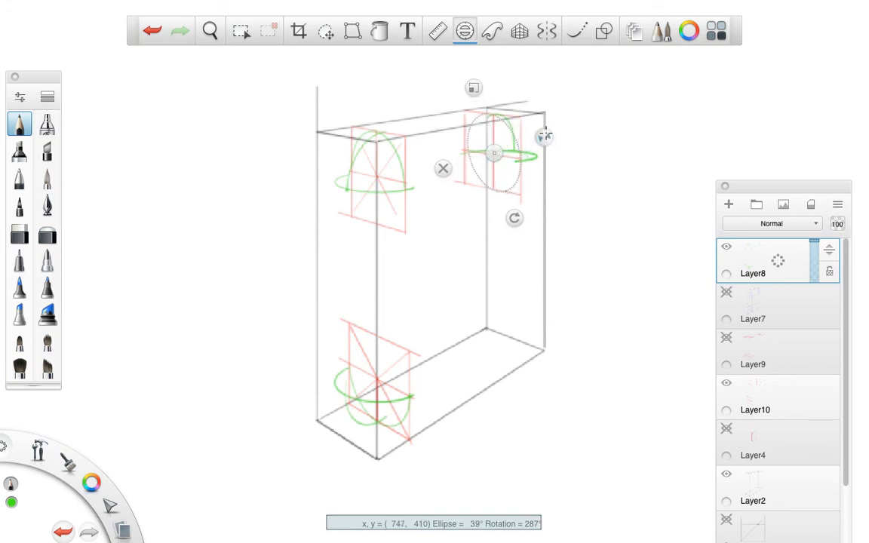
{"action": "left_click_drag", "start_coordinate": [545, 135], "coordinate": [547, 134]}
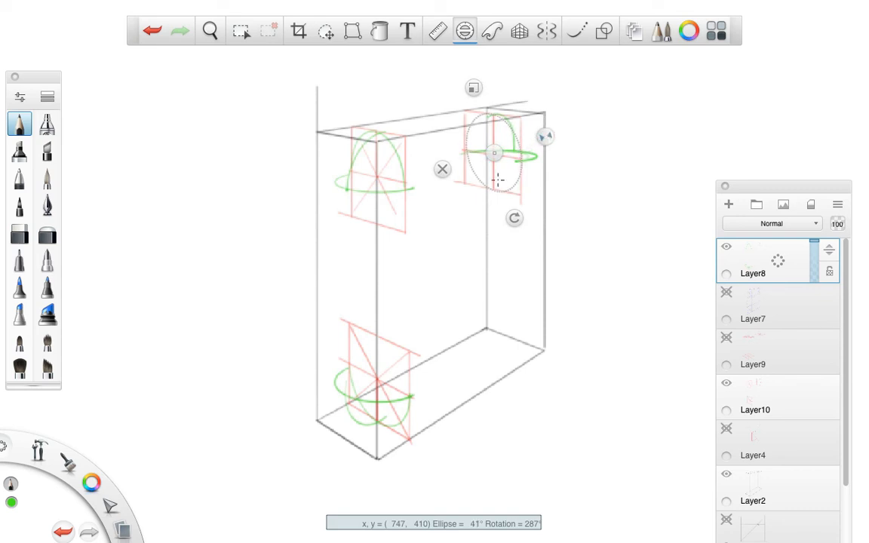
Trace a green arch along the upper half of the vertical ellipse guide, close the guide, and hide Layer10.
{"action": "mouse_move", "coordinate": [520, 160]}
{"action": "left_mouse_down"}
{"action": "mouse_move", "coordinate": [505, 120]}
{"action": "mouse_move", "coordinate": [479, 114]}
{"action": "mouse_move", "coordinate": [465, 151]}
{"action": "left_mouse_up"}
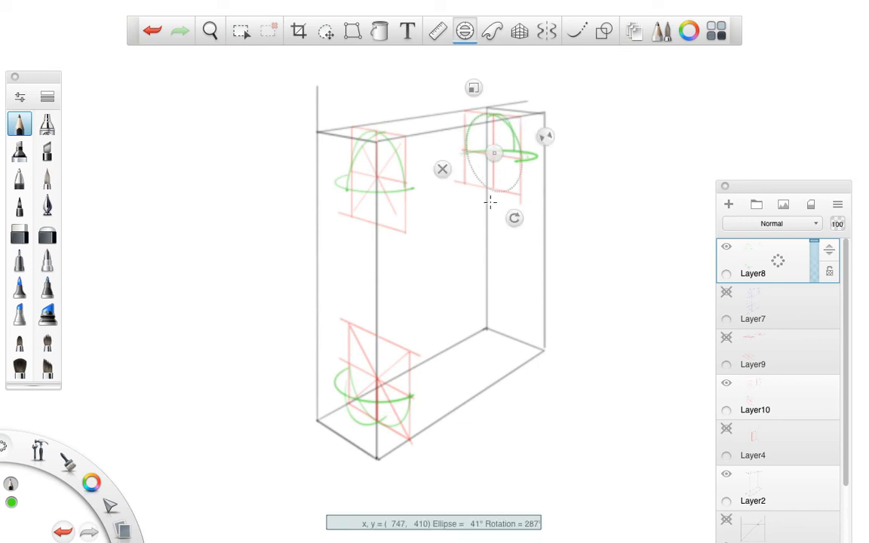
{"action": "left_click", "coordinate": [442, 169]}
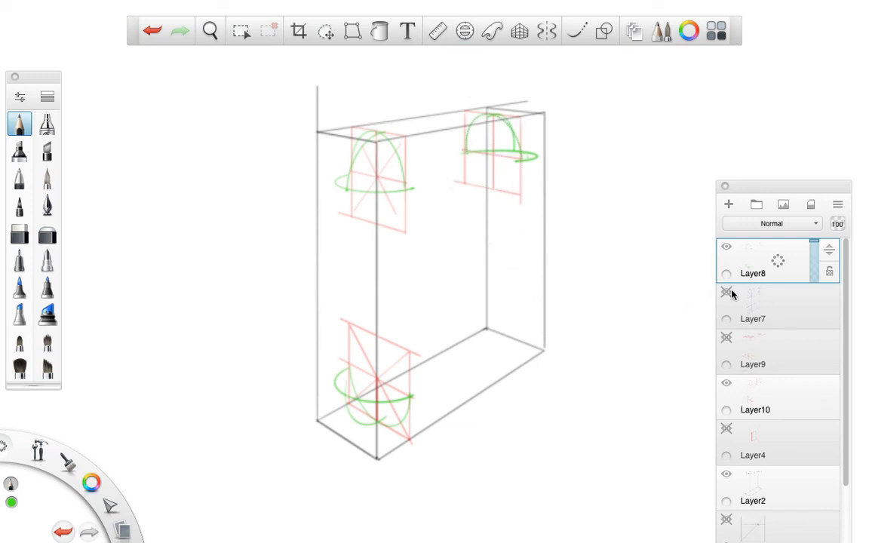
{"action": "left_click", "coordinate": [726, 383]}
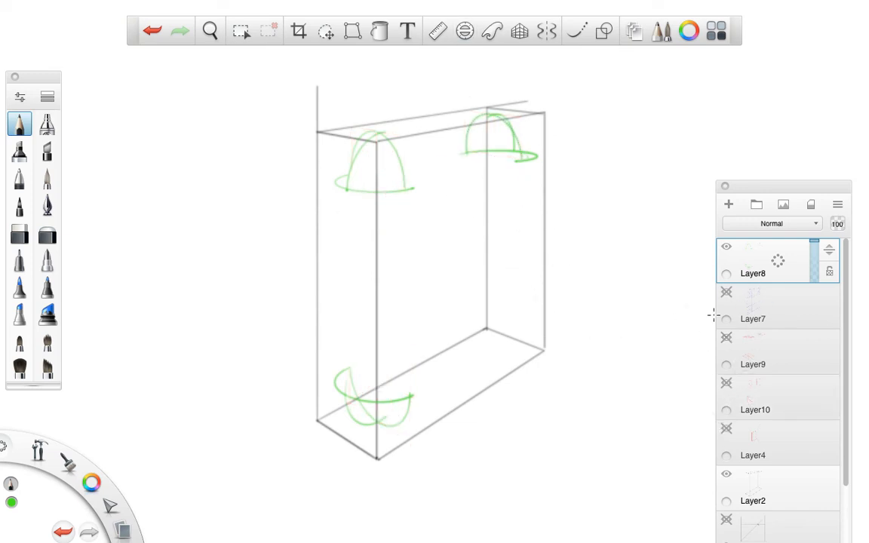
With the two-point perspective guide, join the tops of the upper arches and extend the near arch's sides down to the lower curves in green.
{"action": "left_click", "coordinate": [441, 37]}
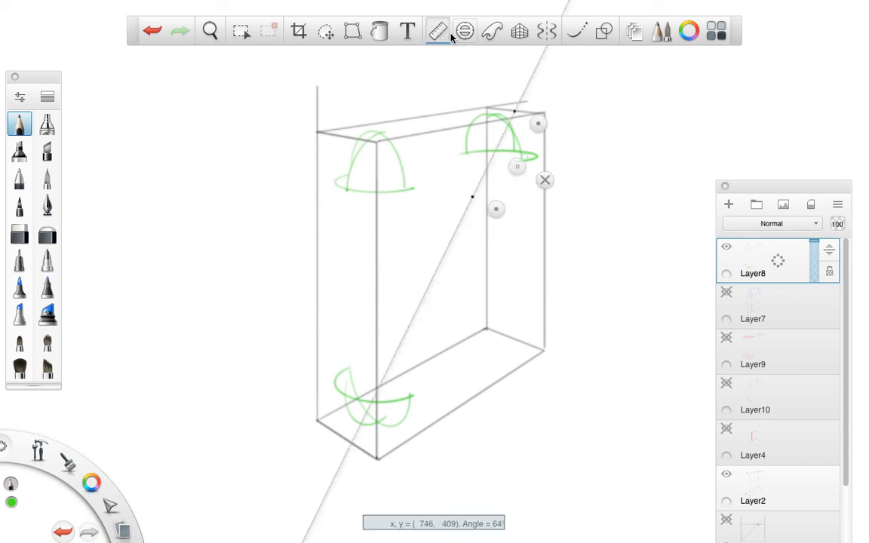
{"action": "left_click", "coordinate": [519, 31]}
{"action": "mouse_move", "coordinate": [359, 122]}
{"action": "left_mouse_down"}
{"action": "mouse_move", "coordinate": [381, 134]}
{"action": "mouse_move", "coordinate": [456, 122]}
{"action": "left_mouse_up"}
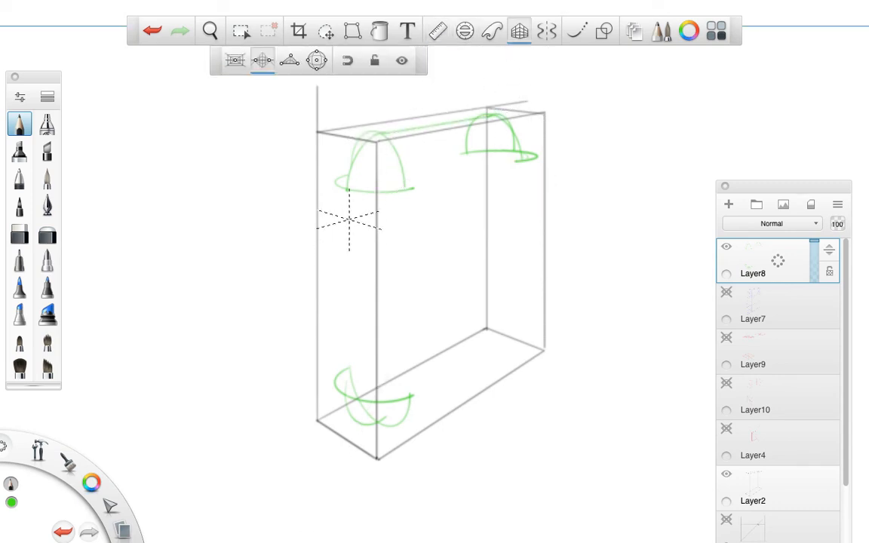
{"action": "mouse_move", "coordinate": [347, 190]}
{"action": "left_mouse_down"}
{"action": "mouse_move", "coordinate": [348, 350]}
{"action": "mouse_move", "coordinate": [370, 364]}
{"action": "left_mouse_up"}
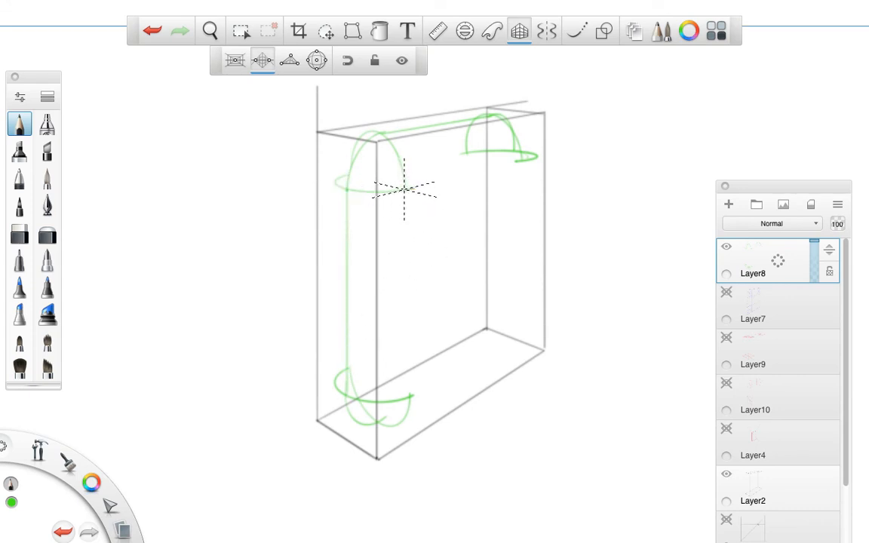
{"action": "left_click_drag", "start_coordinate": [405, 192], "coordinate": [405, 377]}
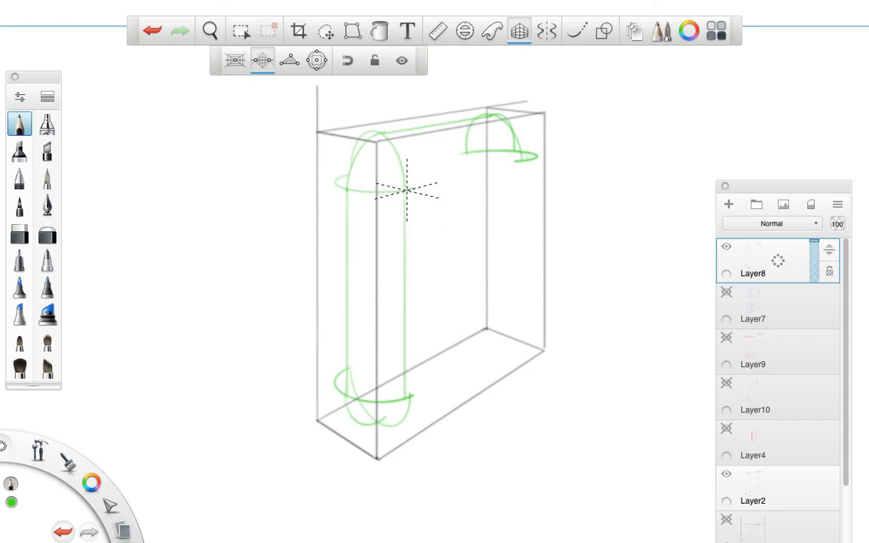
Connect the two upper horizontal curves with green perspective lines, and draw the outermost vertical edge down to the lower horizontal curve.
{"action": "left_click_drag", "start_coordinate": [378, 193], "coordinate": [499, 166]}
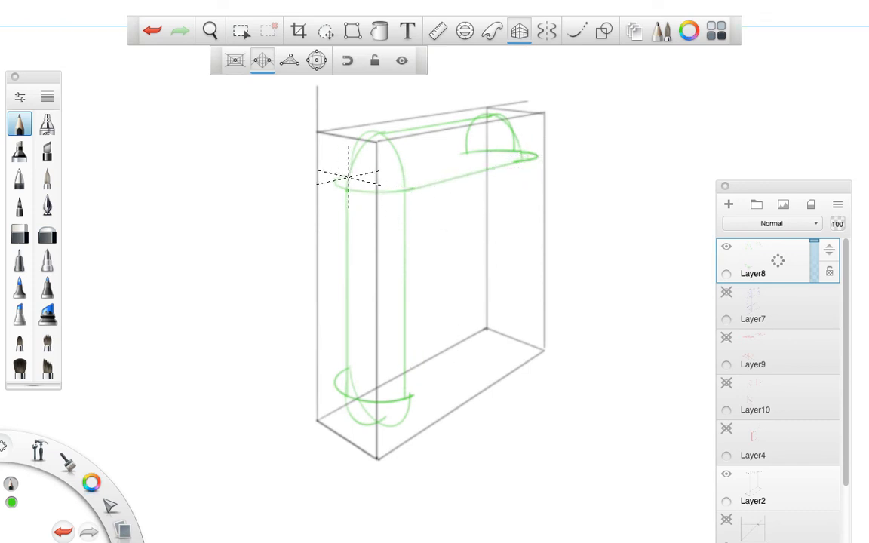
{"action": "left_click_drag", "start_coordinate": [377, 167], "coordinate": [455, 152]}
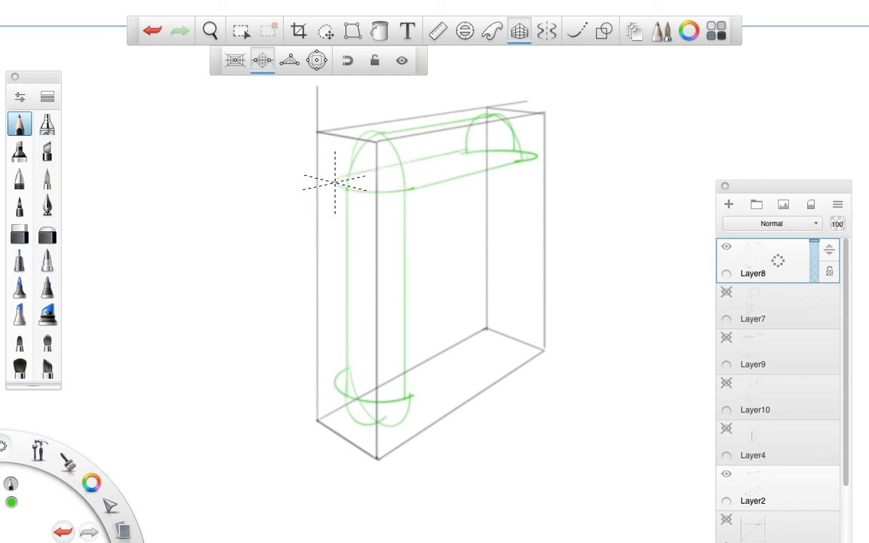
{"action": "left_click_drag", "start_coordinate": [335, 182], "coordinate": [334, 325]}
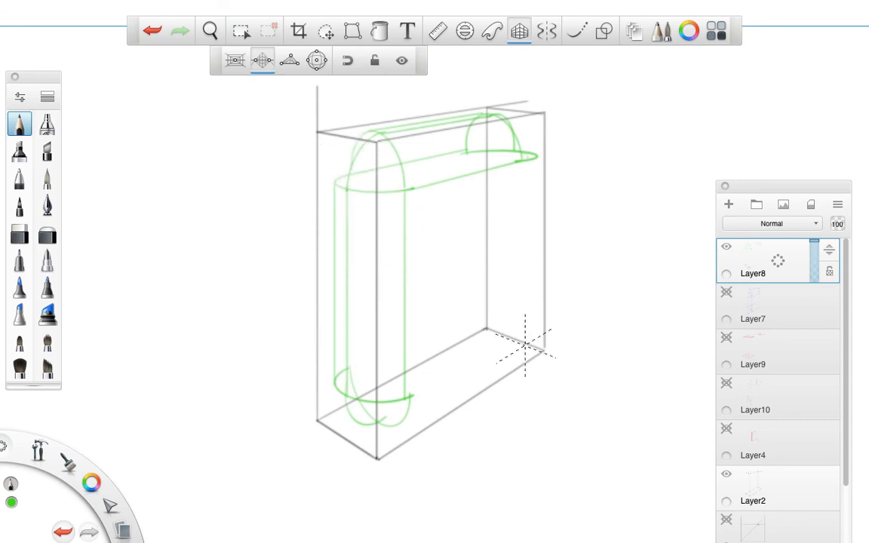
Fit the ellipse guide over the near upper corner at 41° ellipse and 256° rotation, temporarily showing Layer7 for reference.
{"action": "left_click", "coordinate": [465, 31]}
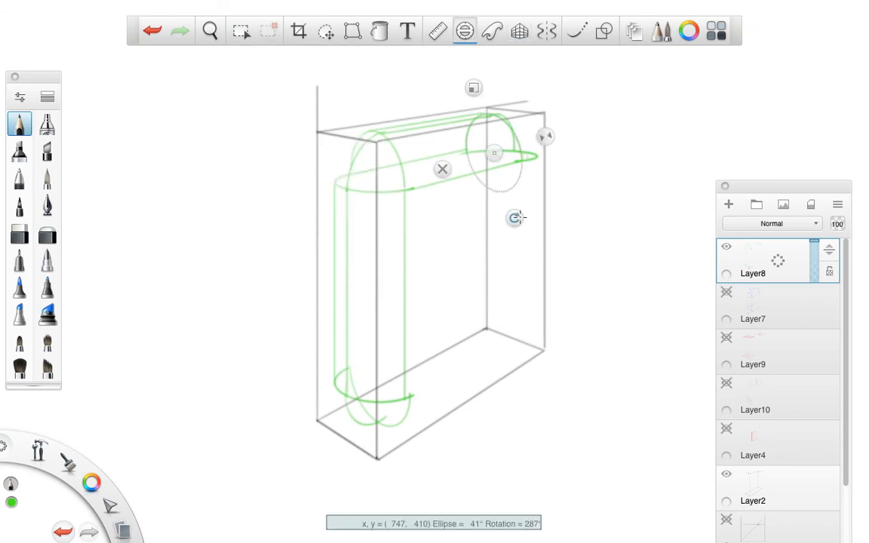
{"action": "left_click_drag", "start_coordinate": [494, 153], "coordinate": [431, 175]}
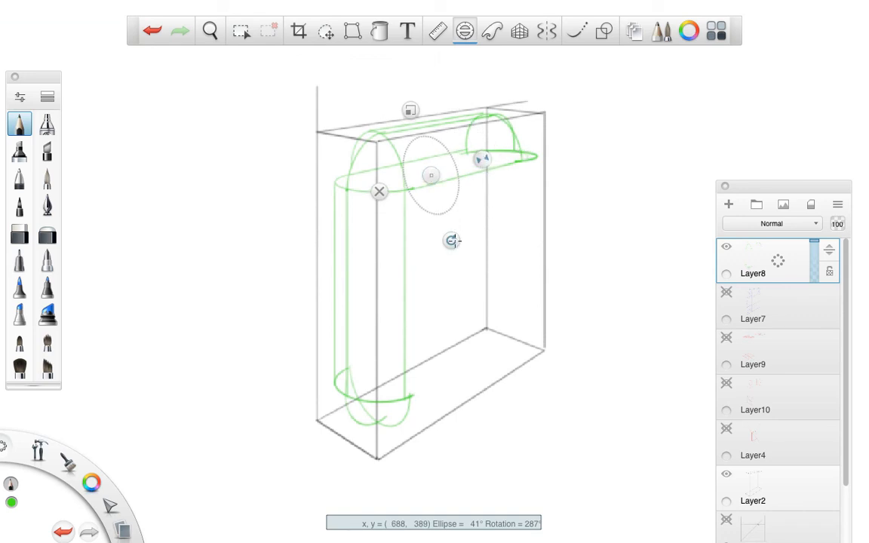
{"action": "left_click_drag", "start_coordinate": [451, 240], "coordinate": [407, 261]}
{"action": "left_click_drag", "start_coordinate": [431, 175], "coordinate": [377, 174]}
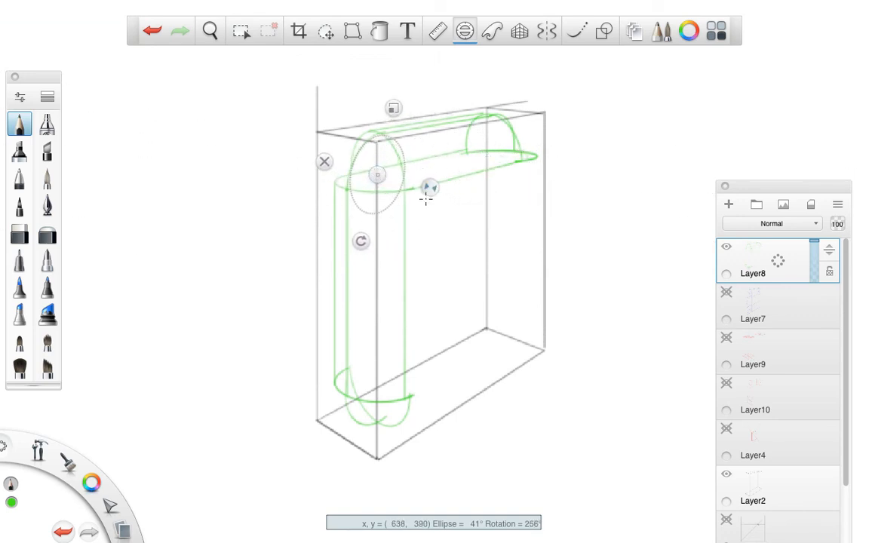
{"action": "left_click", "coordinate": [726, 292]}
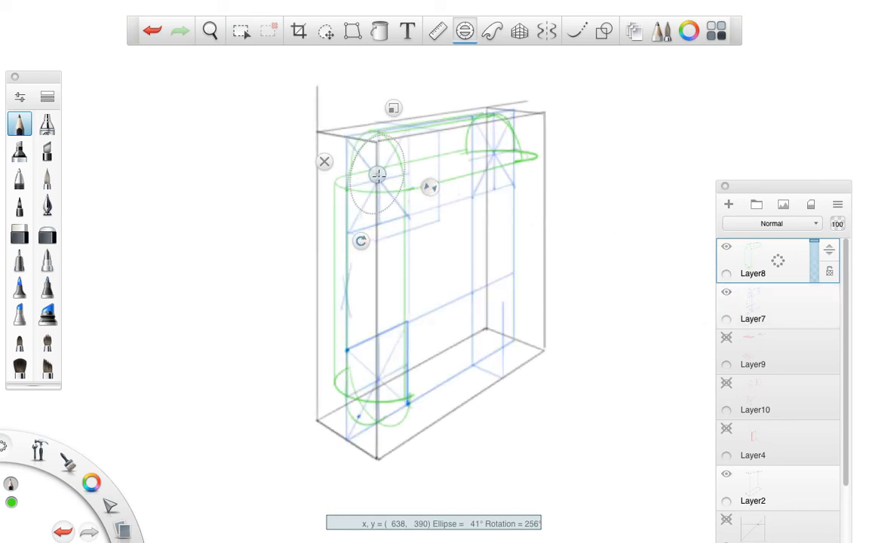
{"action": "left_click_drag", "start_coordinate": [377, 175], "coordinate": [377, 182]}
{"action": "left_click_drag", "start_coordinate": [394, 112], "coordinate": [392, 102]}
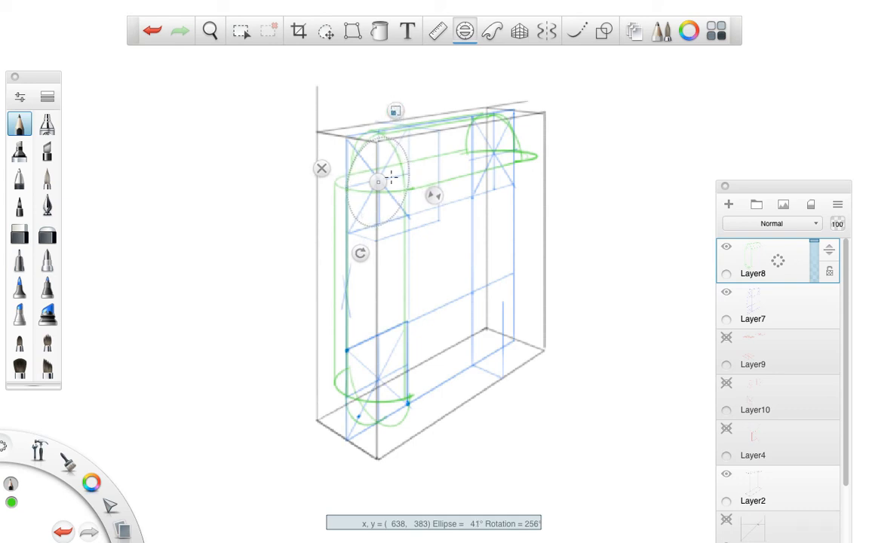
{"action": "left_click", "coordinate": [726, 292]}
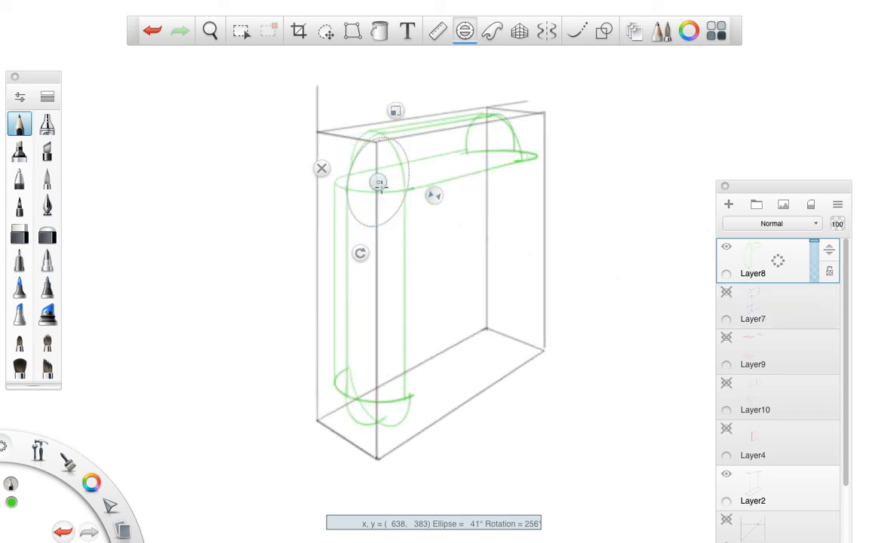
{"action": "left_click_drag", "start_coordinate": [378, 183], "coordinate": [366, 175]}
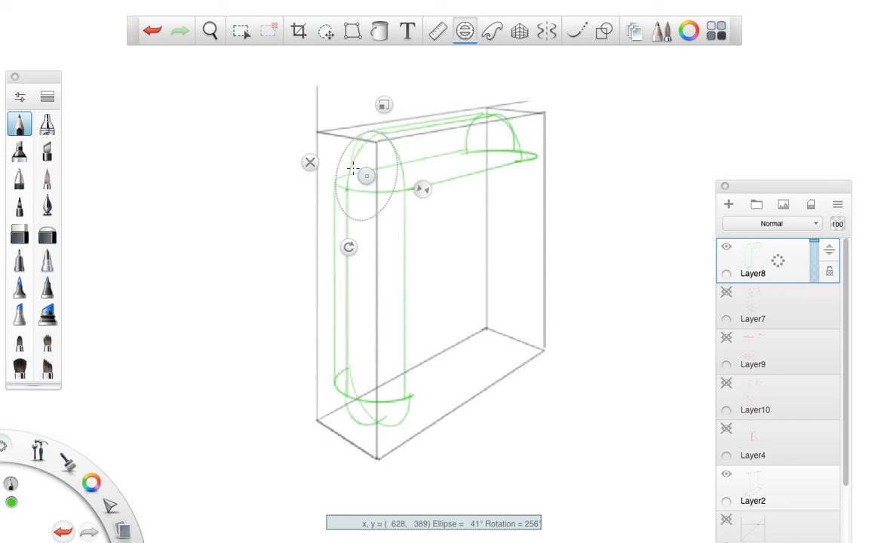
Trace the near upper corner as a heavier green arc, continuing the outline down the outermost vertical edge and along the top edge in perspective.
{"action": "mouse_move", "coordinate": [334, 189]}
{"action": "left_mouse_down"}
{"action": "mouse_move", "coordinate": [340, 155]}
{"action": "mouse_move", "coordinate": [368, 132]}
{"action": "left_mouse_up"}
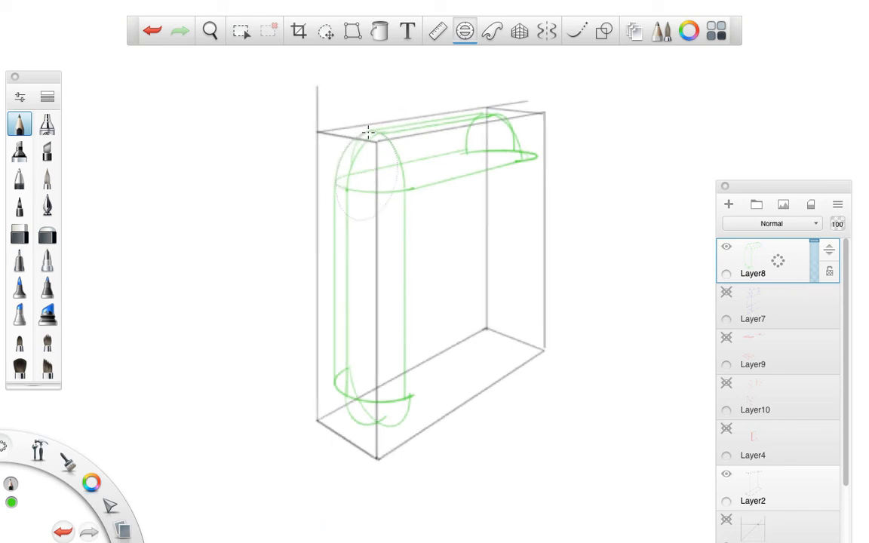
{"action": "mouse_move", "coordinate": [337, 179]}
{"action": "left_mouse_down"}
{"action": "mouse_move", "coordinate": [350, 142]}
{"action": "mouse_move", "coordinate": [373, 132]}
{"action": "left_mouse_up"}
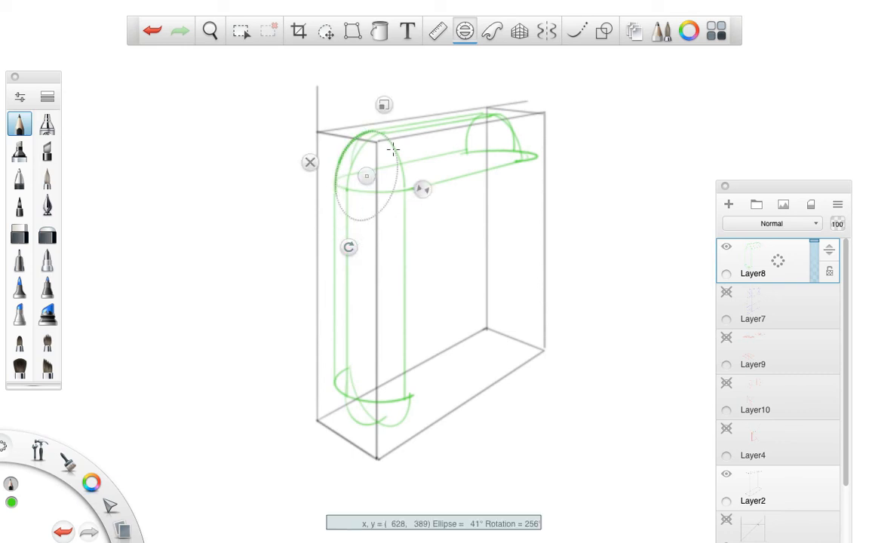
{"action": "left_click_drag", "start_coordinate": [367, 177], "coordinate": [365, 178]}
{"action": "left_click", "coordinate": [309, 164]}
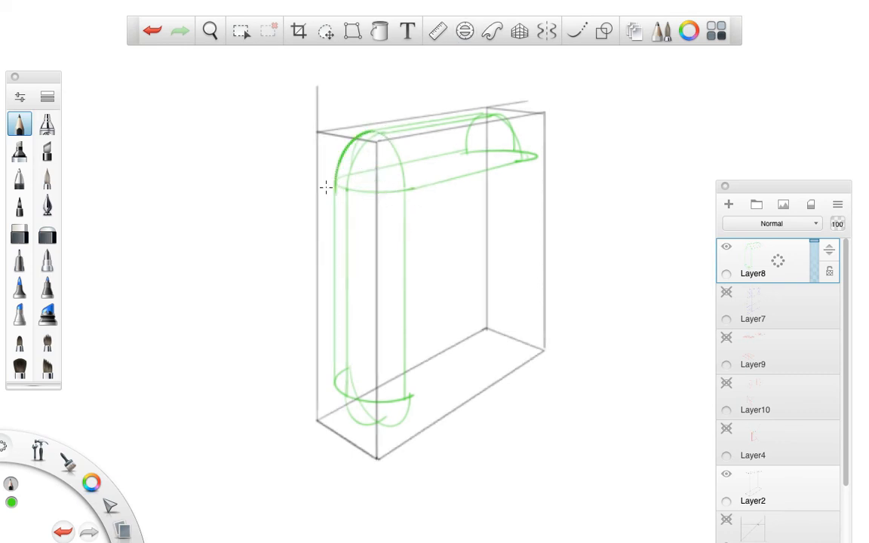
{"action": "left_click_drag", "start_coordinate": [334, 194], "coordinate": [347, 367]}
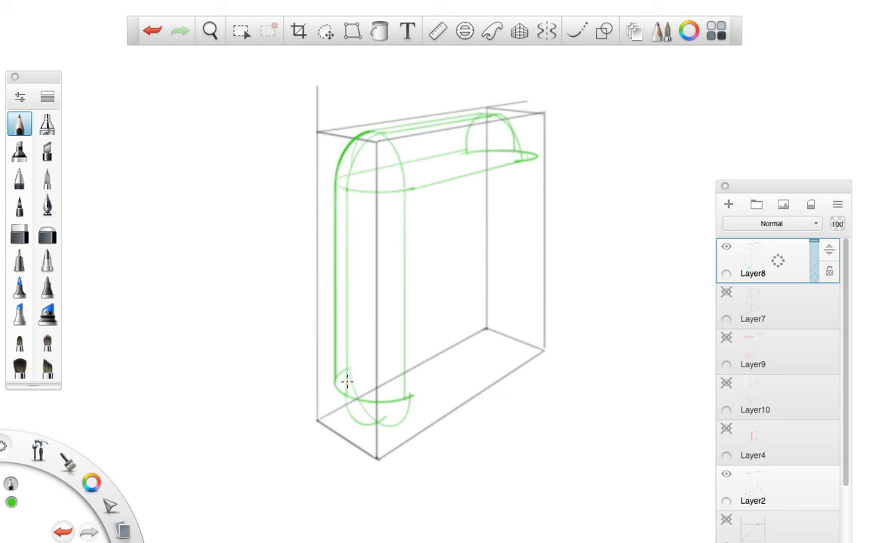
{"action": "left_click", "coordinate": [518, 32]}
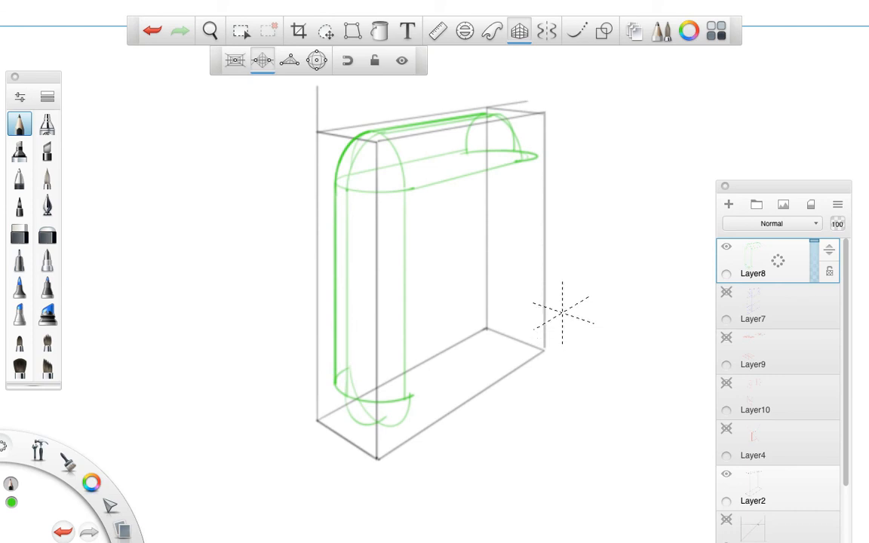
Fit the ellipse guide to the lower near square at 40° ellipse and 71° rotation, showing Layer7 only while aligning it.
{"action": "left_click", "coordinate": [465, 32]}
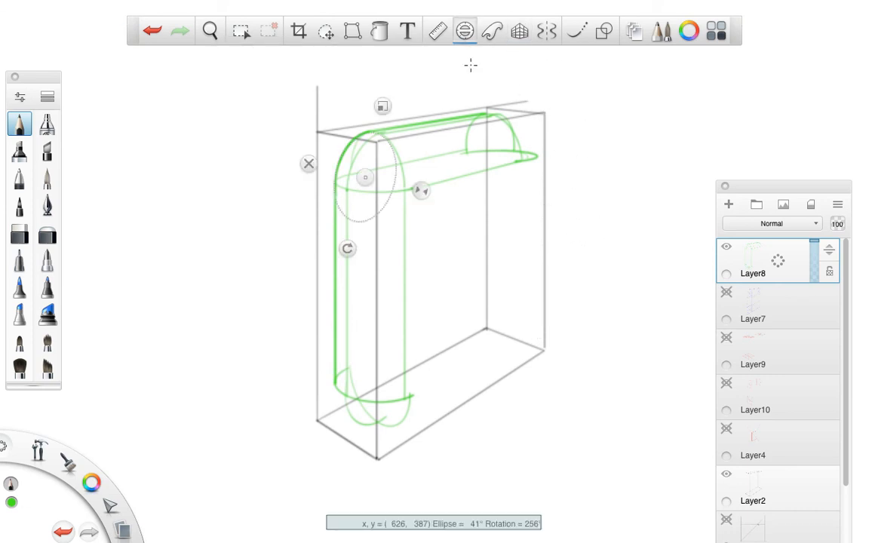
{"action": "left_click", "coordinate": [726, 292]}
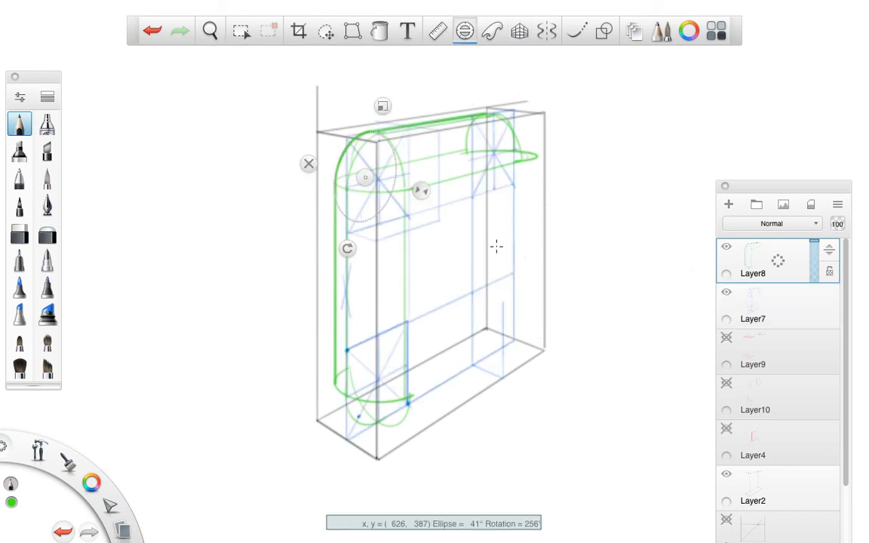
{"action": "left_click_drag", "start_coordinate": [364, 177], "coordinate": [379, 380]}
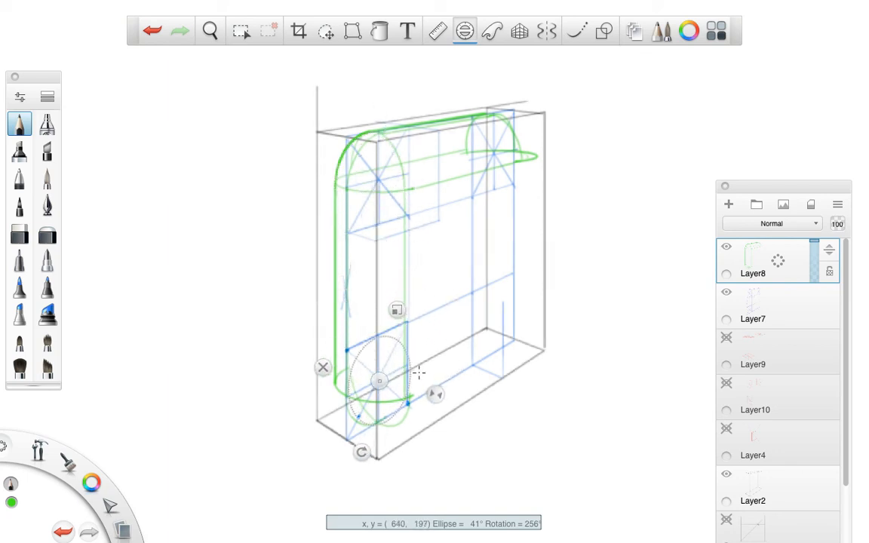
{"action": "left_click_drag", "start_coordinate": [364, 451], "coordinate": [408, 315]}
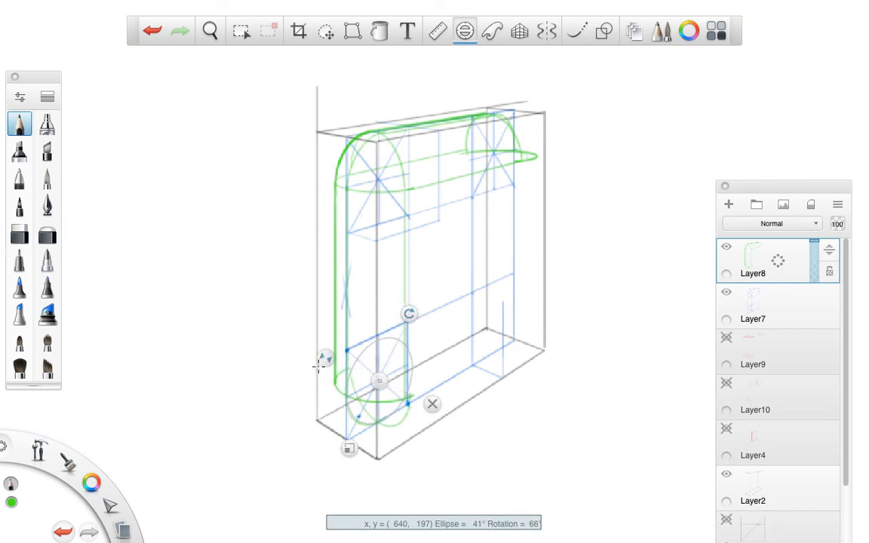
{"action": "left_click_drag", "start_coordinate": [320, 366], "coordinate": [324, 357]}
{"action": "left_click_drag", "start_coordinate": [408, 313], "coordinate": [402, 310]}
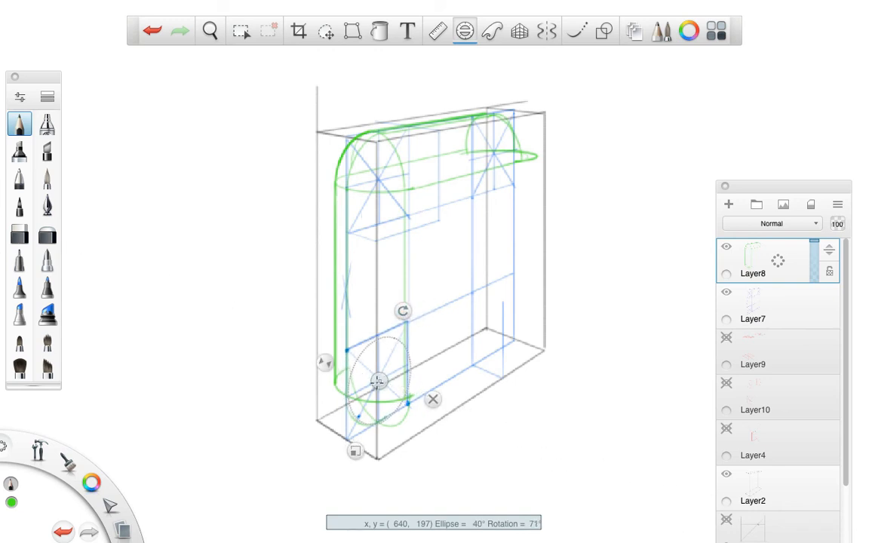
{"action": "left_click_drag", "start_coordinate": [377, 381], "coordinate": [375, 380]}
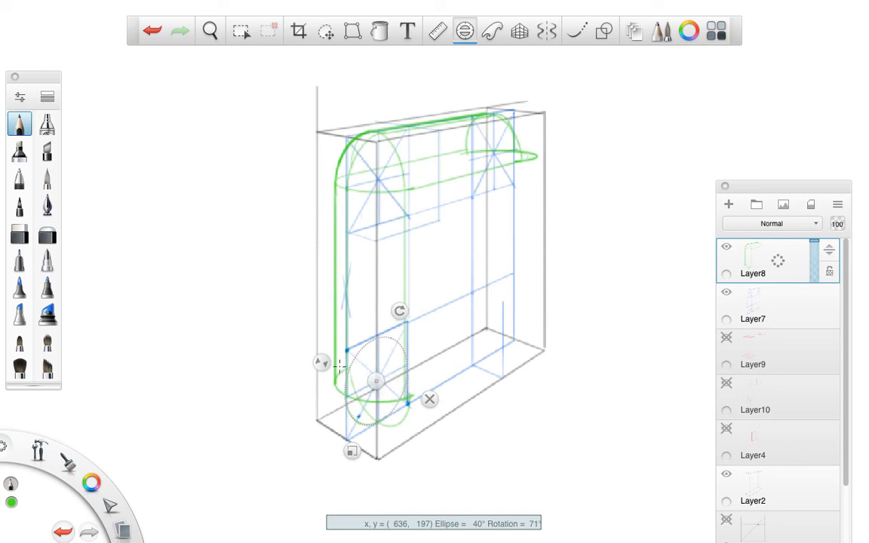
{"action": "left_click", "coordinate": [724, 293]}
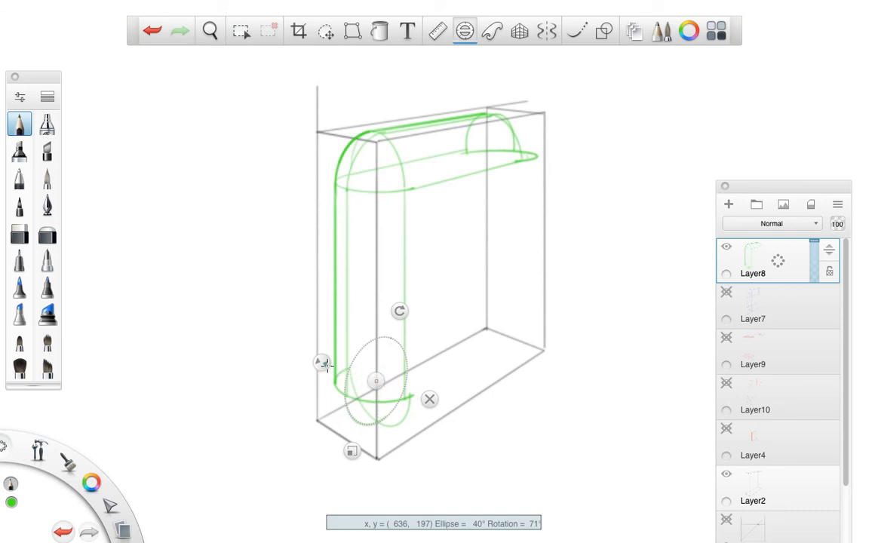
Widen the ellipse guide to 73° around the lower curves and trace the rounded lower near corner in green.
{"action": "left_click_drag", "start_coordinate": [322, 363], "coordinate": [312, 359]}
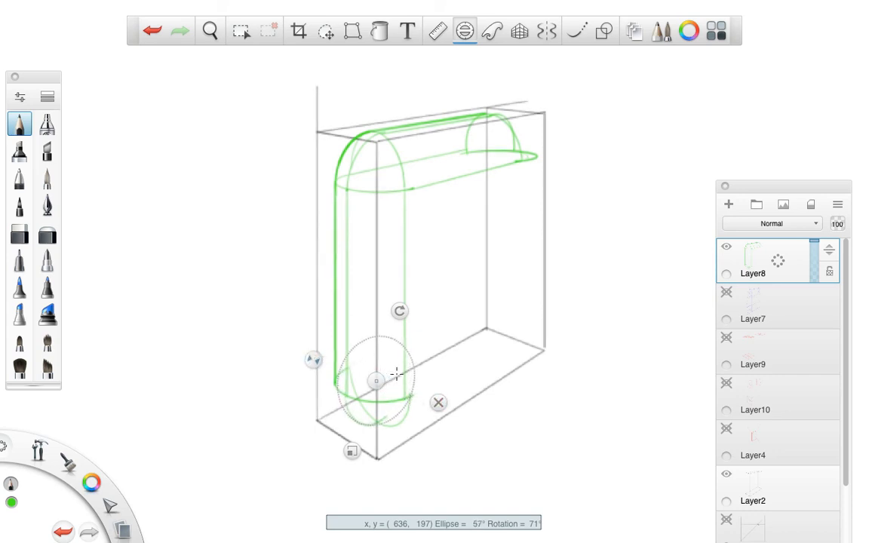
{"action": "left_click_drag", "start_coordinate": [376, 381], "coordinate": [382, 385]}
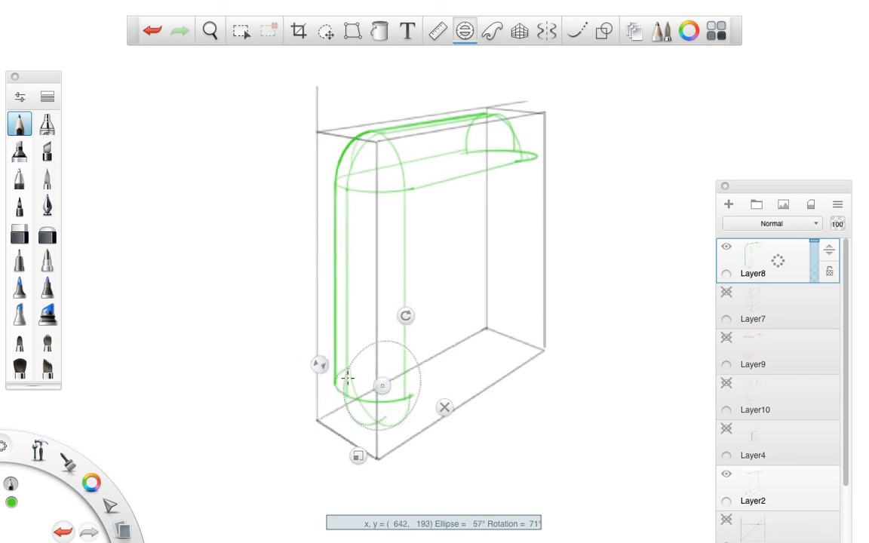
{"action": "left_click_drag", "start_coordinate": [319, 364], "coordinate": [310, 361]}
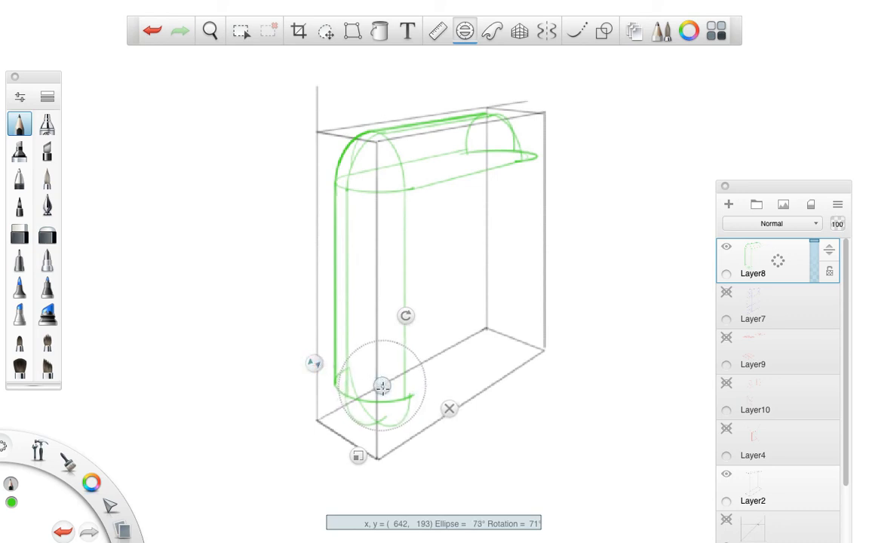
{"action": "left_click_drag", "start_coordinate": [381, 383], "coordinate": [379, 383]}
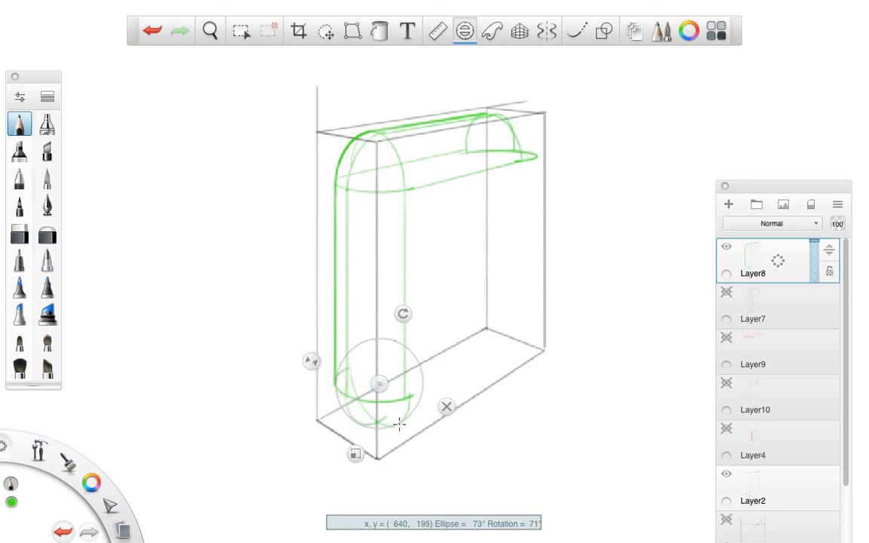
{"action": "left_click_drag", "start_coordinate": [333, 383], "coordinate": [335, 390]}
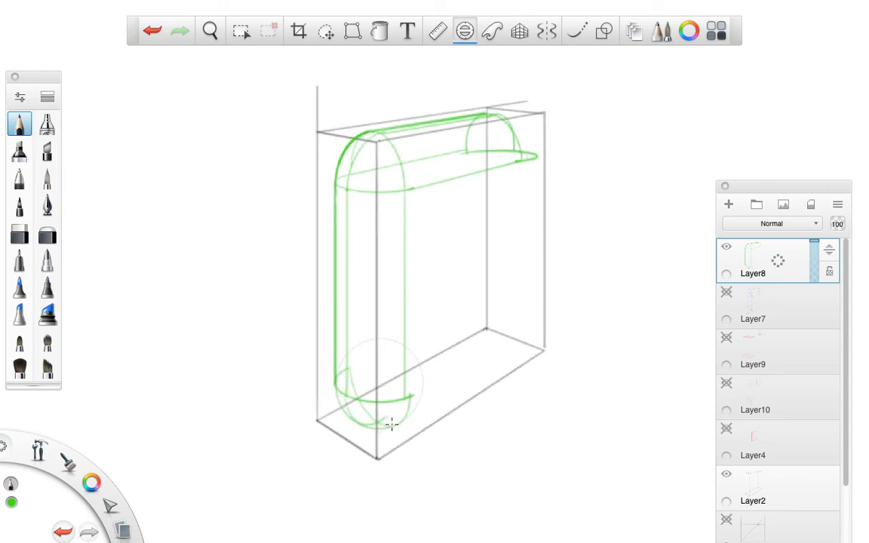
{"action": "mouse_move", "coordinate": [383, 429]}
{"action": "left_mouse_down"}
{"action": "mouse_move", "coordinate": [354, 424]}
{"action": "mouse_move", "coordinate": [337, 403]}
{"action": "mouse_move", "coordinate": [333, 377]}
{"action": "mouse_move", "coordinate": [350, 412]}
{"action": "mouse_move", "coordinate": [373, 425]}
{"action": "left_mouse_up"}
With the two-point perspective guide, draw two receding green lines from the lower curves and two verticals down from the far upper curves.
{"action": "left_click", "coordinate": [519, 31]}
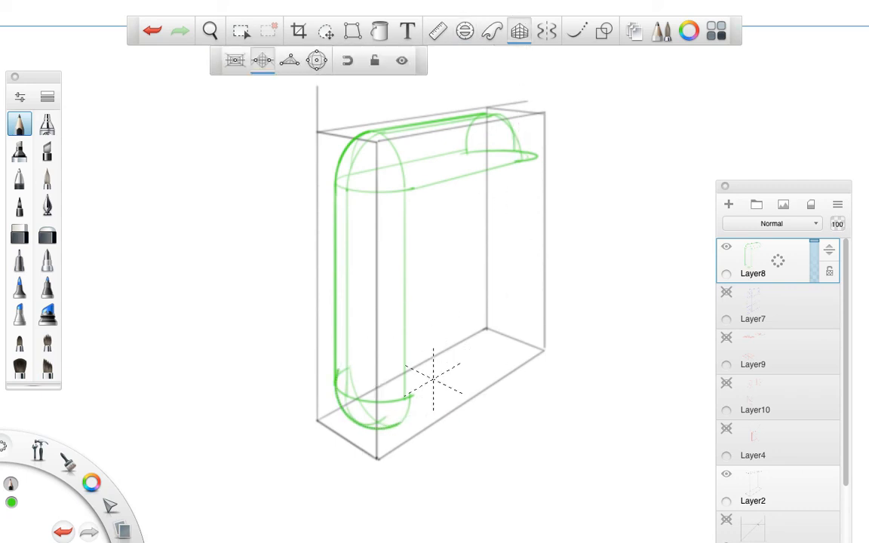
{"action": "left_click_drag", "start_coordinate": [381, 421], "coordinate": [497, 364]}
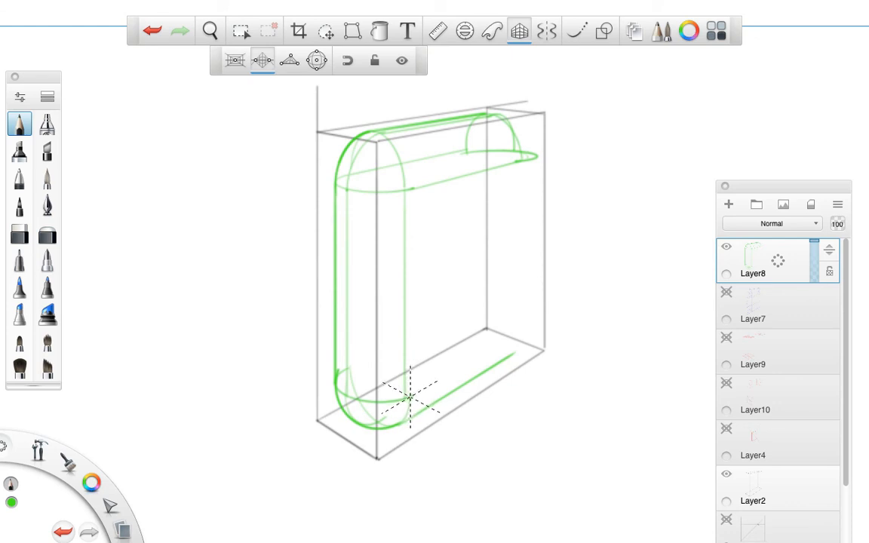
{"action": "left_click_drag", "start_coordinate": [411, 395], "coordinate": [514, 353]}
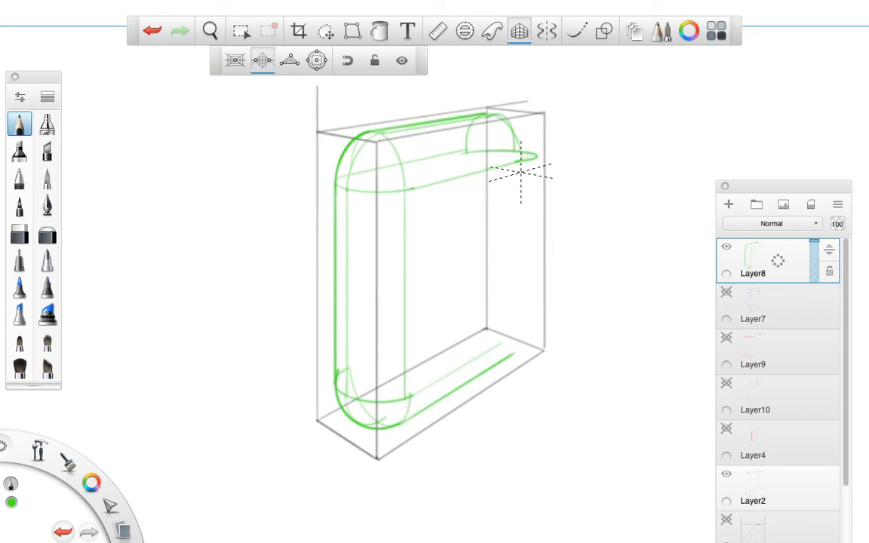
{"action": "left_click_drag", "start_coordinate": [519, 163], "coordinate": [520, 256]}
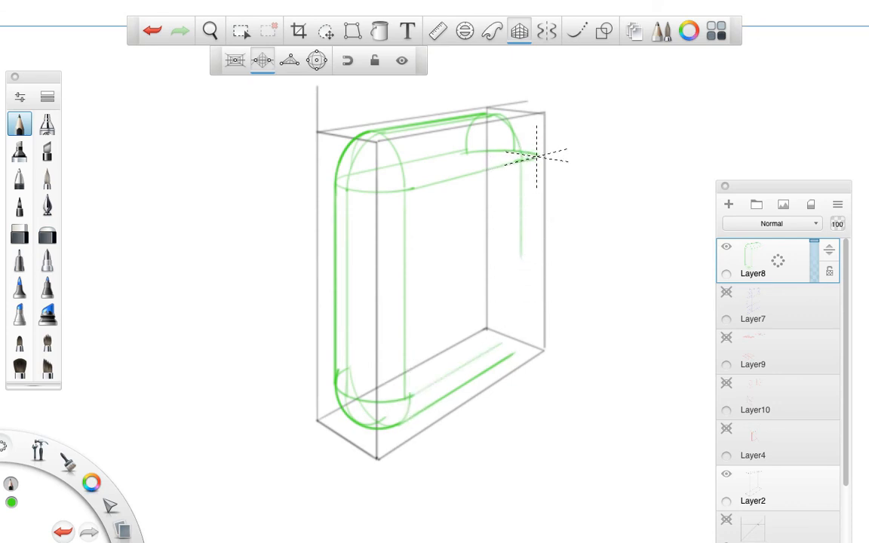
{"action": "left_click_drag", "start_coordinate": [535, 156], "coordinate": [536, 279]}
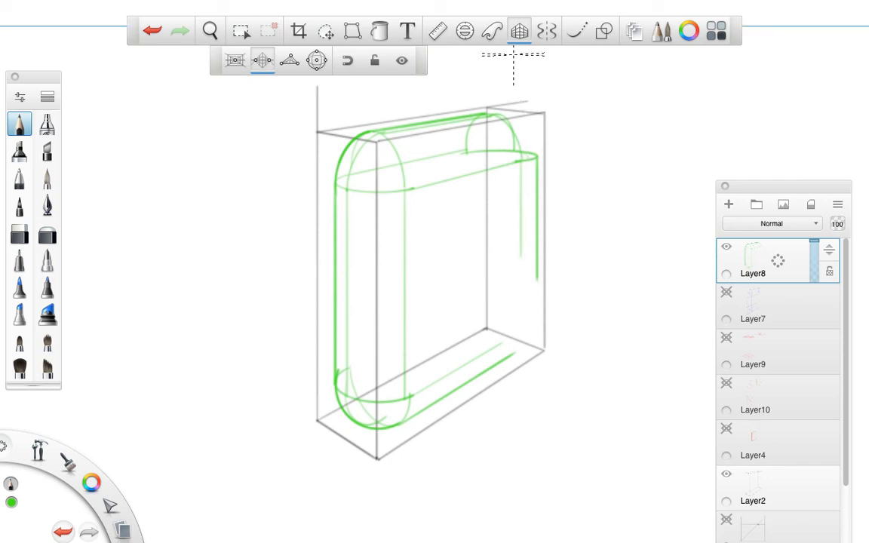
Fit the ellipse guide to the far upper corner at 73° ellipse and 72° rotation, trace its outer green arc, and close the guide.
{"action": "left_click", "coordinate": [468, 33]}
{"action": "left_click_drag", "start_coordinate": [407, 350], "coordinate": [496, 168]}
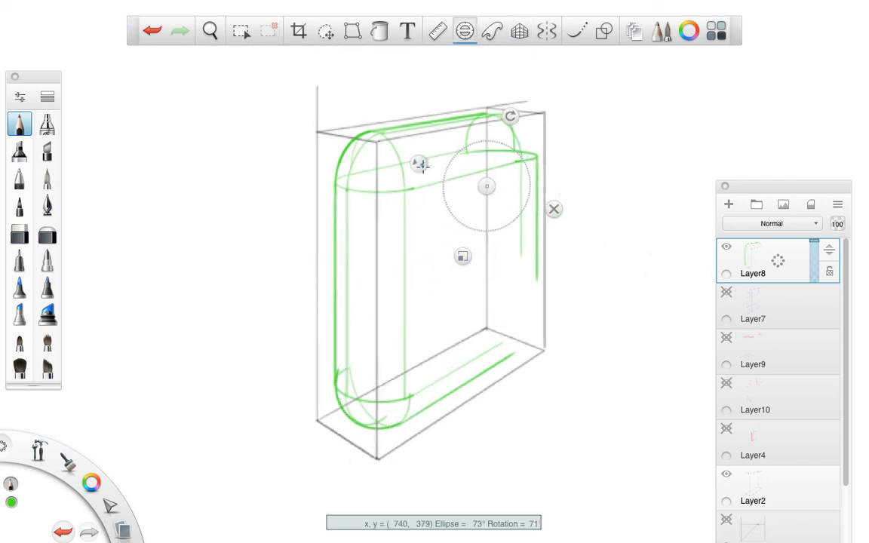
{"action": "left_click_drag", "start_coordinate": [517, 113], "coordinate": [509, 138]}
{"action": "left_click_drag", "start_coordinate": [486, 186], "coordinate": [485, 153]}
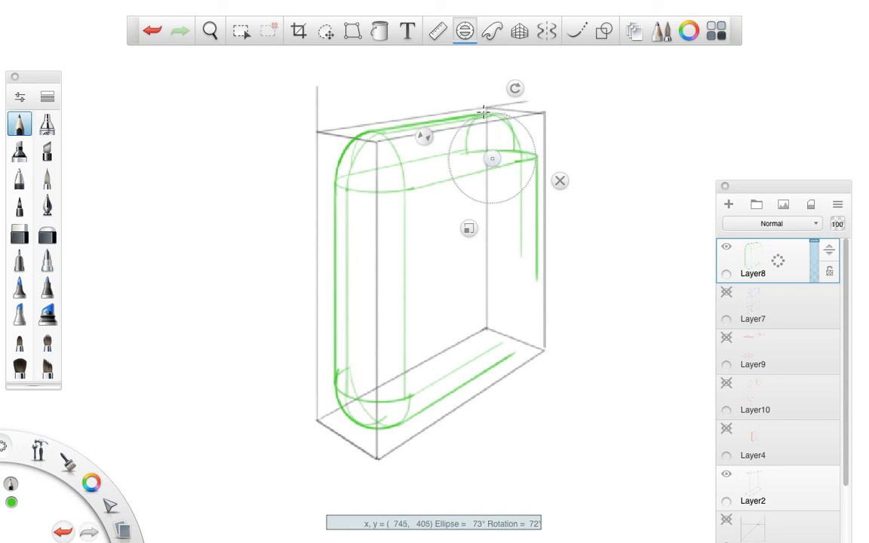
{"action": "mouse_move", "coordinate": [484, 113]}
{"action": "left_mouse_down"}
{"action": "mouse_move", "coordinate": [512, 117]}
{"action": "mouse_move", "coordinate": [532, 153]}
{"action": "left_mouse_up"}
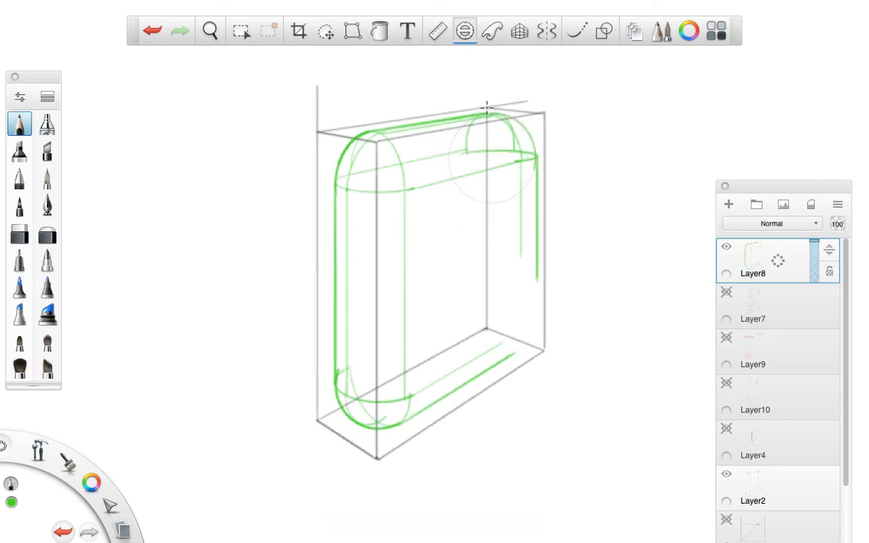
{"action": "mouse_move", "coordinate": [486, 107]}
{"action": "left_mouse_down"}
{"action": "mouse_move", "coordinate": [526, 159]}
{"action": "mouse_move", "coordinate": [530, 141]}
{"action": "left_mouse_up"}
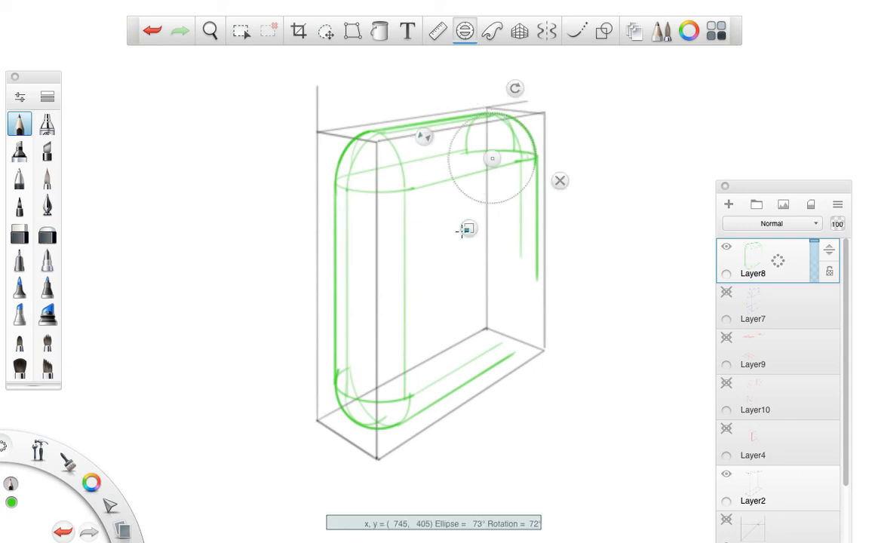
{"action": "left_click", "coordinate": [559, 181]}
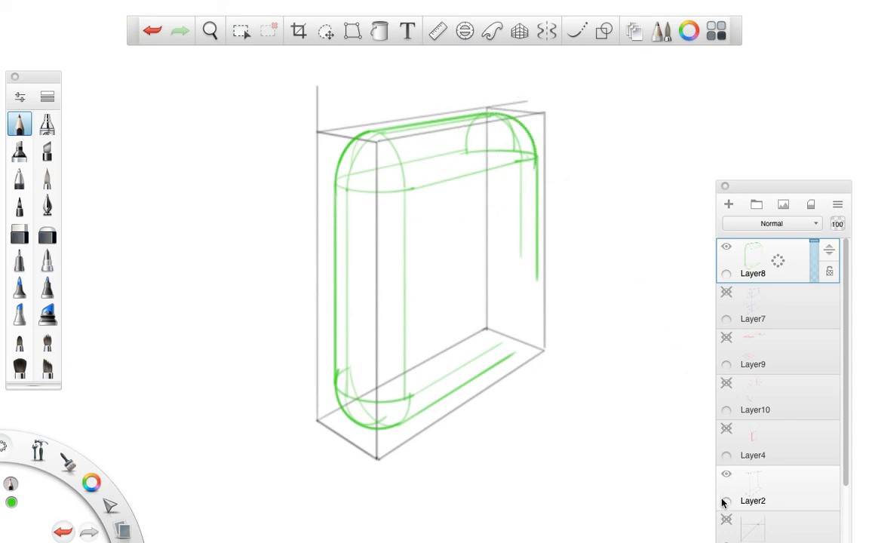
Hide Layer2 to leave only the green rounded form, and reframe the drawing at a smaller scale.
{"action": "left_click", "coordinate": [726, 474]}
{"action": "key", "text": "space"}
{"action": "left_click_drag", "start_coordinate": [614, 177], "coordinate": [592, 193]}
{"action": "left_click_drag", "start_coordinate": [605, 235], "coordinate": [554, 254]}
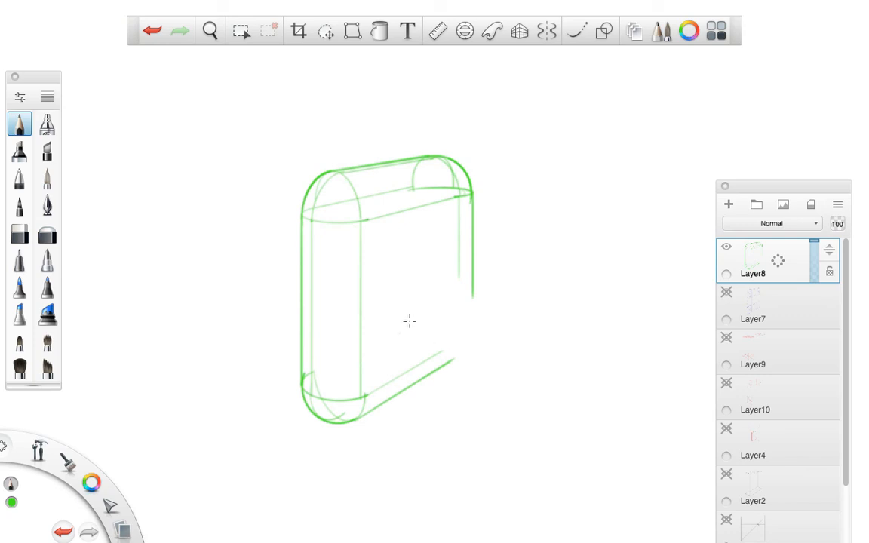
Erase the hidden construction curves and lines inside the rounded top and lower corner of the green form.
{"action": "left_click", "coordinate": [20, 236]}
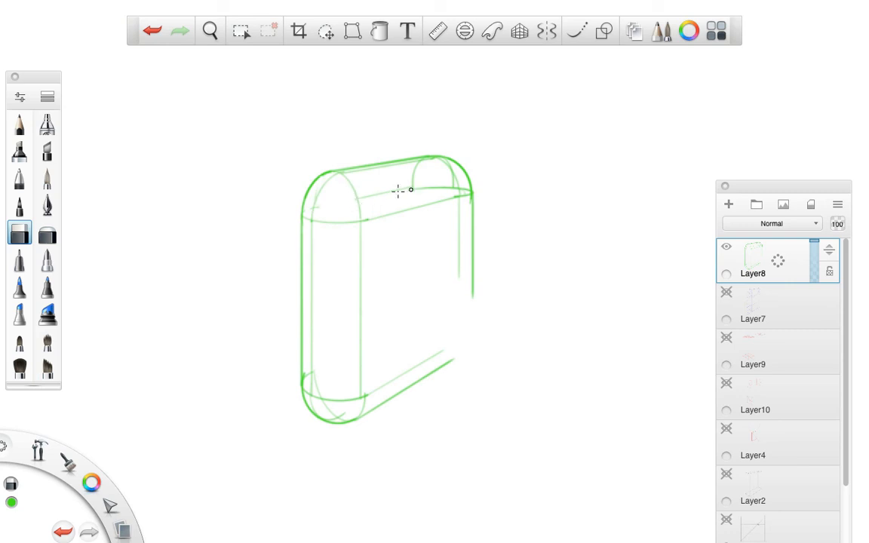
{"action": "mouse_move", "coordinate": [398, 190]}
{"action": "left_mouse_down"}
{"action": "mouse_move", "coordinate": [362, 199]}
{"action": "mouse_move", "coordinate": [420, 186]}
{"action": "left_mouse_up"}
{"action": "left_click_drag", "start_coordinate": [451, 184], "coordinate": [417, 190]}
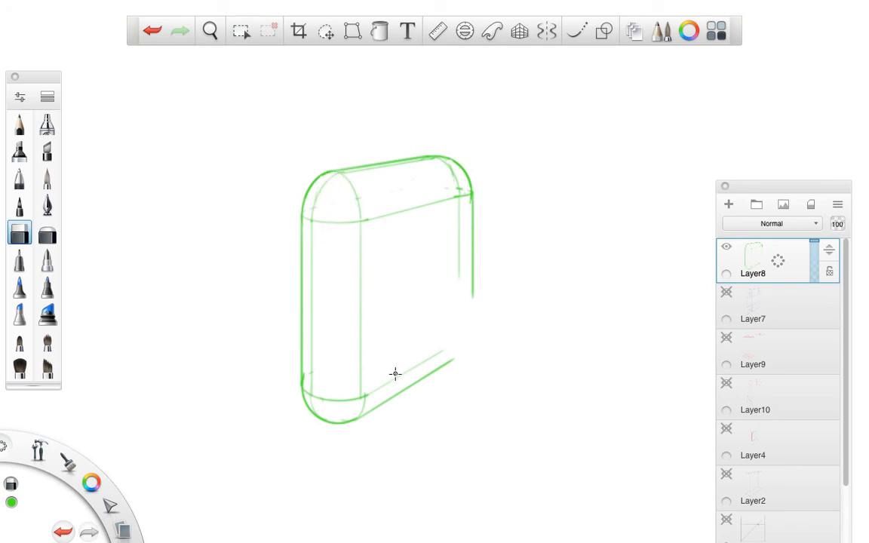
Reveal Layer3 and Layer2 to compare the green rounded form with its original box construction.
{"action": "key", "text": "space"}
{"action": "left_click_drag", "start_coordinate": [522, 181], "coordinate": [470, 222]}
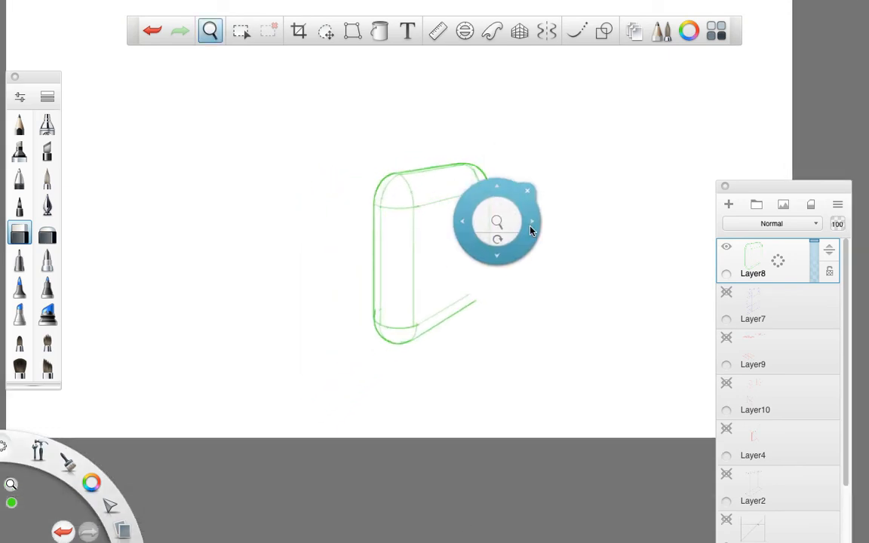
{"action": "left_click_drag", "start_coordinate": [538, 237], "coordinate": [617, 313]}
{"action": "left_click", "coordinate": [520, 32]}
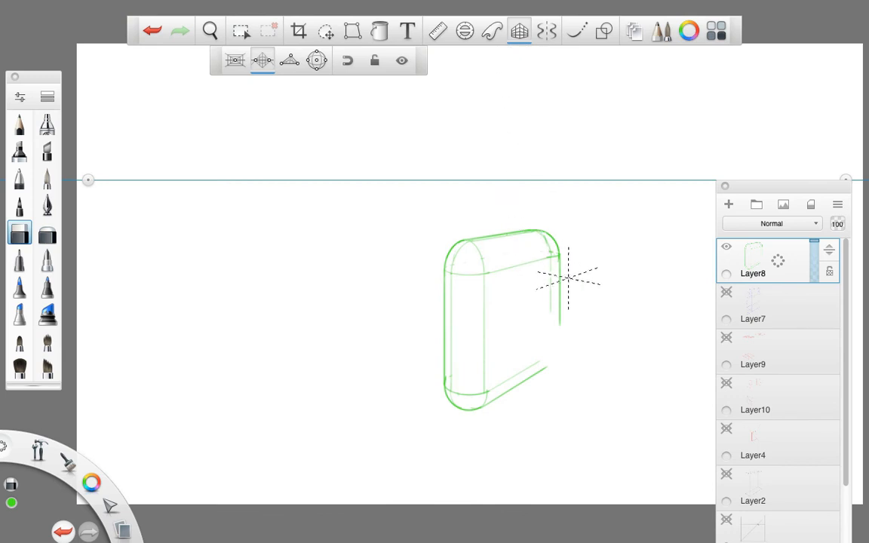
{"action": "left_click_drag", "start_coordinate": [768, 187], "coordinate": [738, 83]}
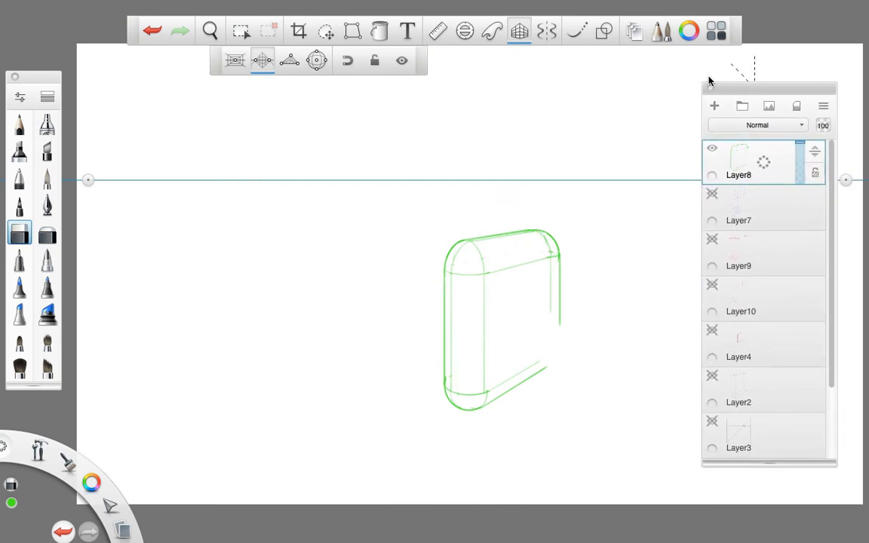
{"action": "left_click", "coordinate": [464, 31]}
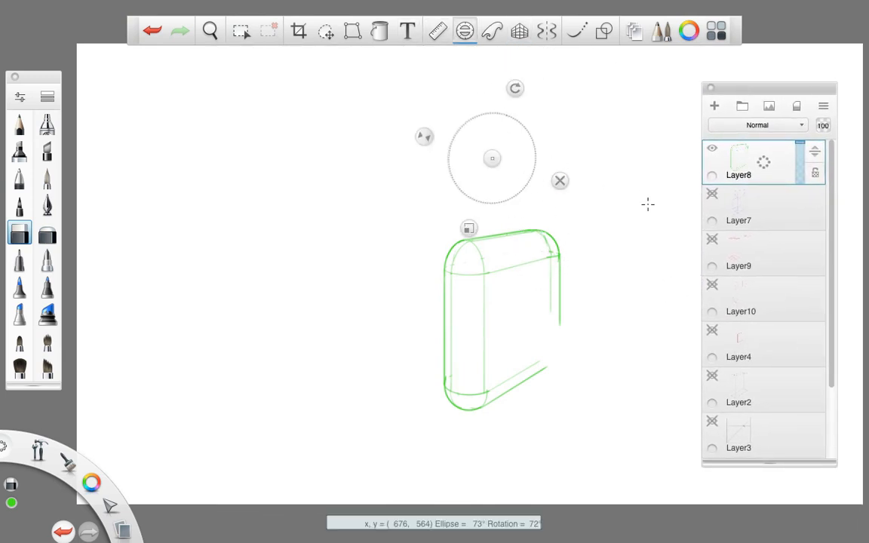
{"action": "left_click", "coordinate": [711, 420]}
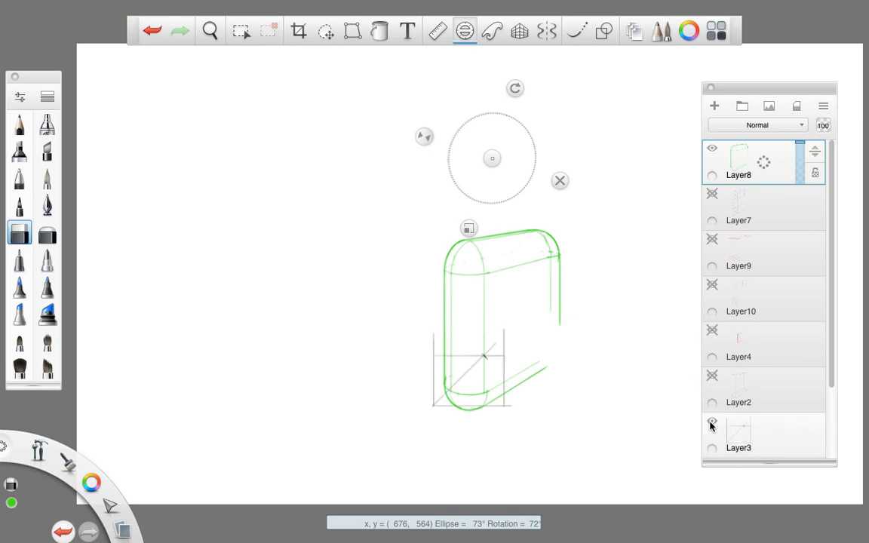
{"action": "left_click", "coordinate": [712, 377]}
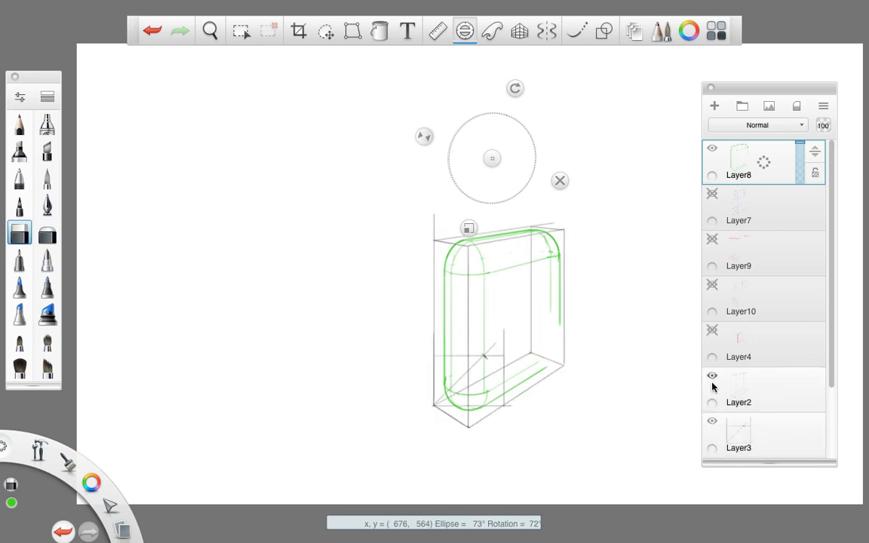
With the two-point perspective guide, mark the left vanishing point with green pencil and draw a line receding from the form to it.
{"action": "left_click", "coordinate": [519, 31]}
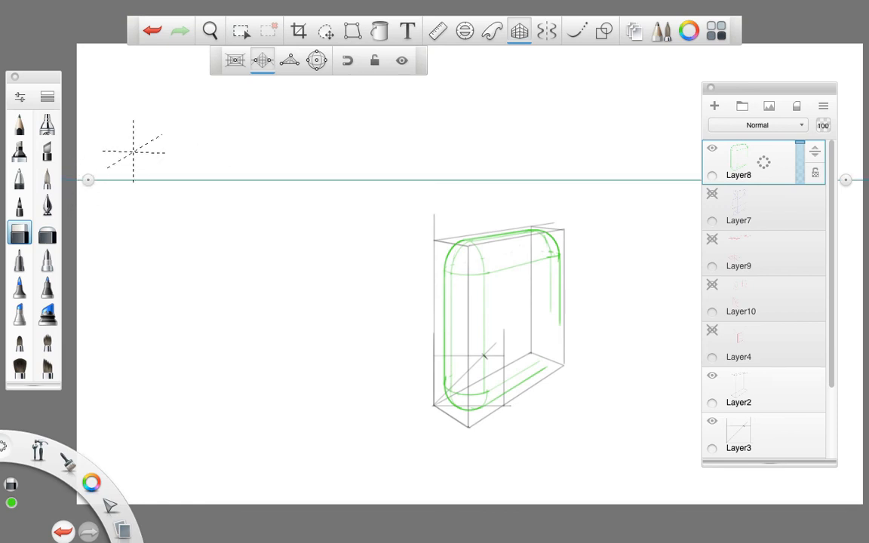
{"action": "left_click", "coordinate": [19, 123]}
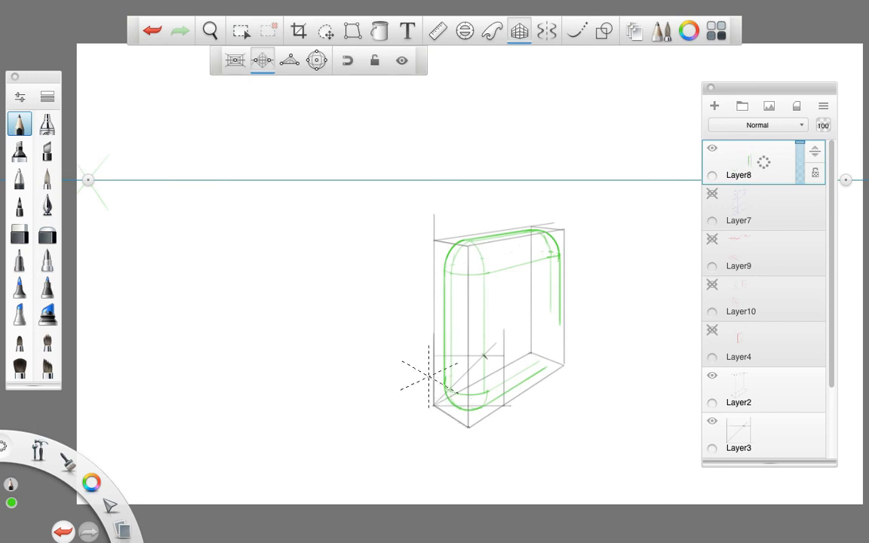
{"action": "left_click_drag", "start_coordinate": [413, 252], "coordinate": [93, 185]}
Show Layer7 and hide Layer2 and Layer3, leaving only the blue construction squares beneath the green Layer8 form.
{"action": "left_click", "coordinate": [711, 194]}
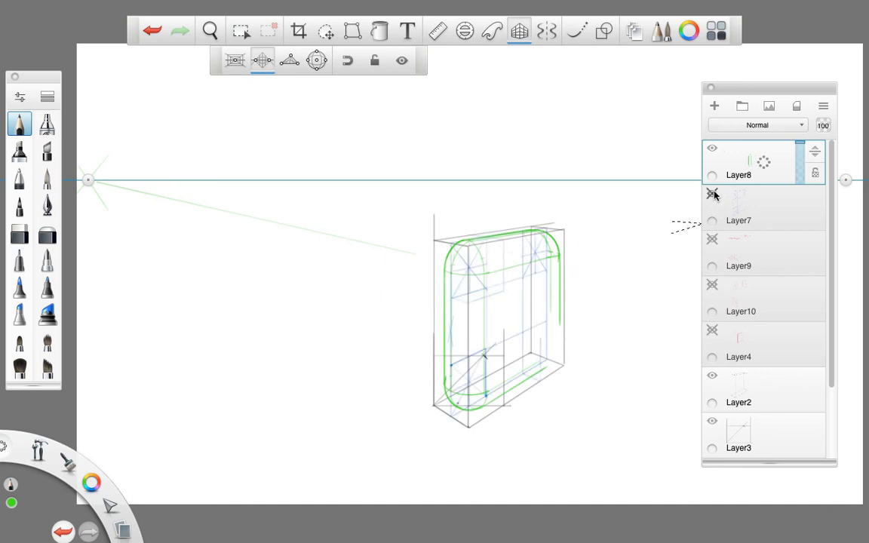
{"action": "left_click", "coordinate": [715, 150]}
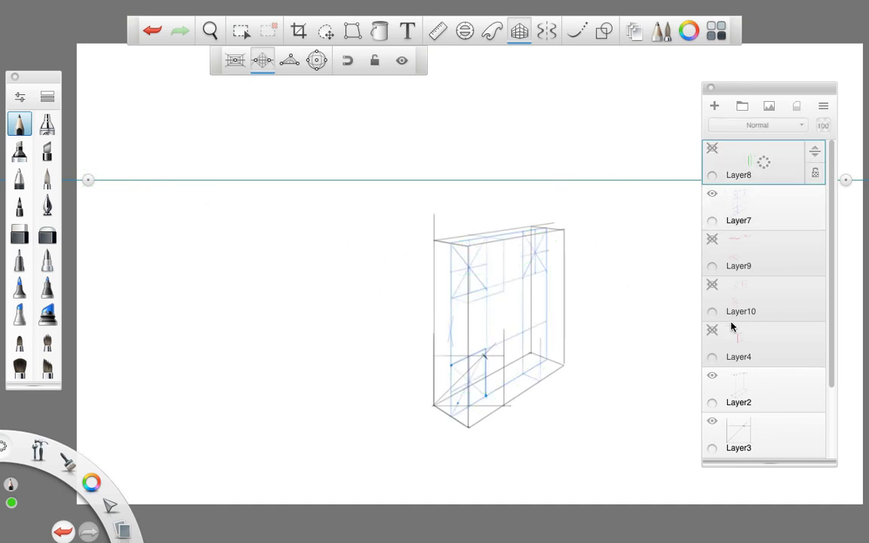
{"action": "left_click", "coordinate": [711, 375]}
{"action": "left_click", "coordinate": [712, 422]}
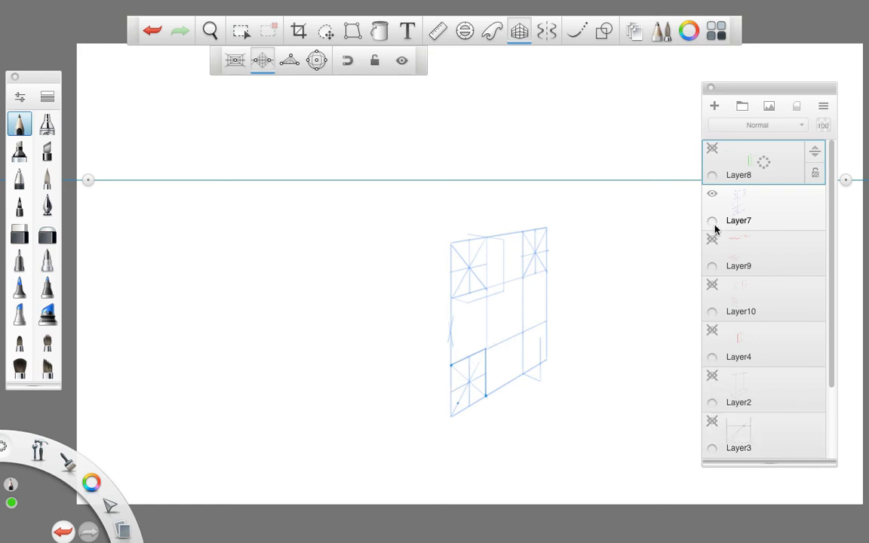
{"action": "left_click", "coordinate": [712, 148]}
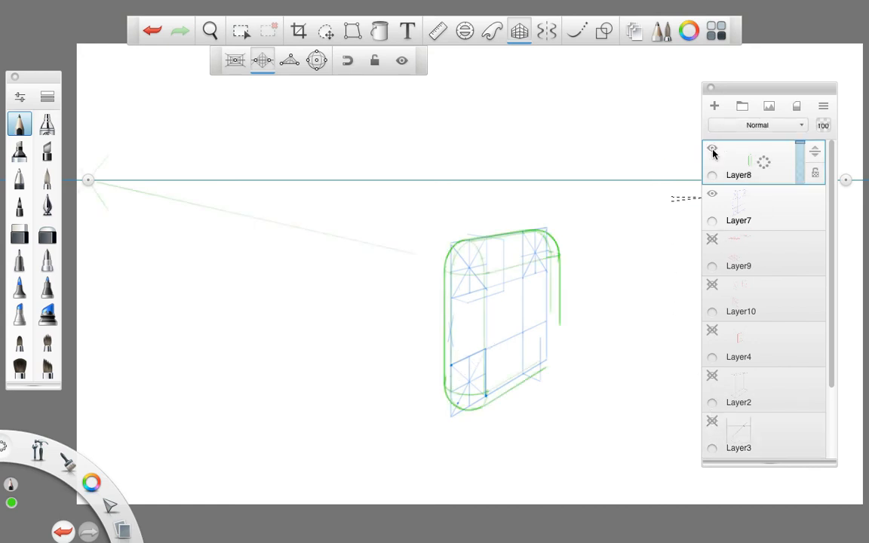
Place the ellipse guide over the blue square at the upper near corner and rotate it to 76°.
{"action": "left_click", "coordinate": [464, 33]}
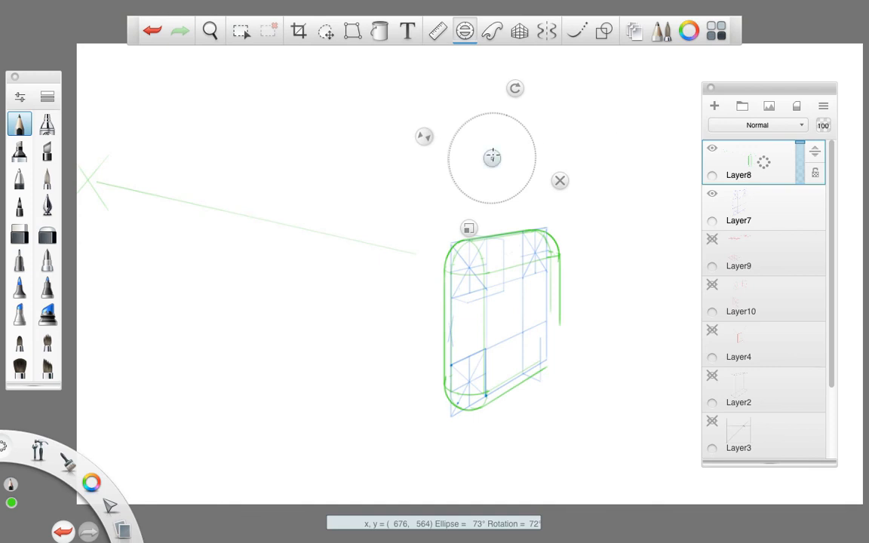
{"action": "mouse_move", "coordinate": [447, 145]}
{"action": "left_mouse_down"}
{"action": "mouse_move", "coordinate": [439, 250]}
{"action": "mouse_move", "coordinate": [424, 264]}
{"action": "left_mouse_up"}
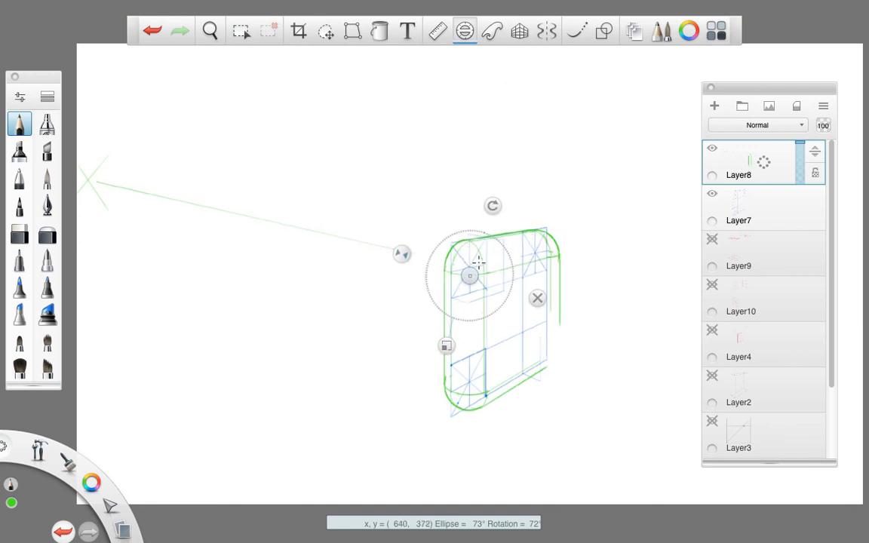
{"action": "key", "text": "space"}
{"action": "mouse_move", "coordinate": [483, 261]}
{"action": "left_mouse_down"}
{"action": "mouse_move", "coordinate": [587, 213]}
{"action": "mouse_move", "coordinate": [574, 209]}
{"action": "mouse_move", "coordinate": [472, 248]}
{"action": "left_mouse_up"}
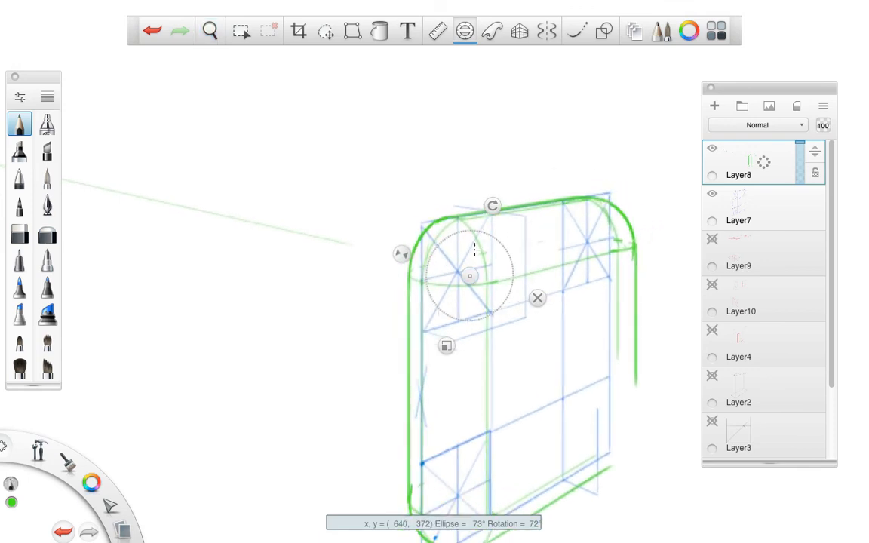
{"action": "left_click_drag", "start_coordinate": [491, 204], "coordinate": [488, 237]}
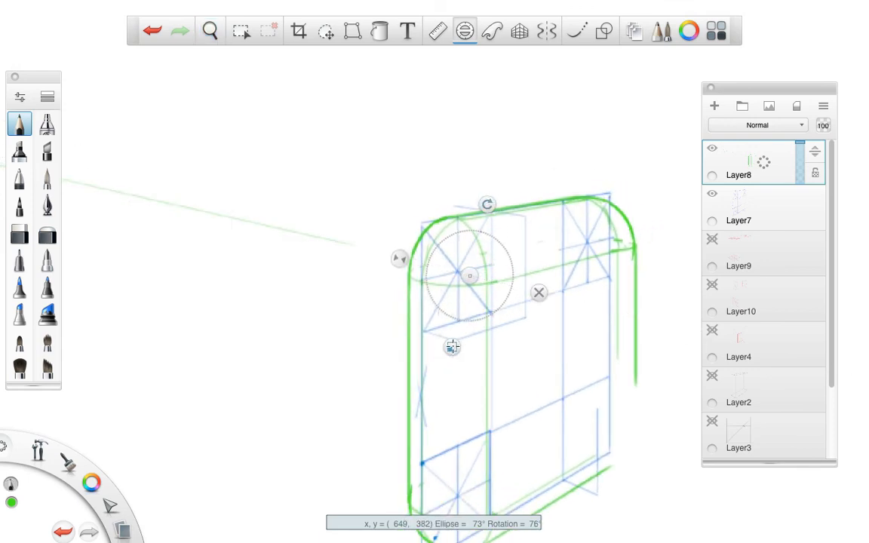
{"action": "left_click_drag", "start_coordinate": [469, 276], "coordinate": [467, 266]}
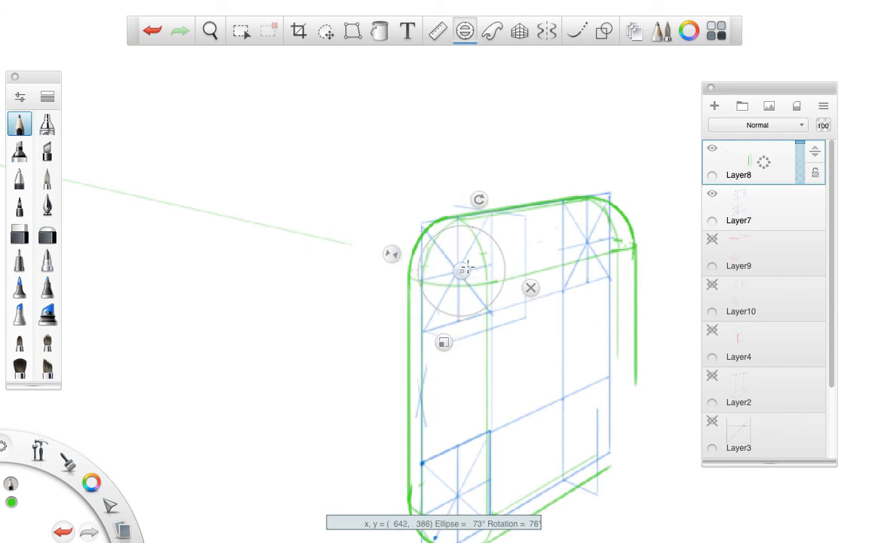
Fit the guide inside the blue upper near-corner square at 40° ellipse and 77° rotation, and close it.
{"action": "left_click_drag", "start_coordinate": [392, 254], "coordinate": [401, 257]}
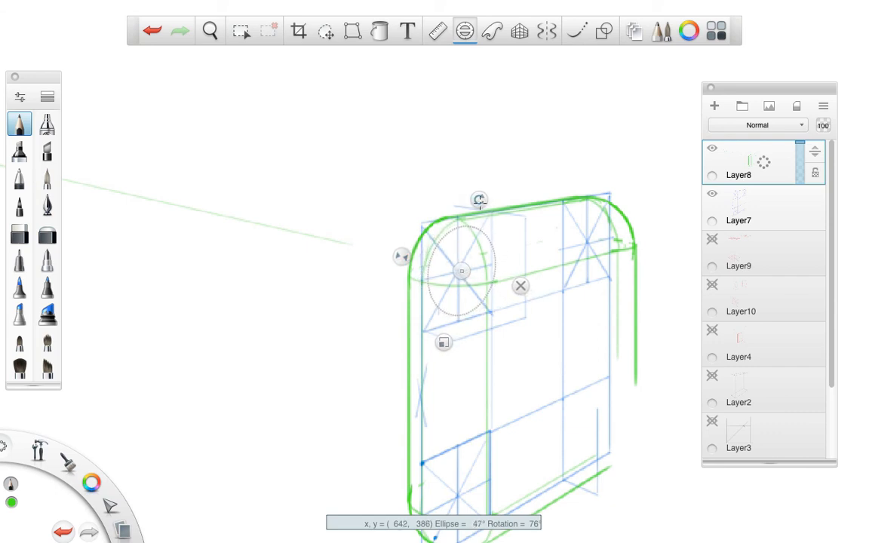
{"action": "left_click_drag", "start_coordinate": [479, 200], "coordinate": [483, 193]}
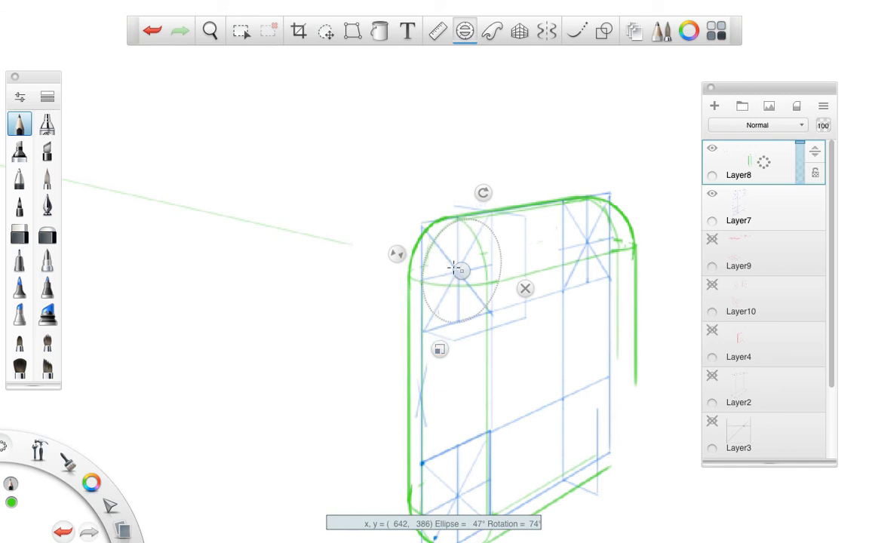
{"action": "left_click_drag", "start_coordinate": [483, 193], "coordinate": [478, 181]}
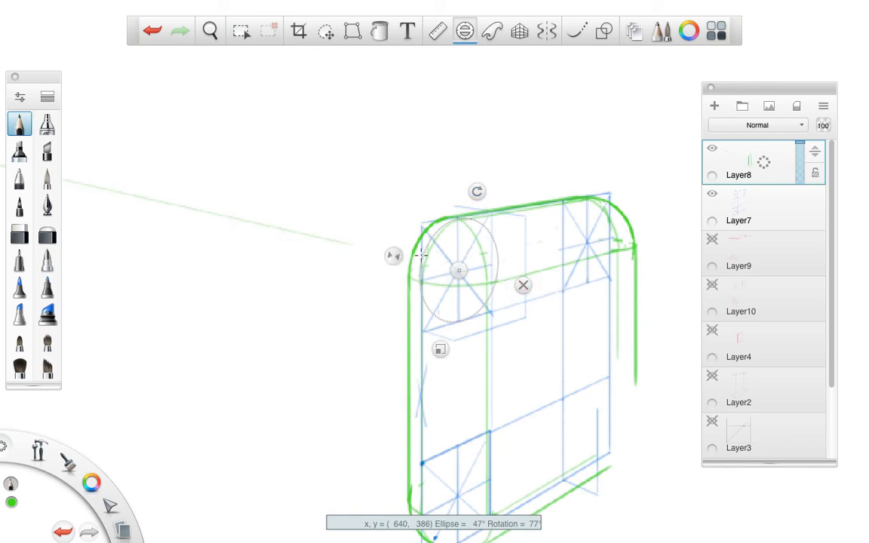
{"action": "left_click_drag", "start_coordinate": [393, 256], "coordinate": [398, 258]}
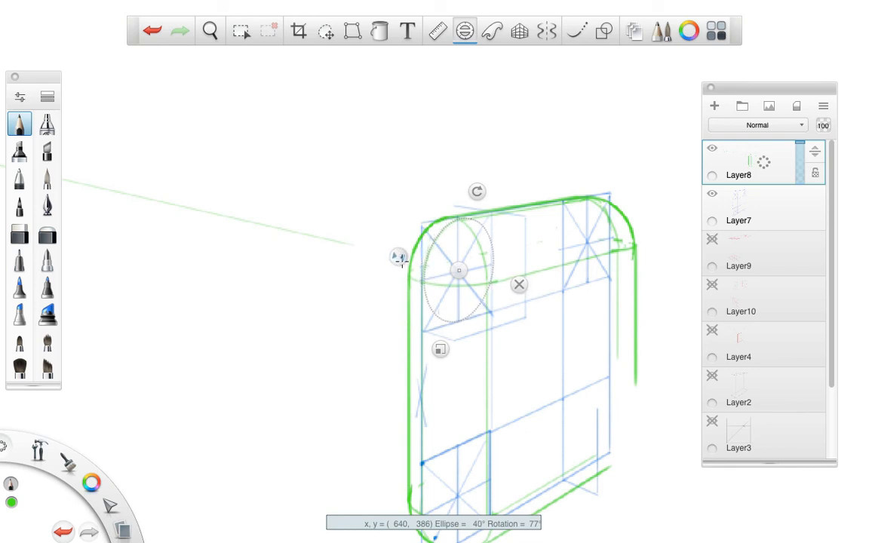
{"action": "left_click_drag", "start_coordinate": [459, 271], "coordinate": [457, 271]}
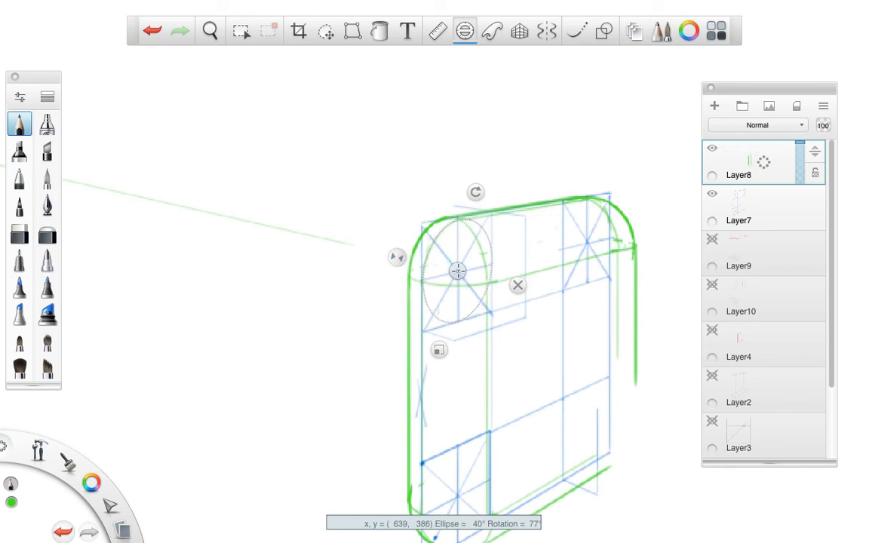
{"action": "left_click_drag", "start_coordinate": [480, 195], "coordinate": [477, 194]}
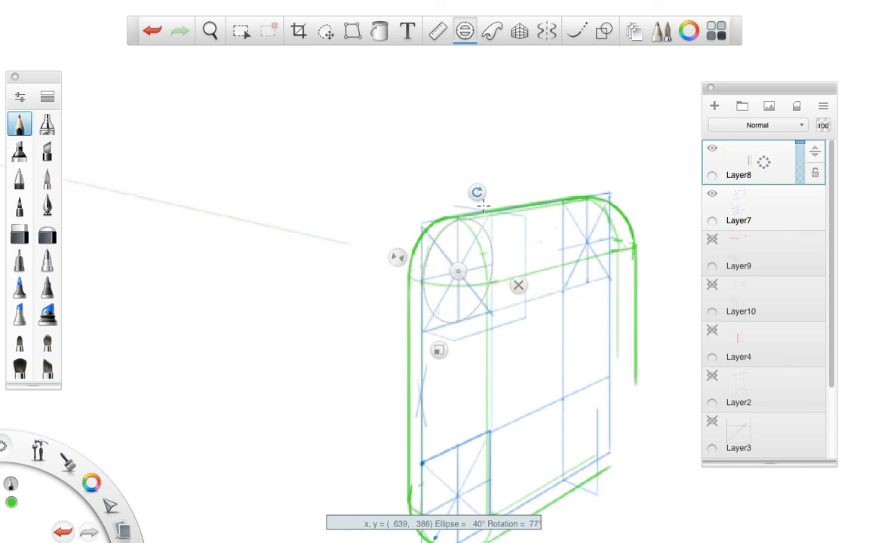
{"action": "left_click", "coordinate": [518, 285]}
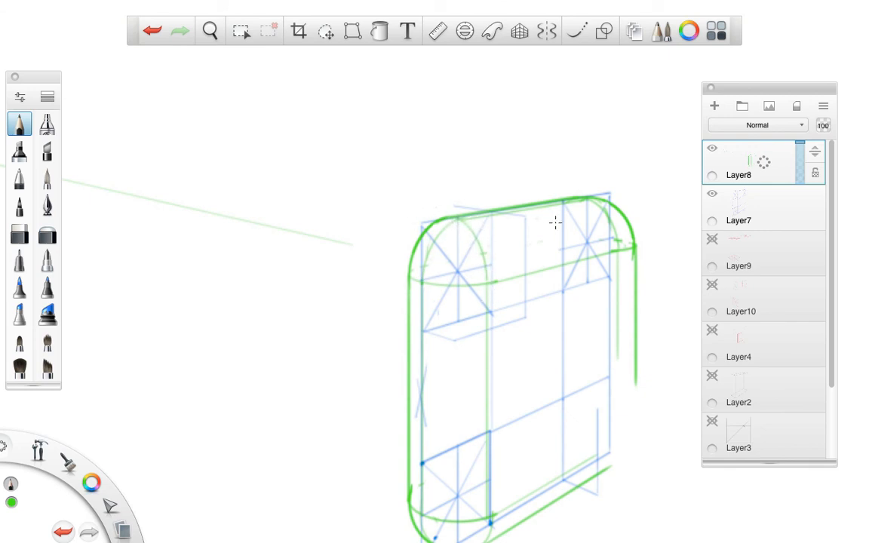
With the two-point perspective guide, draw a green line from beside the form to the right vanishing point.
{"action": "key", "text": "space"}
{"action": "mouse_move", "coordinate": [560, 199]}
{"action": "left_mouse_down"}
{"action": "mouse_move", "coordinate": [490, 251]}
{"action": "mouse_move", "coordinate": [483, 282]}
{"action": "mouse_move", "coordinate": [277, 322]}
{"action": "mouse_move", "coordinate": [305, 289]}
{"action": "left_mouse_up"}
{"action": "left_click", "coordinate": [520, 31]}
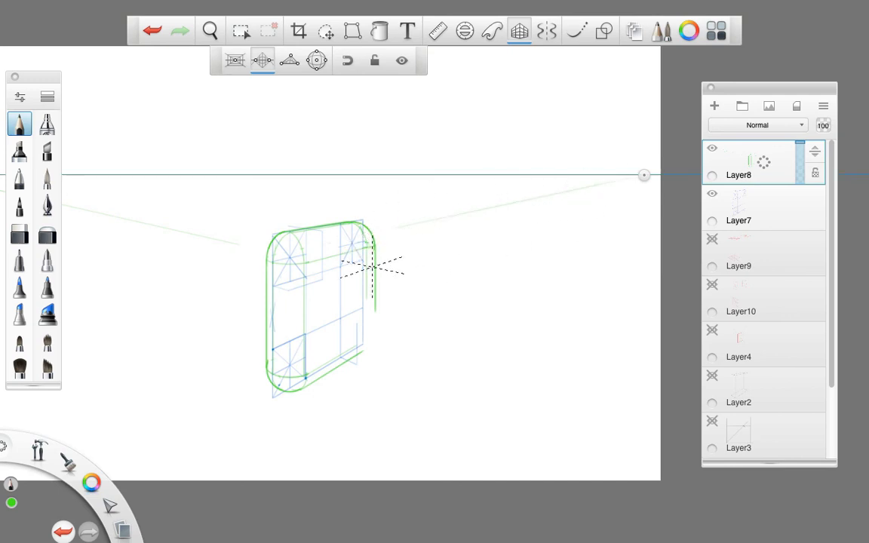
{"action": "key", "text": "space"}
{"action": "mouse_move", "coordinate": [379, 228]}
{"action": "left_mouse_down"}
{"action": "mouse_move", "coordinate": [496, 196]}
{"action": "mouse_move", "coordinate": [464, 219]}
{"action": "left_mouse_up"}
{"action": "left_click_drag", "start_coordinate": [486, 251], "coordinate": [616, 237]}
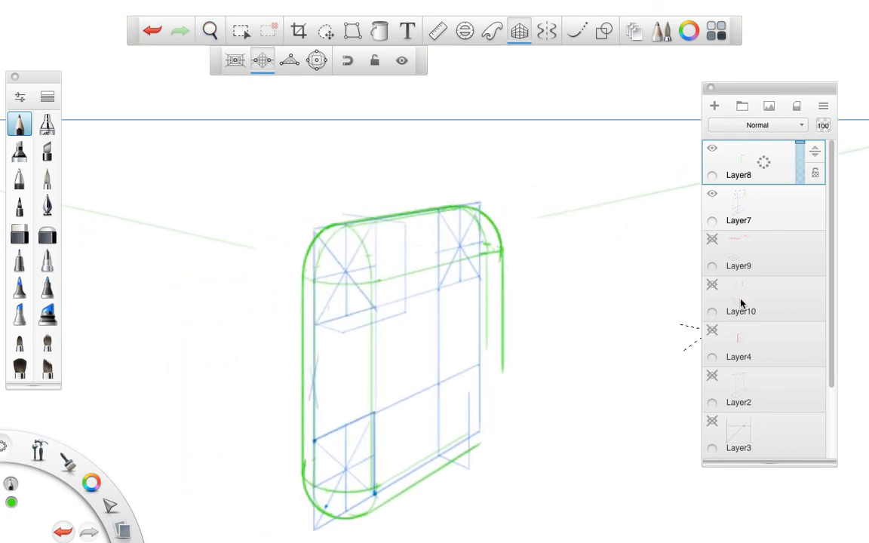
Hide Layer7 and show Layer10's red corner squares beneath the green form, keeping Layer9 hidden.
{"action": "left_click", "coordinate": [712, 194]}
{"action": "left_click", "coordinate": [712, 239]}
{"action": "left_click", "coordinate": [712, 239]}
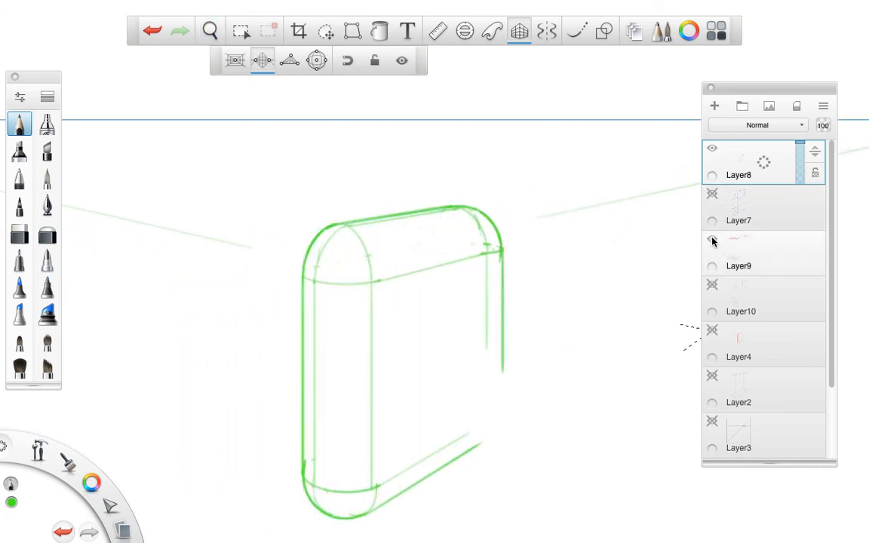
{"action": "left_click", "coordinate": [712, 284]}
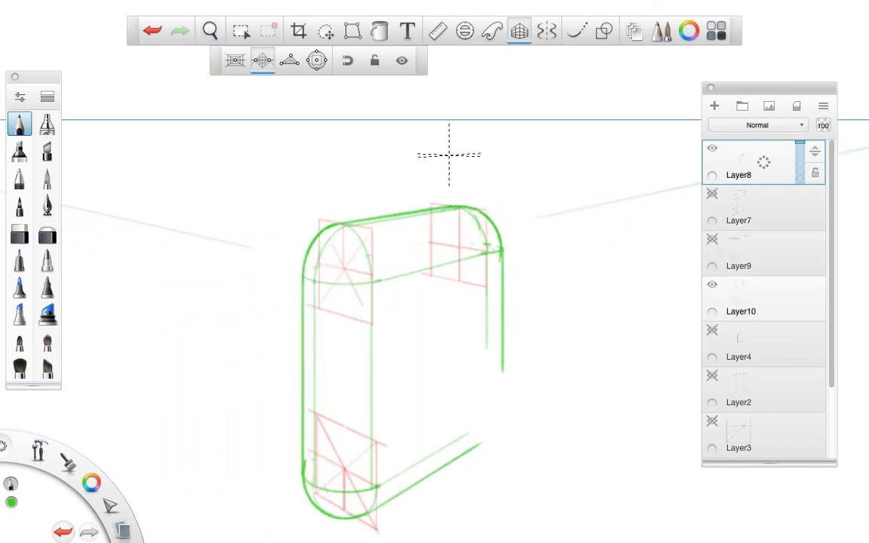
Place the ellipse guide over the red upper near-corner square, flip it to 282° rotation and resize it to 40° ellipse.
{"action": "left_click", "coordinate": [464, 31]}
{"action": "left_click_drag", "start_coordinate": [458, 272], "coordinate": [338, 275]}
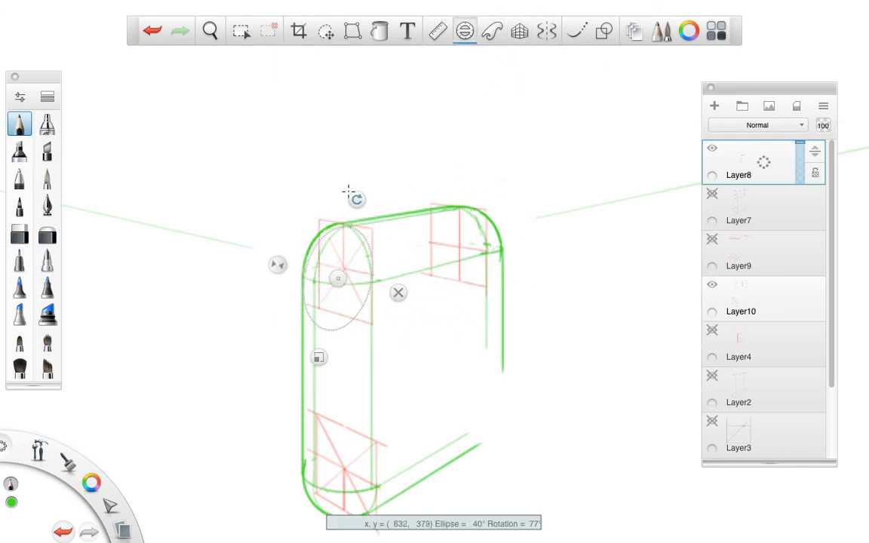
{"action": "left_click_drag", "start_coordinate": [355, 194], "coordinate": [358, 381]}
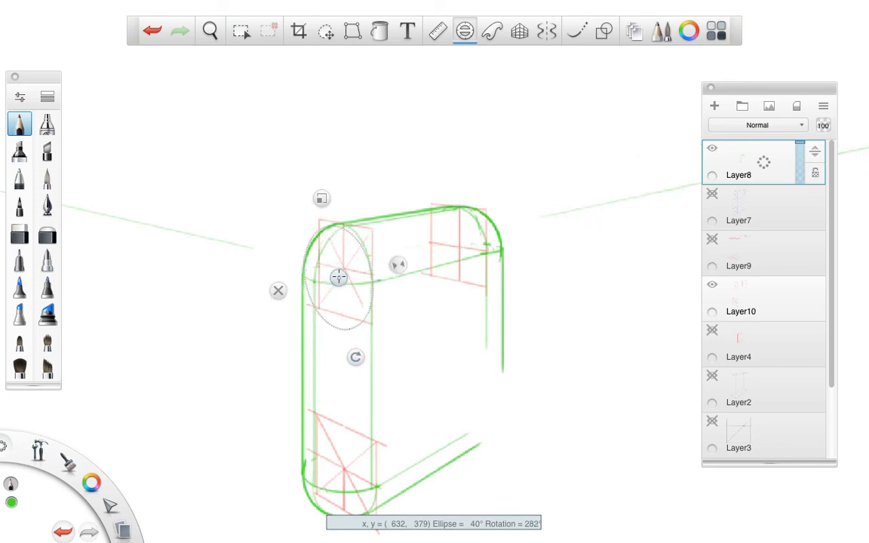
{"action": "left_click_drag", "start_coordinate": [337, 278], "coordinate": [340, 269]}
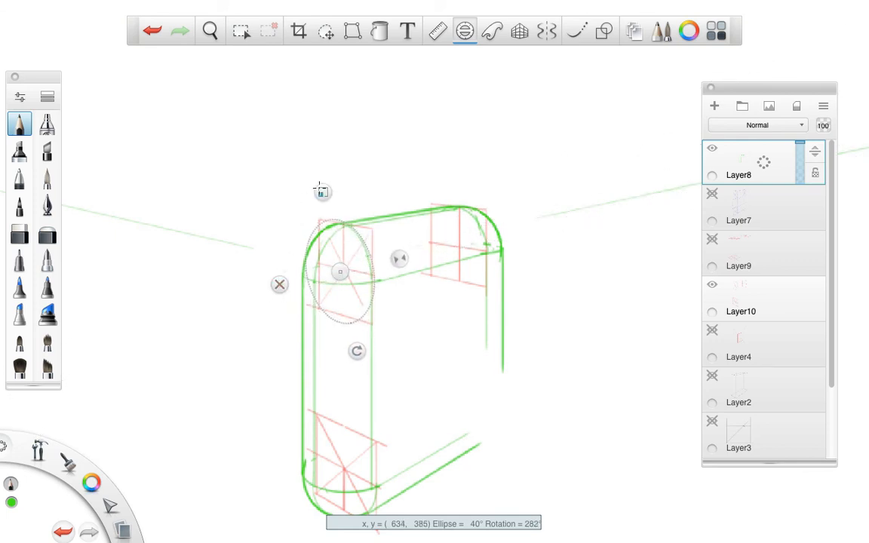
{"action": "left_click_drag", "start_coordinate": [320, 190], "coordinate": [328, 195]}
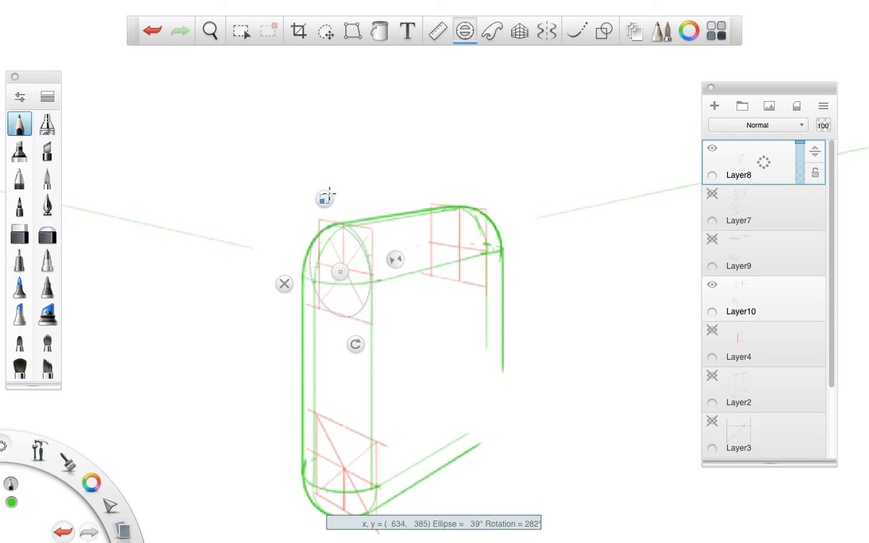
{"action": "left_click_drag", "start_coordinate": [341, 271], "coordinate": [344, 270]}
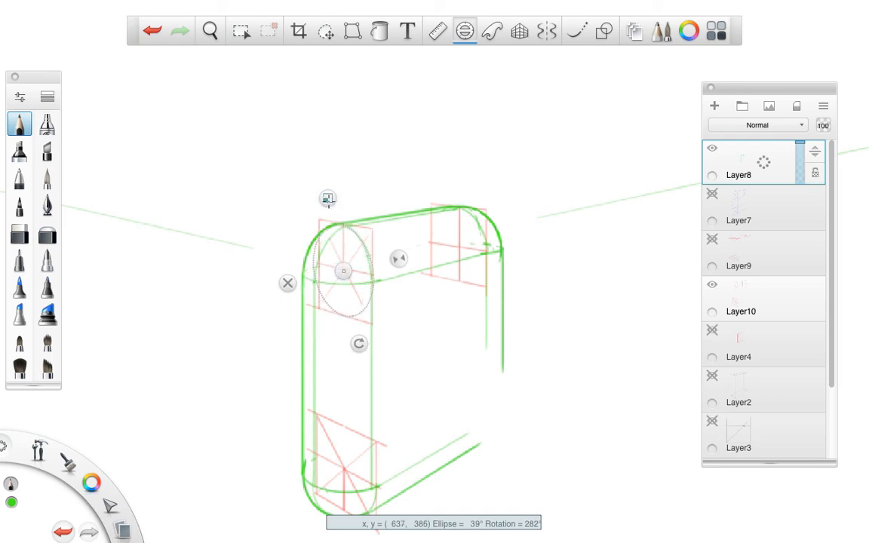
{"action": "left_click_drag", "start_coordinate": [326, 198], "coordinate": [328, 201]}
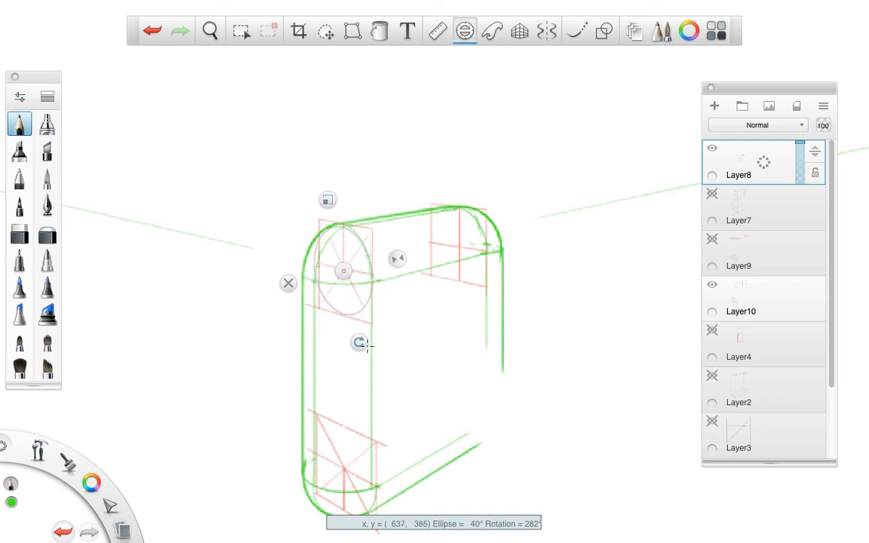
Refine the guide's fit inside the red upper near-corner square to 34° ellipse and 284° rotation.
{"action": "left_click_drag", "start_coordinate": [363, 348], "coordinate": [356, 359]}
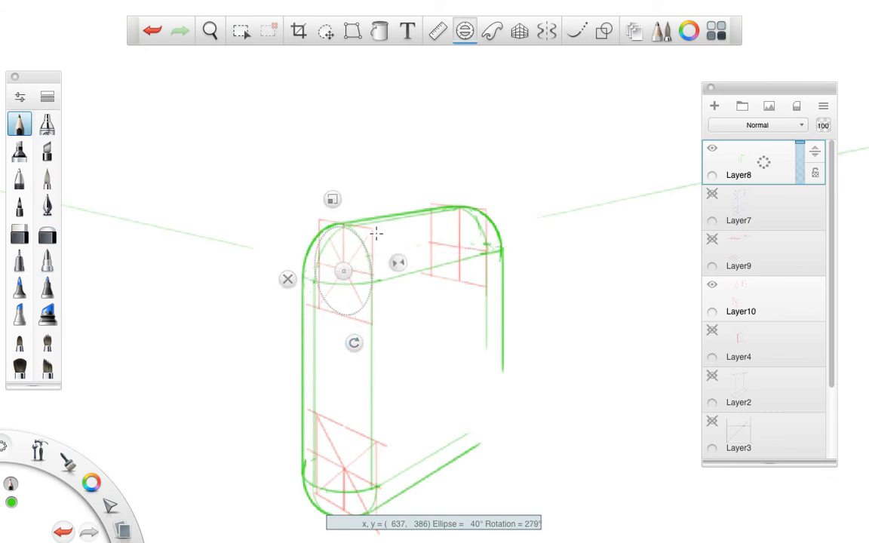
{"action": "left_click_drag", "start_coordinate": [396, 262], "coordinate": [390, 262]}
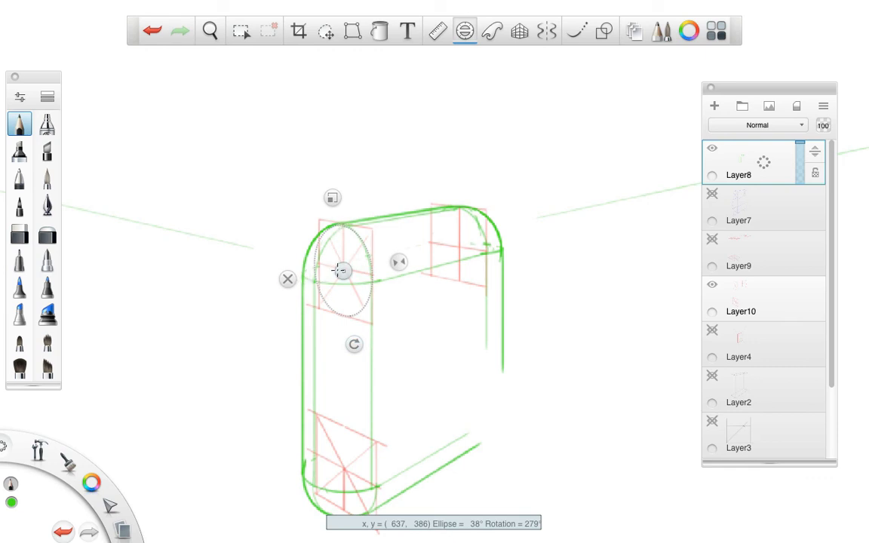
{"action": "left_click_drag", "start_coordinate": [355, 344], "coordinate": [356, 344]}
{"action": "left_click_drag", "start_coordinate": [356, 343], "coordinate": [360, 341]}
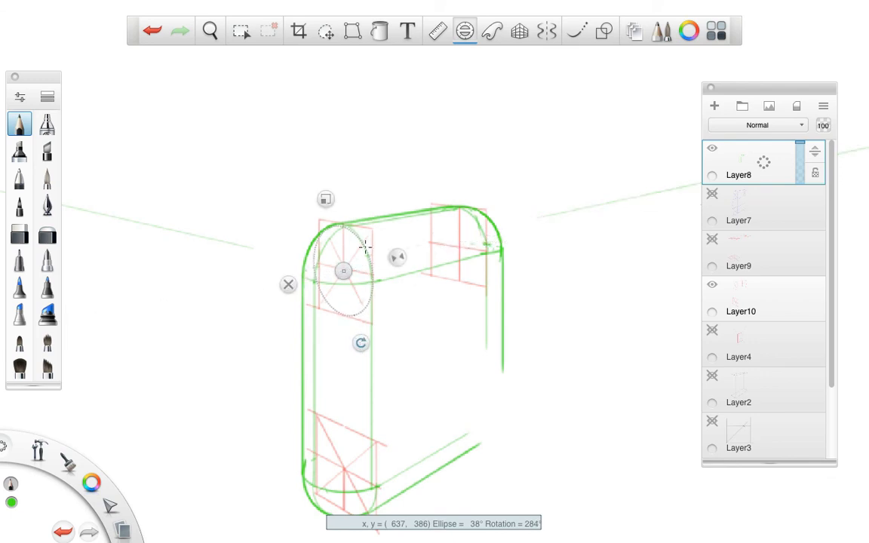
{"action": "left_click_drag", "start_coordinate": [396, 257], "coordinate": [394, 257]}
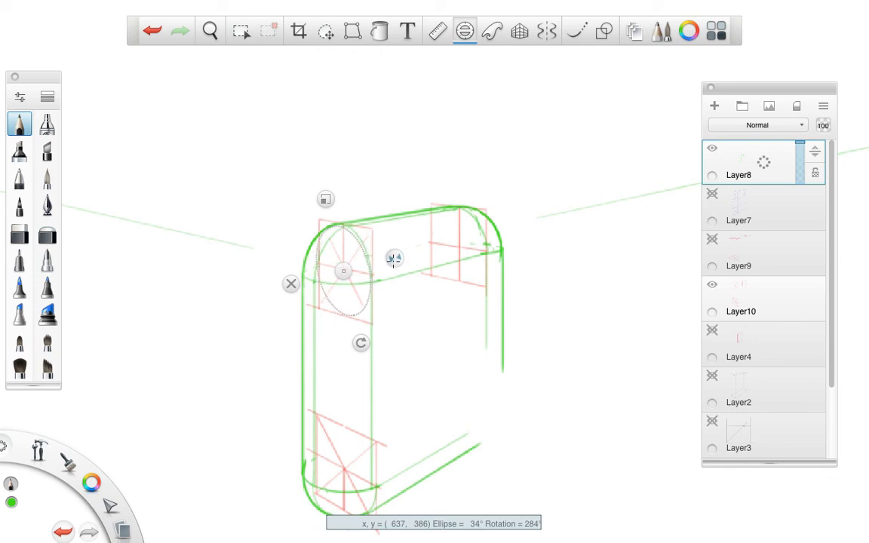
{"action": "left_click_drag", "start_coordinate": [343, 272], "coordinate": [345, 270]}
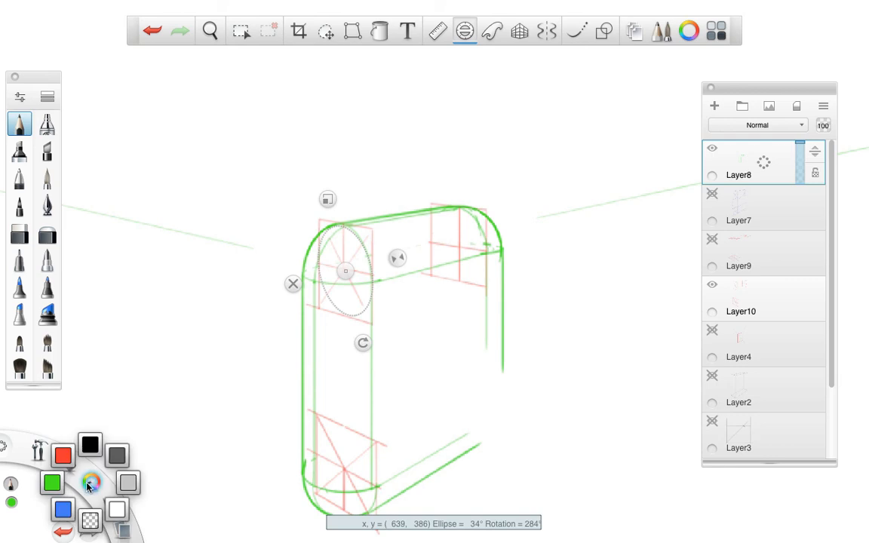
Mark the upper near corner's arc with a black pencil, with the ellipse guide closed and Layer10 hidden.
{"action": "left_click", "coordinate": [89, 447]}
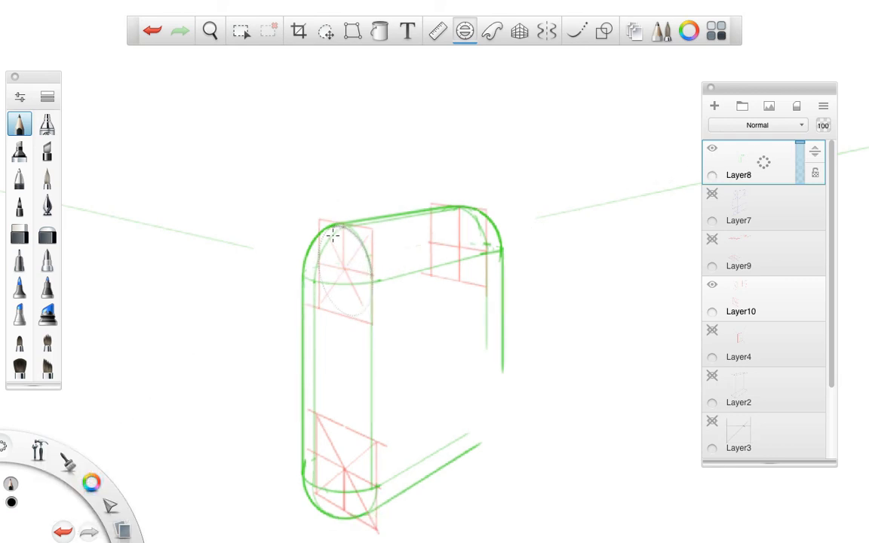
{"action": "left_click", "coordinate": [293, 283]}
{"action": "left_click", "coordinate": [712, 286]}
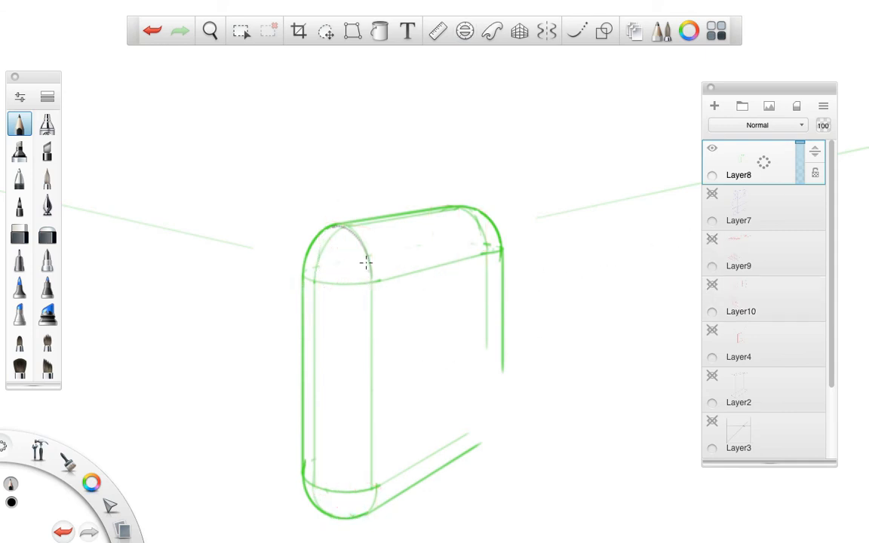
{"action": "key", "text": "ctrl+z"}
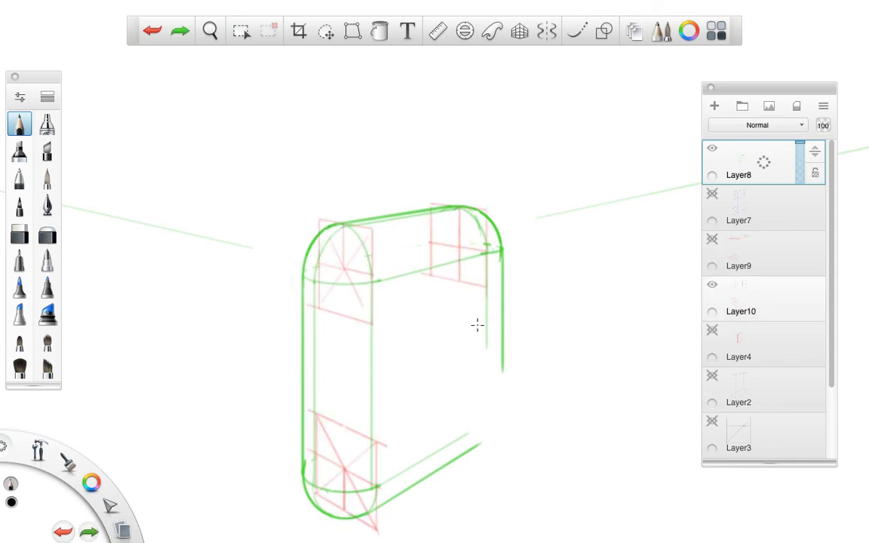
{"action": "left_click", "coordinate": [712, 286]}
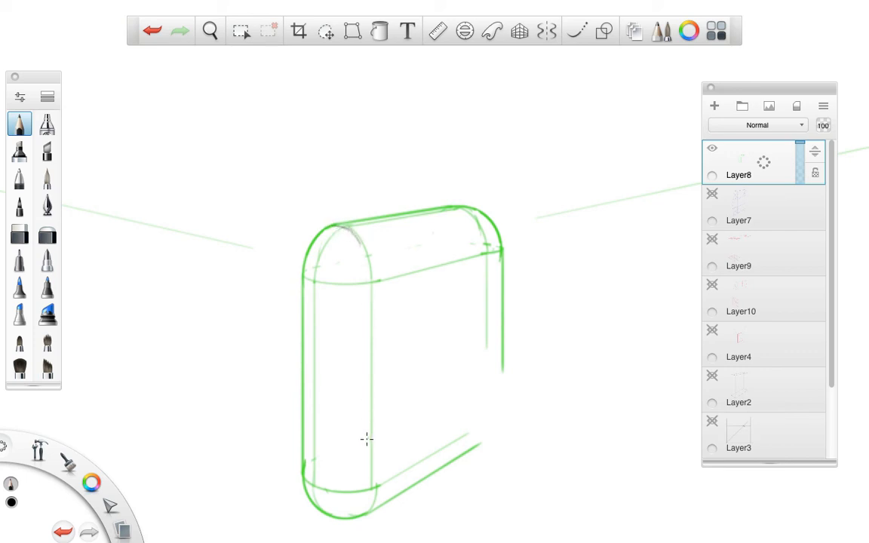
Review the construction on the whole page by hiding Layer8 and showing Layer7, Layer9, Layer10 and Layer2.
{"action": "key", "text": "space"}
{"action": "mouse_move", "coordinate": [556, 161]}
{"action": "left_mouse_down"}
{"action": "mouse_move", "coordinate": [487, 194]}
{"action": "mouse_move", "coordinate": [470, 226]}
{"action": "mouse_move", "coordinate": [378, 295]}
{"action": "mouse_move", "coordinate": [430, 260]}
{"action": "mouse_move", "coordinate": [424, 269]}
{"action": "left_mouse_up"}
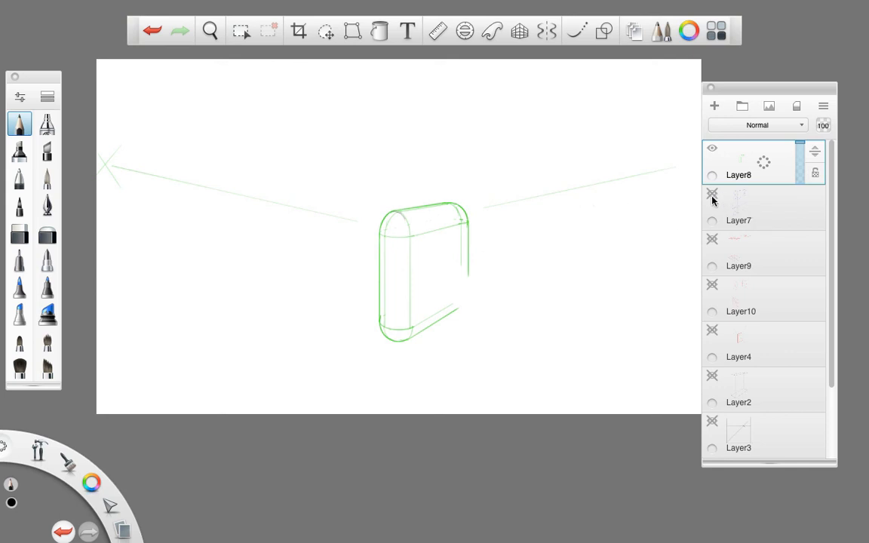
{"action": "left_click", "coordinate": [712, 148]}
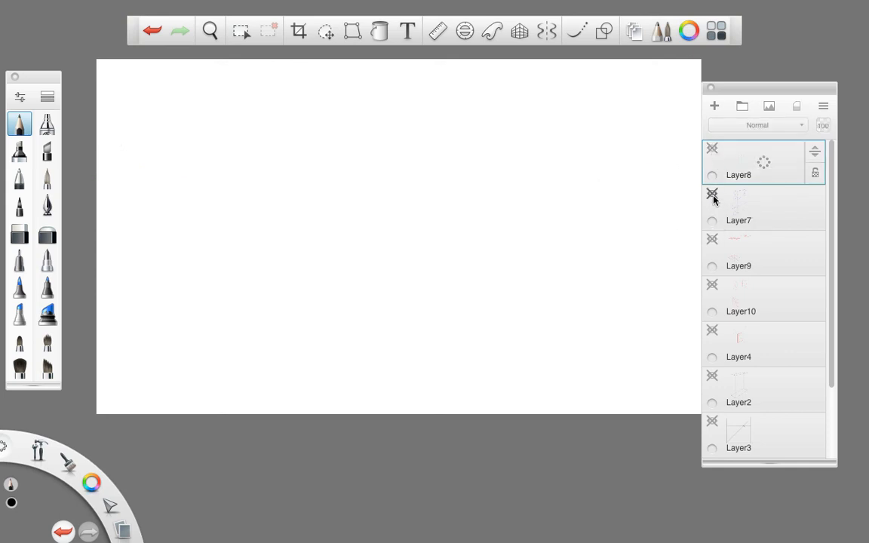
{"action": "left_click", "coordinate": [712, 194]}
{"action": "left_click", "coordinate": [712, 239]}
{"action": "left_click", "coordinate": [712, 285]}
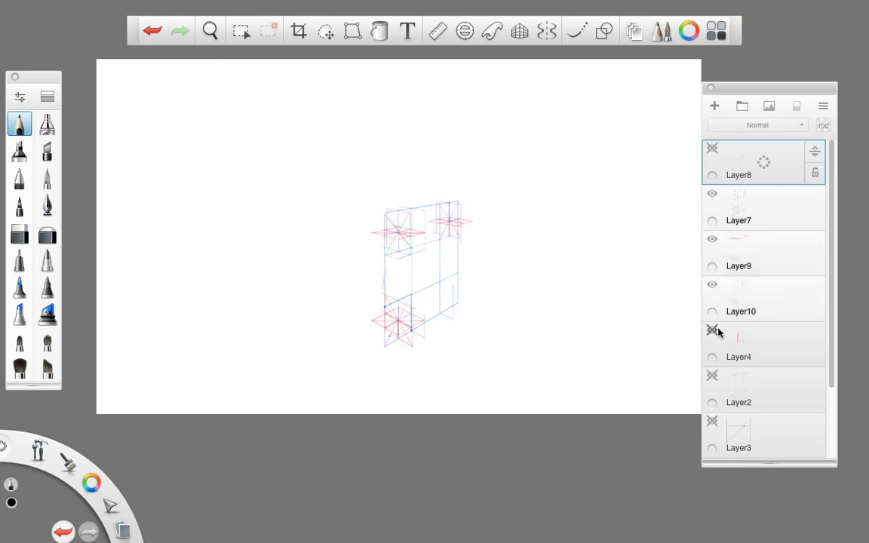
{"action": "left_click", "coordinate": [713, 376]}
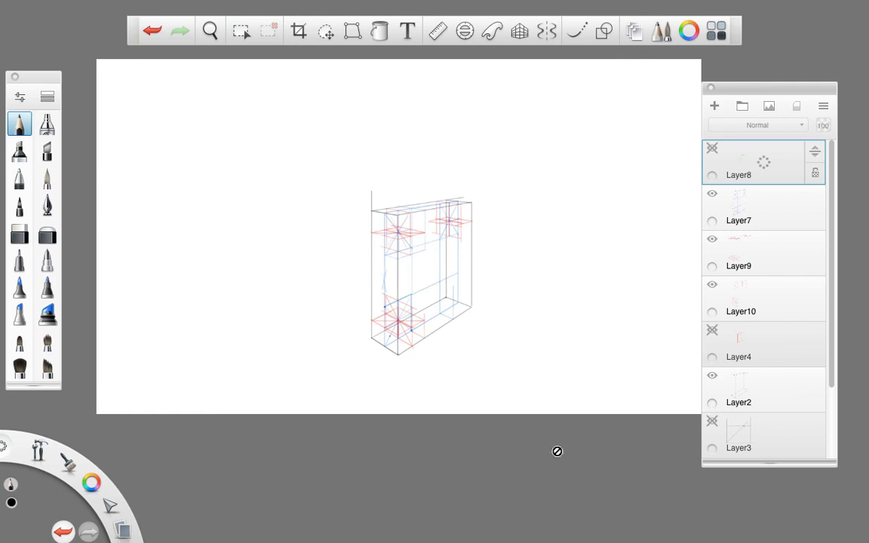
Show Layer8's green form again and hide Layer2, Layer10, Layer9 and Layer7 to isolate it.
{"action": "left_click", "coordinate": [712, 150]}
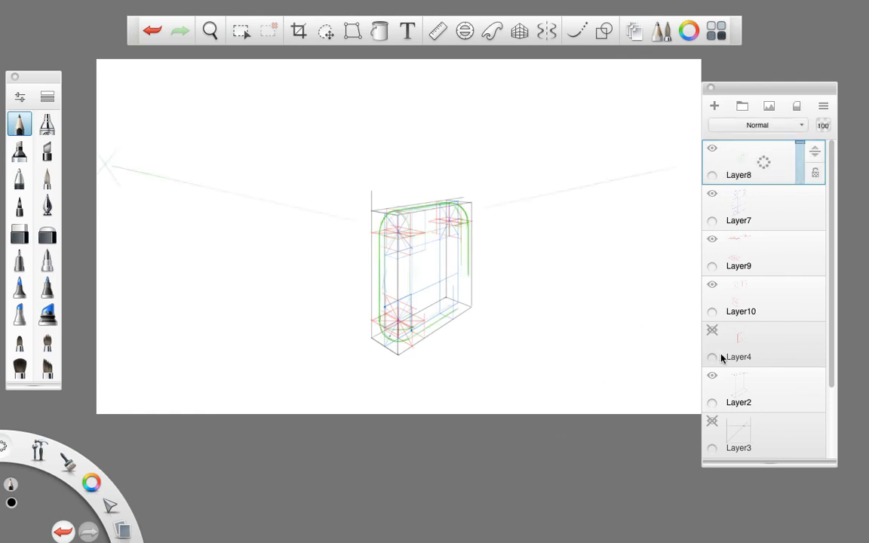
{"action": "left_click", "coordinate": [712, 376]}
{"action": "left_click", "coordinate": [712, 285]}
{"action": "left_click", "coordinate": [712, 240]}
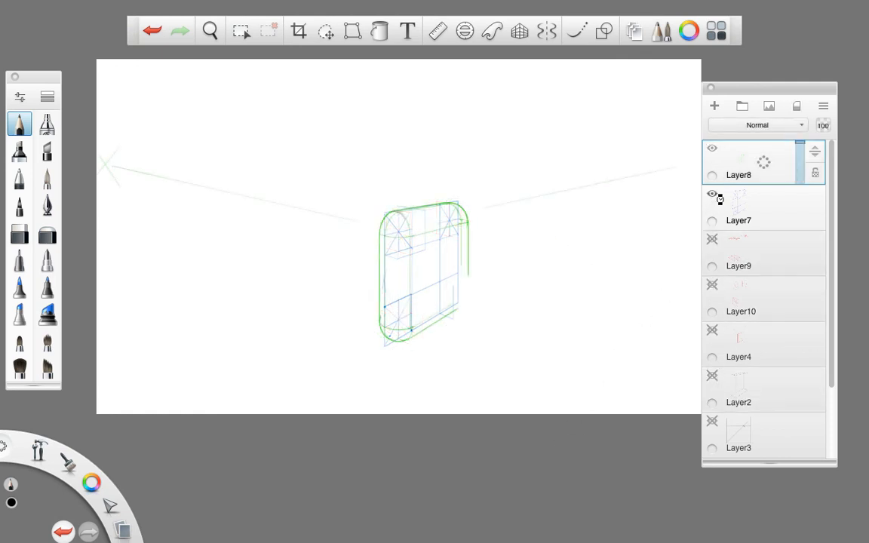
{"action": "left_click", "coordinate": [712, 194]}
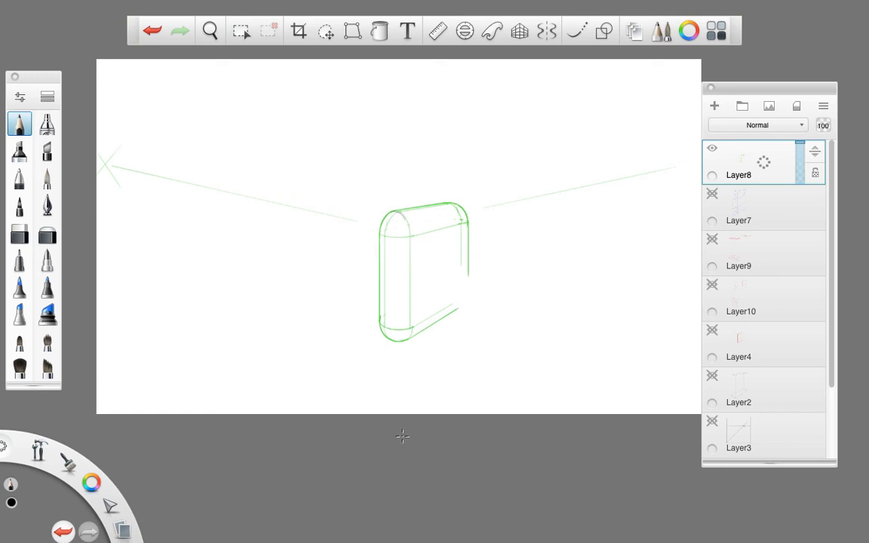